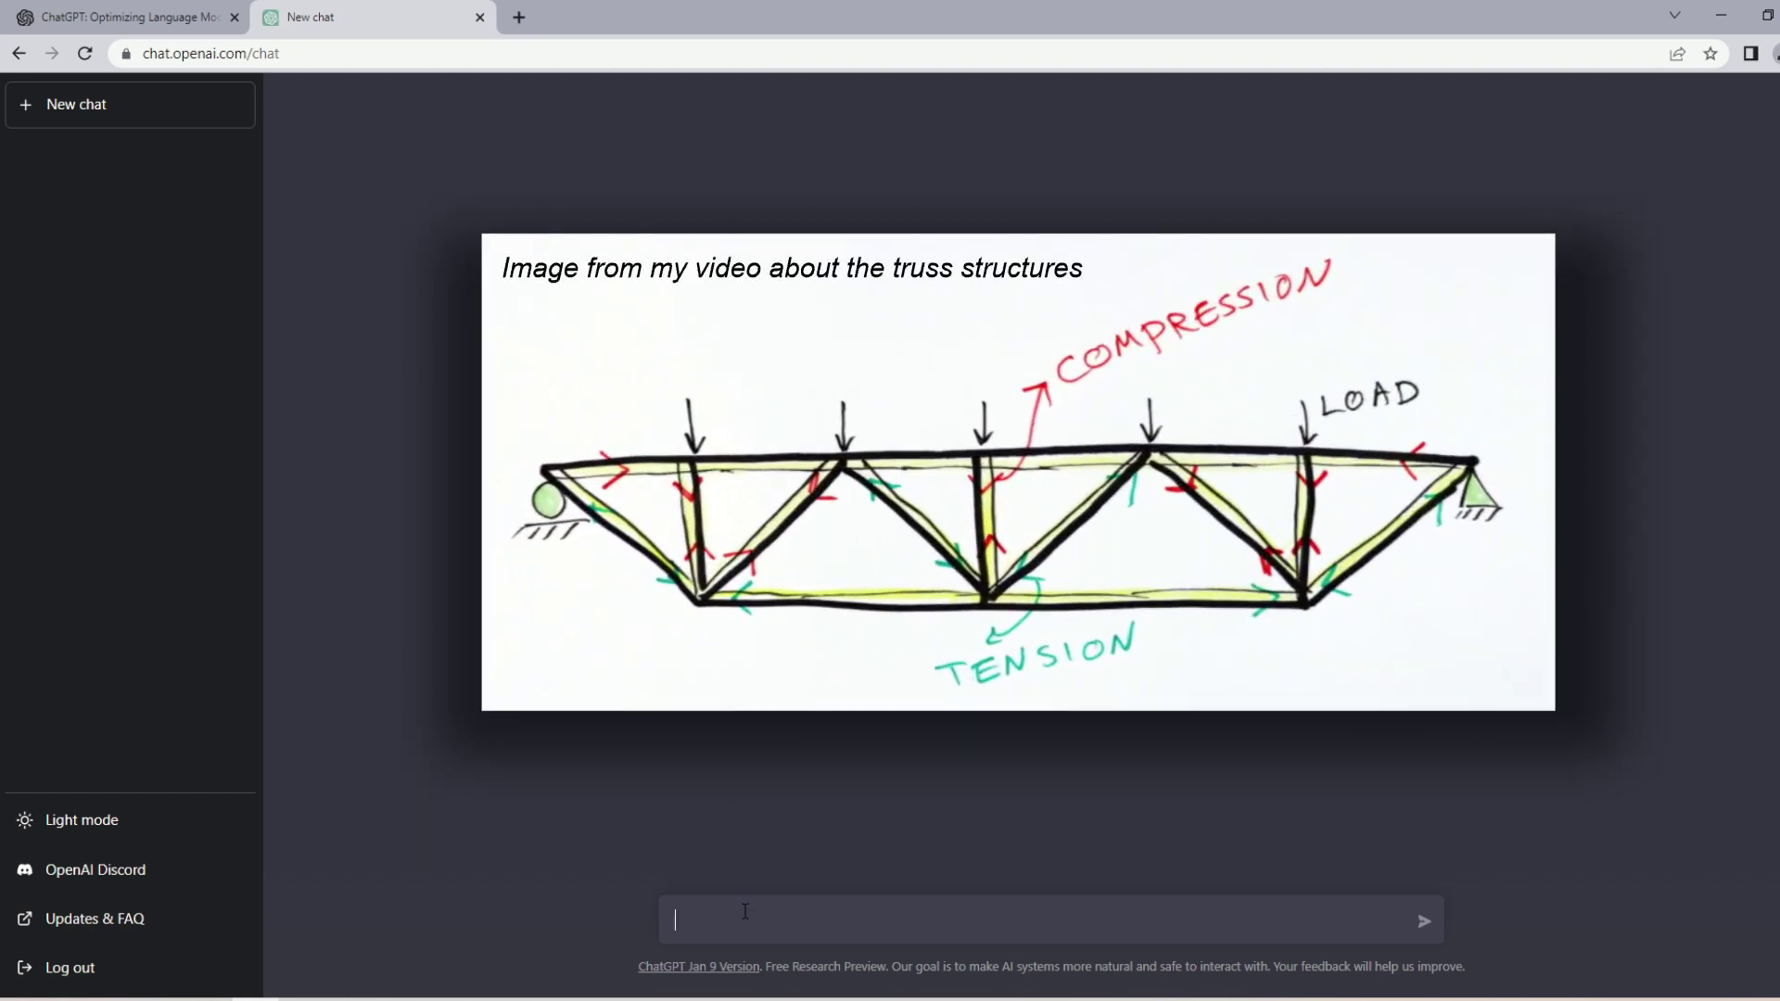
# Step: Ask ChatGPT "What is a truss?"
pyautogui.write('What is a truss?')
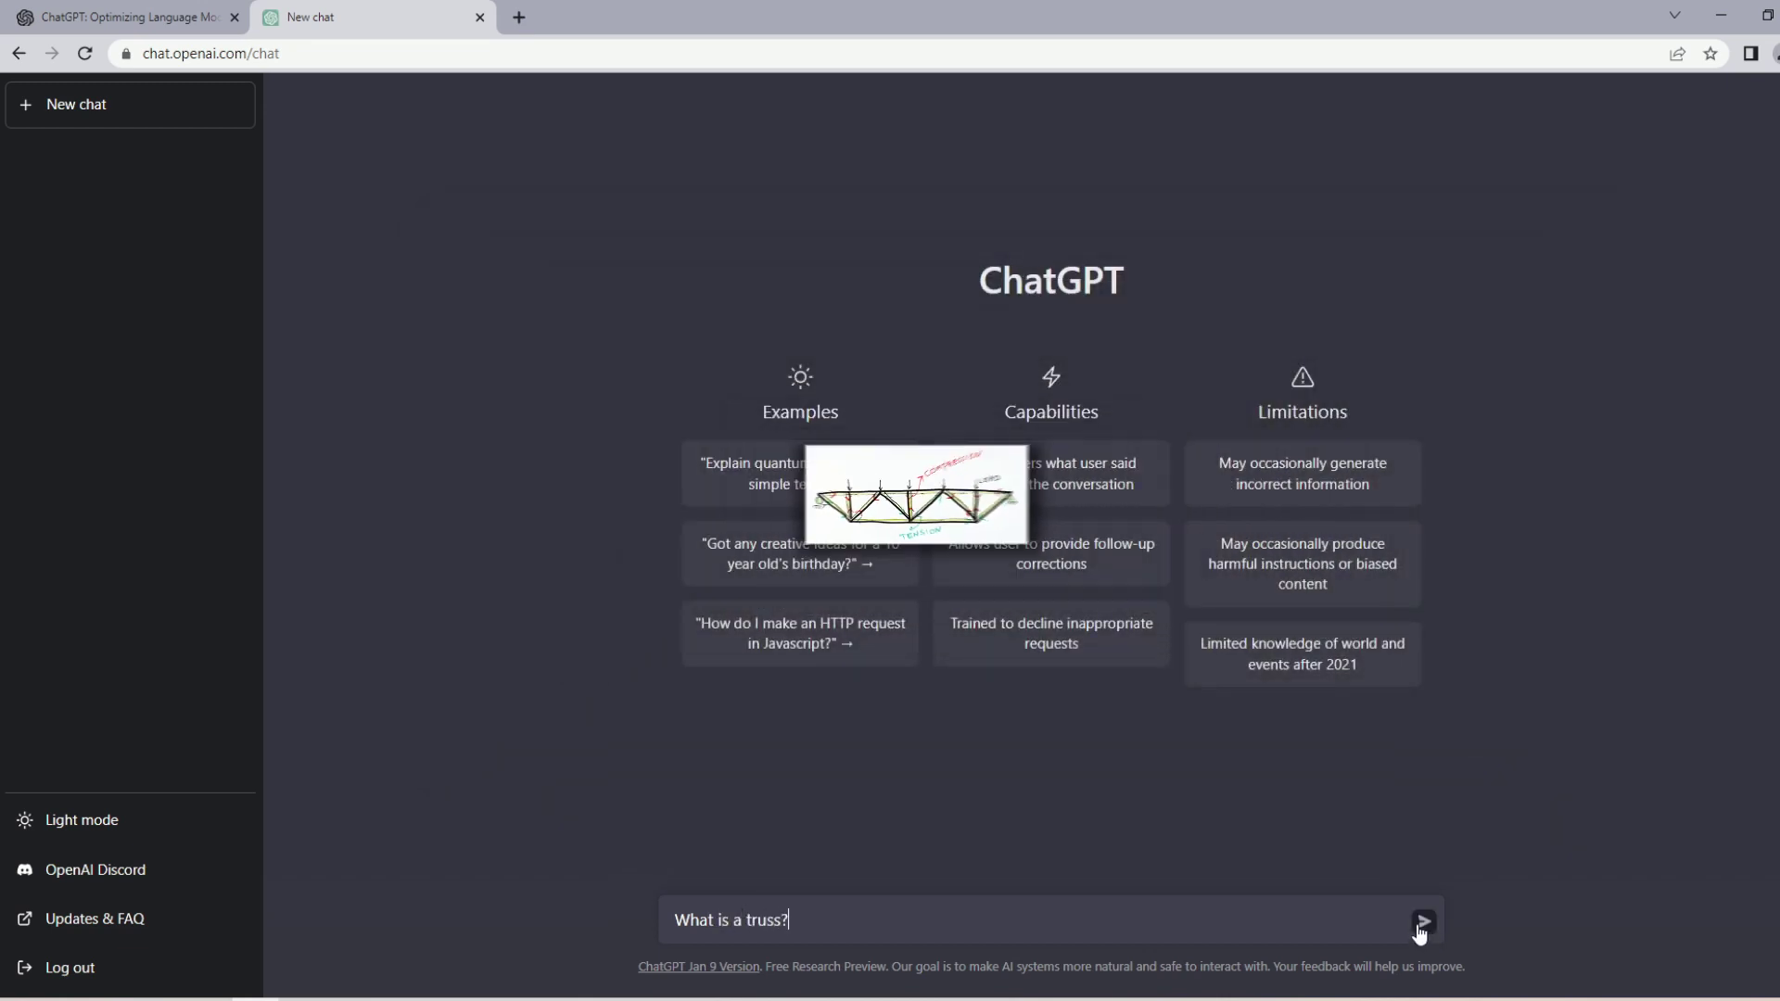
pyautogui.click(1421, 922)
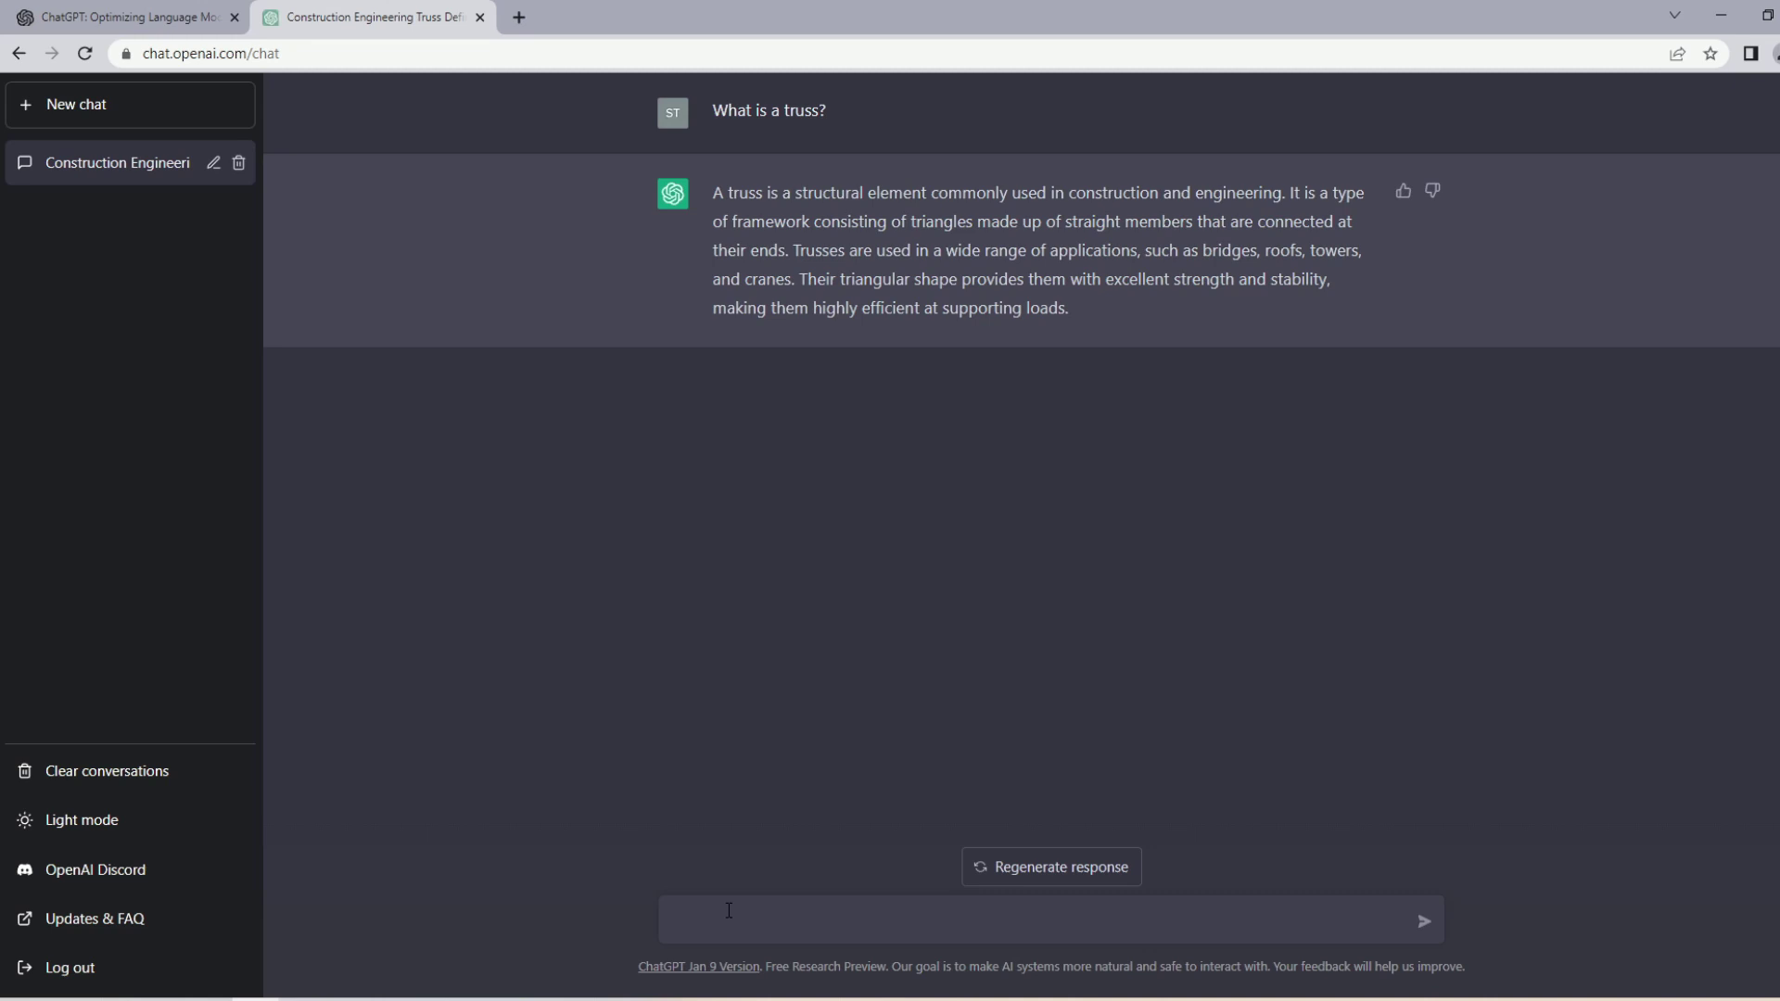
# Step: Ask ChatGPT which lateral systems are most commonly used in tall building design
pyautogui.write('What are the')
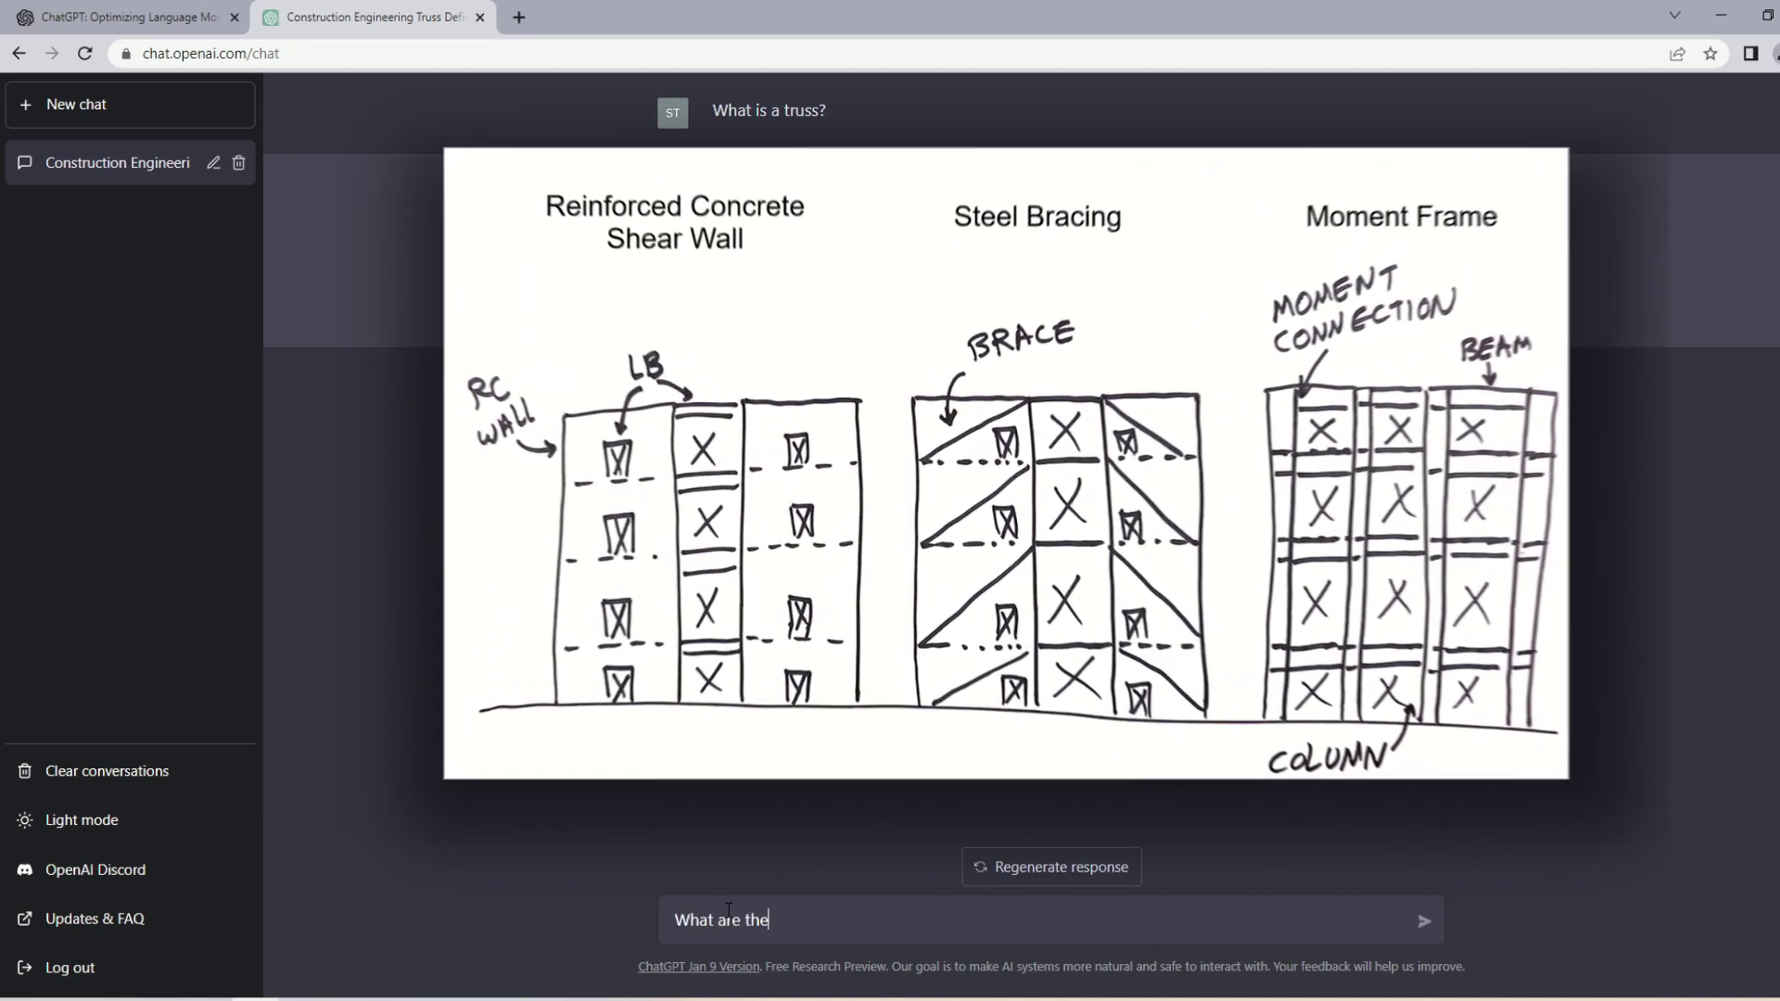
pyautogui.write(' most comm')
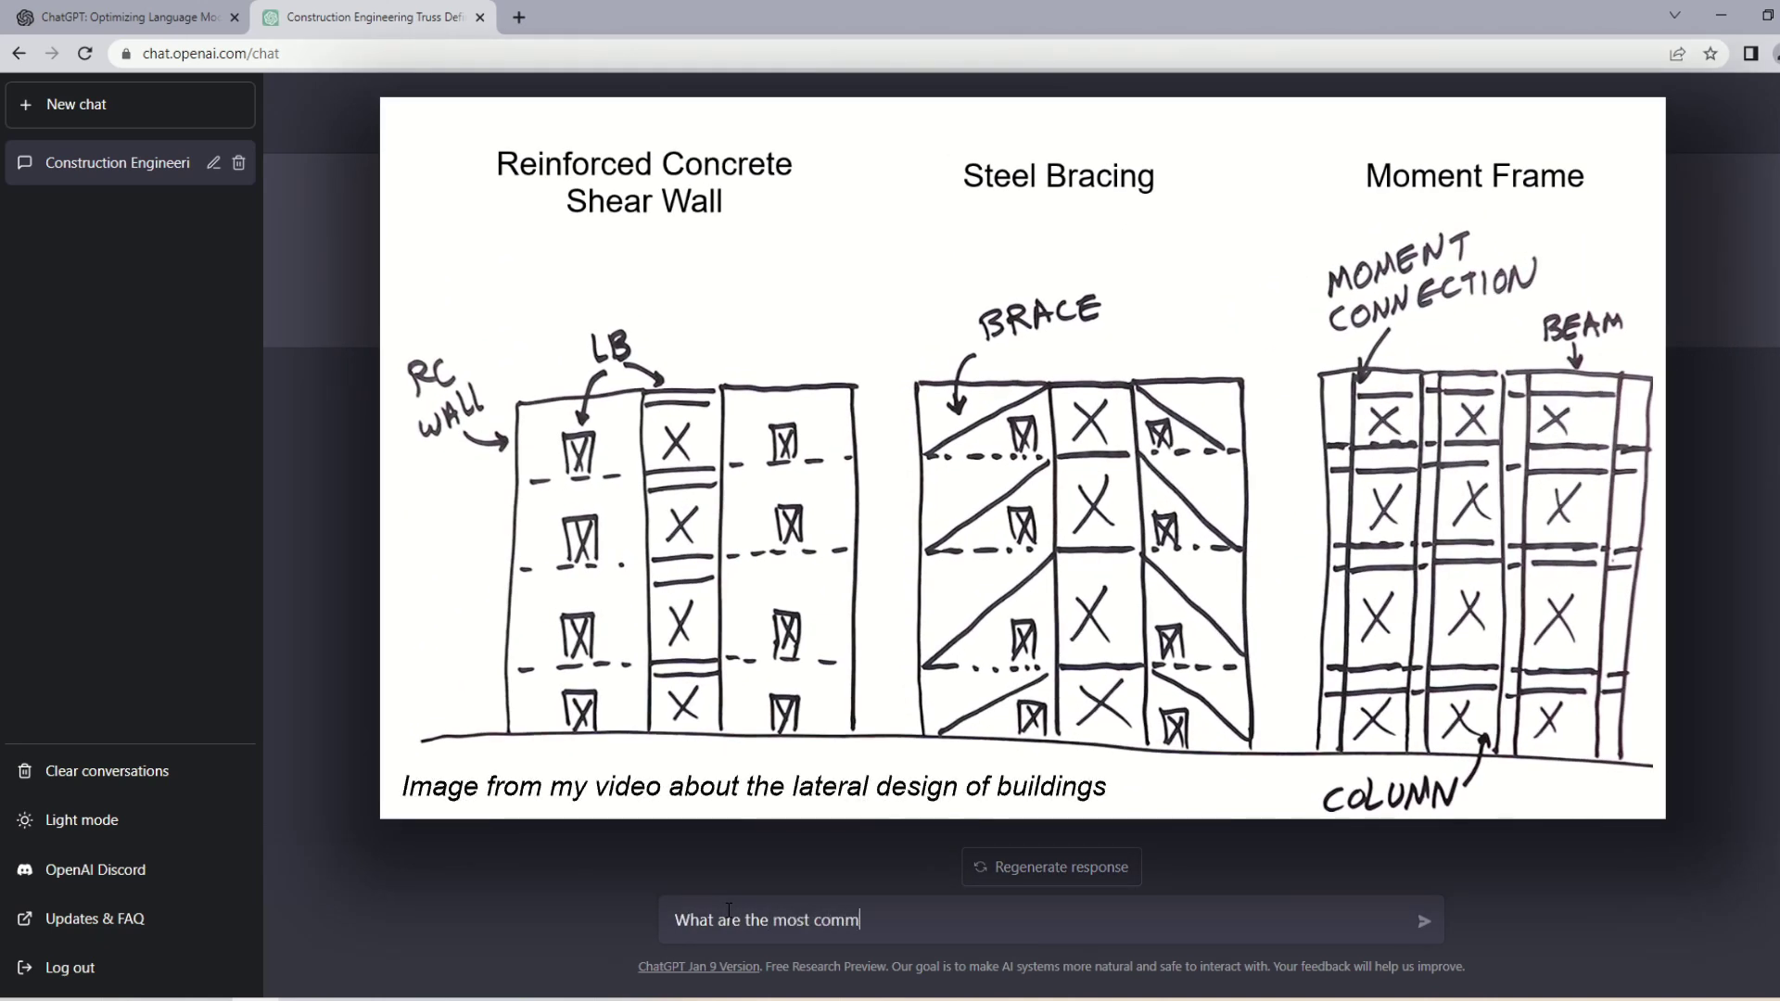
pyautogui.write('only used lateral system')
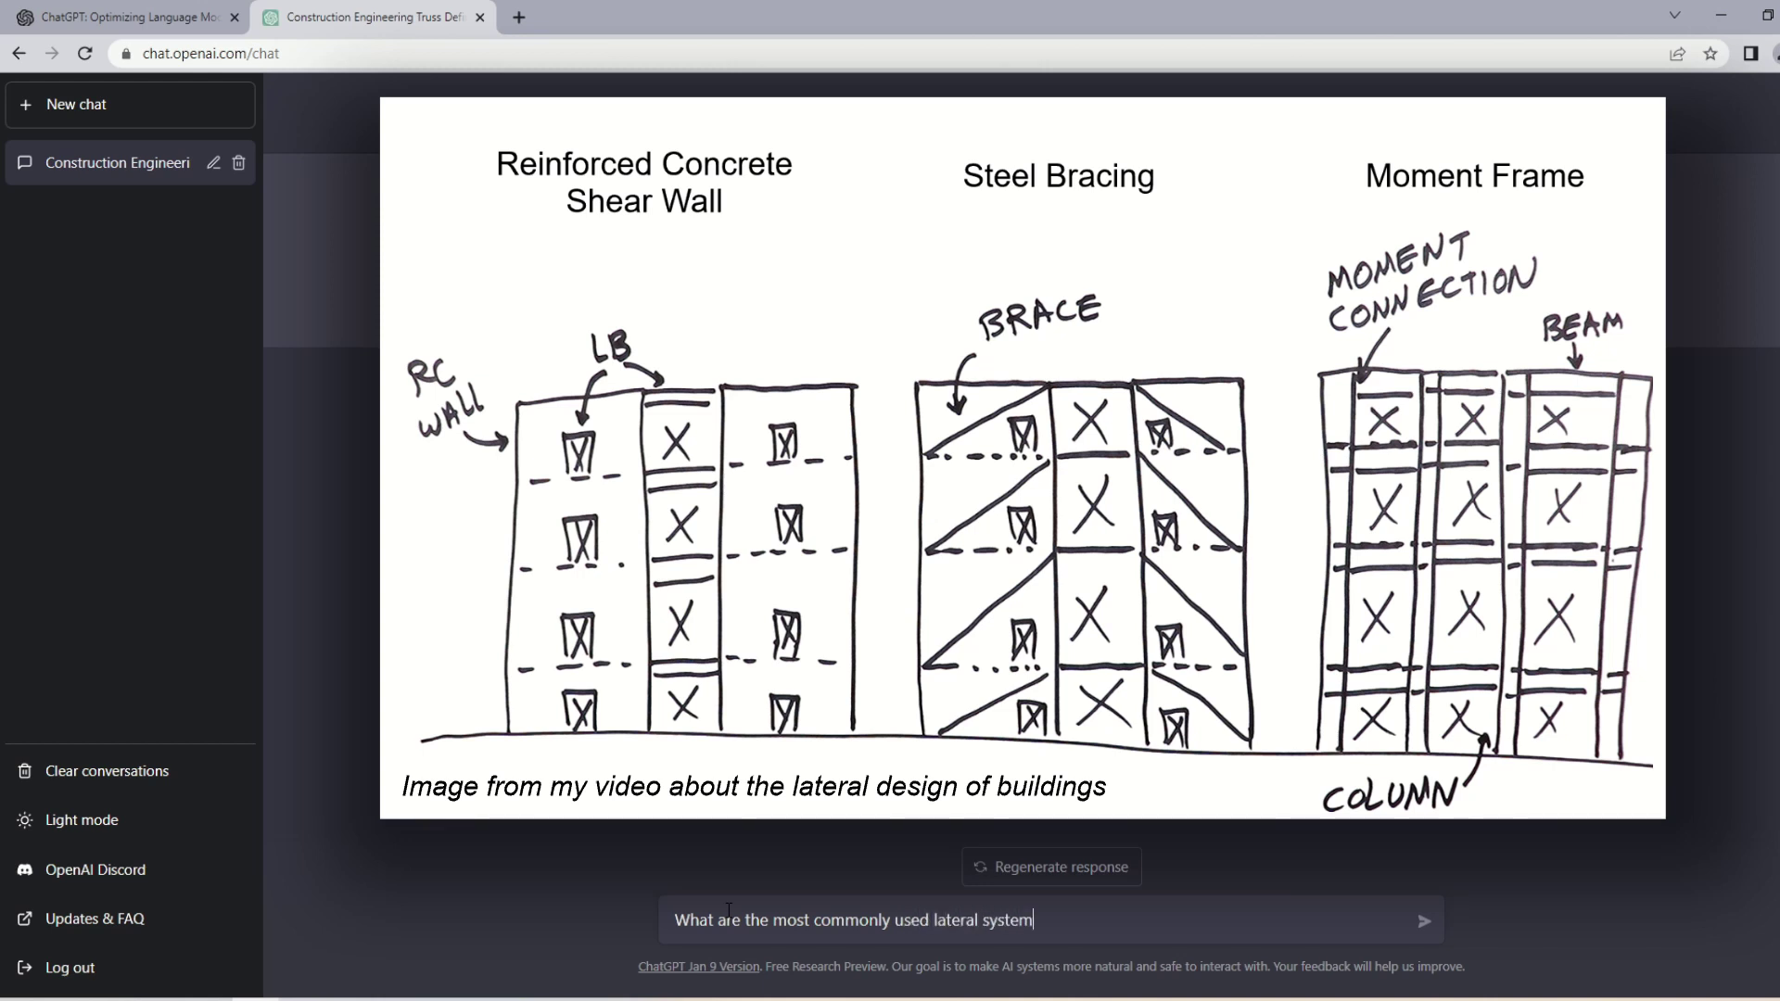
pyautogui.write('s for a tall building')
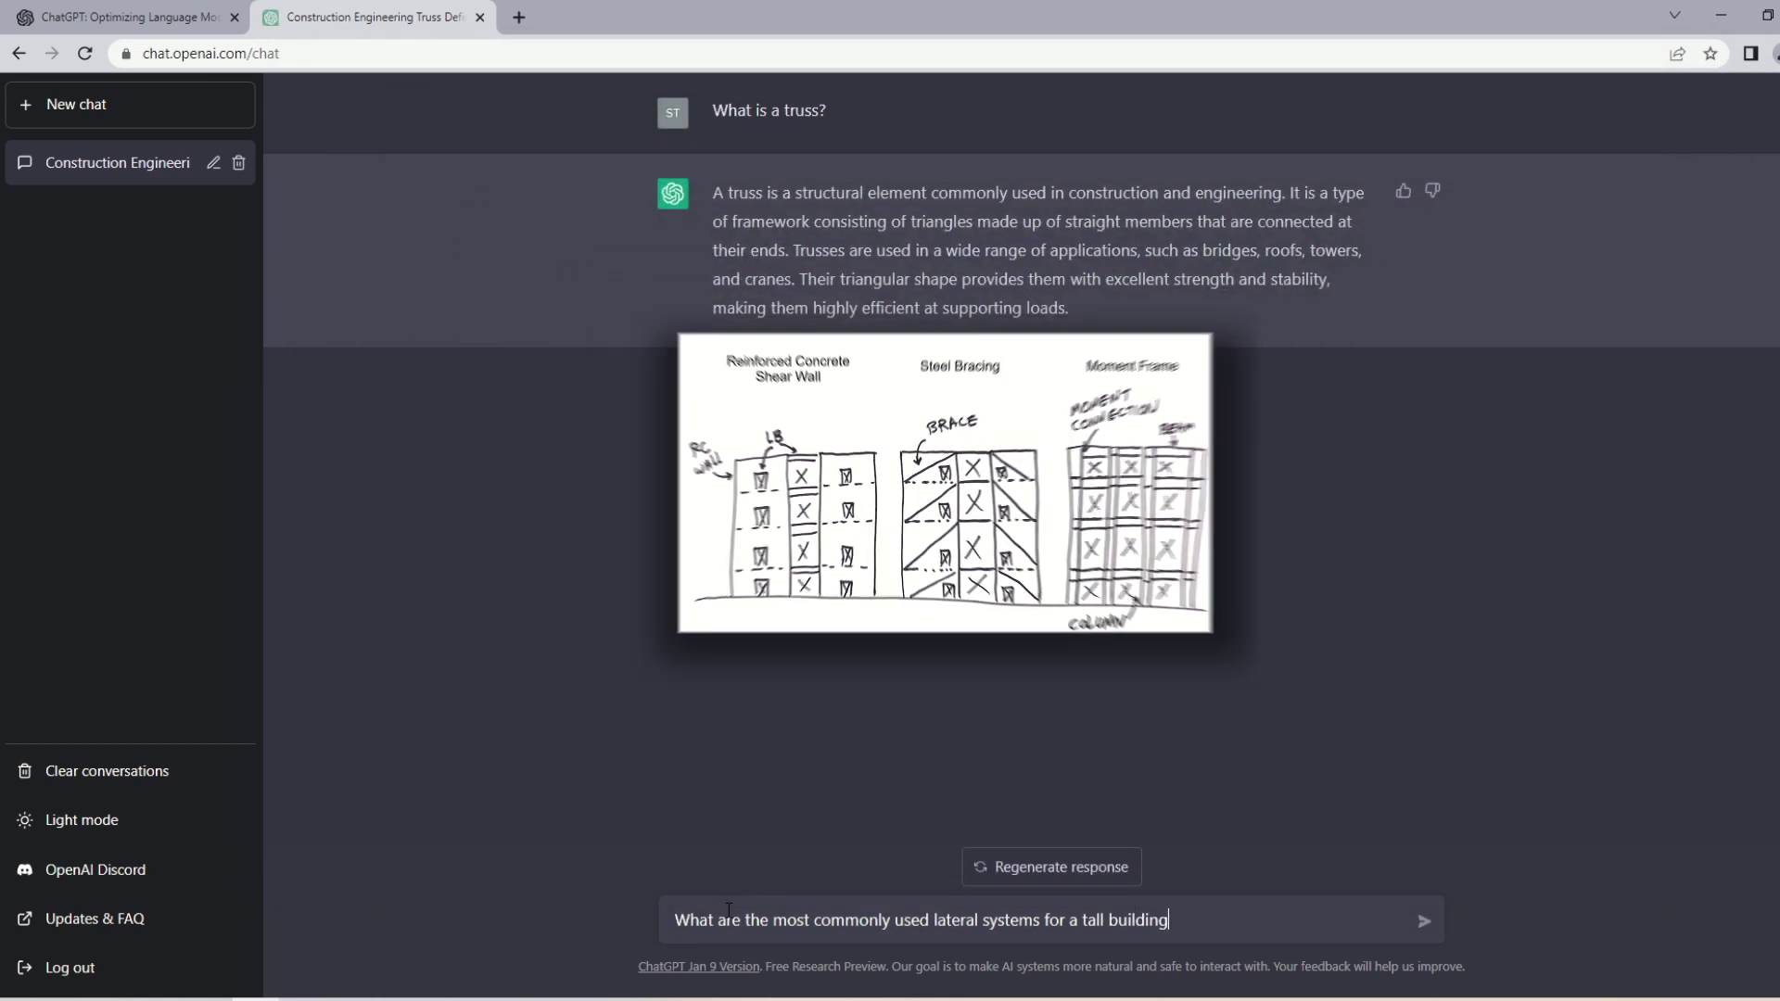
pyautogui.write(' design?')
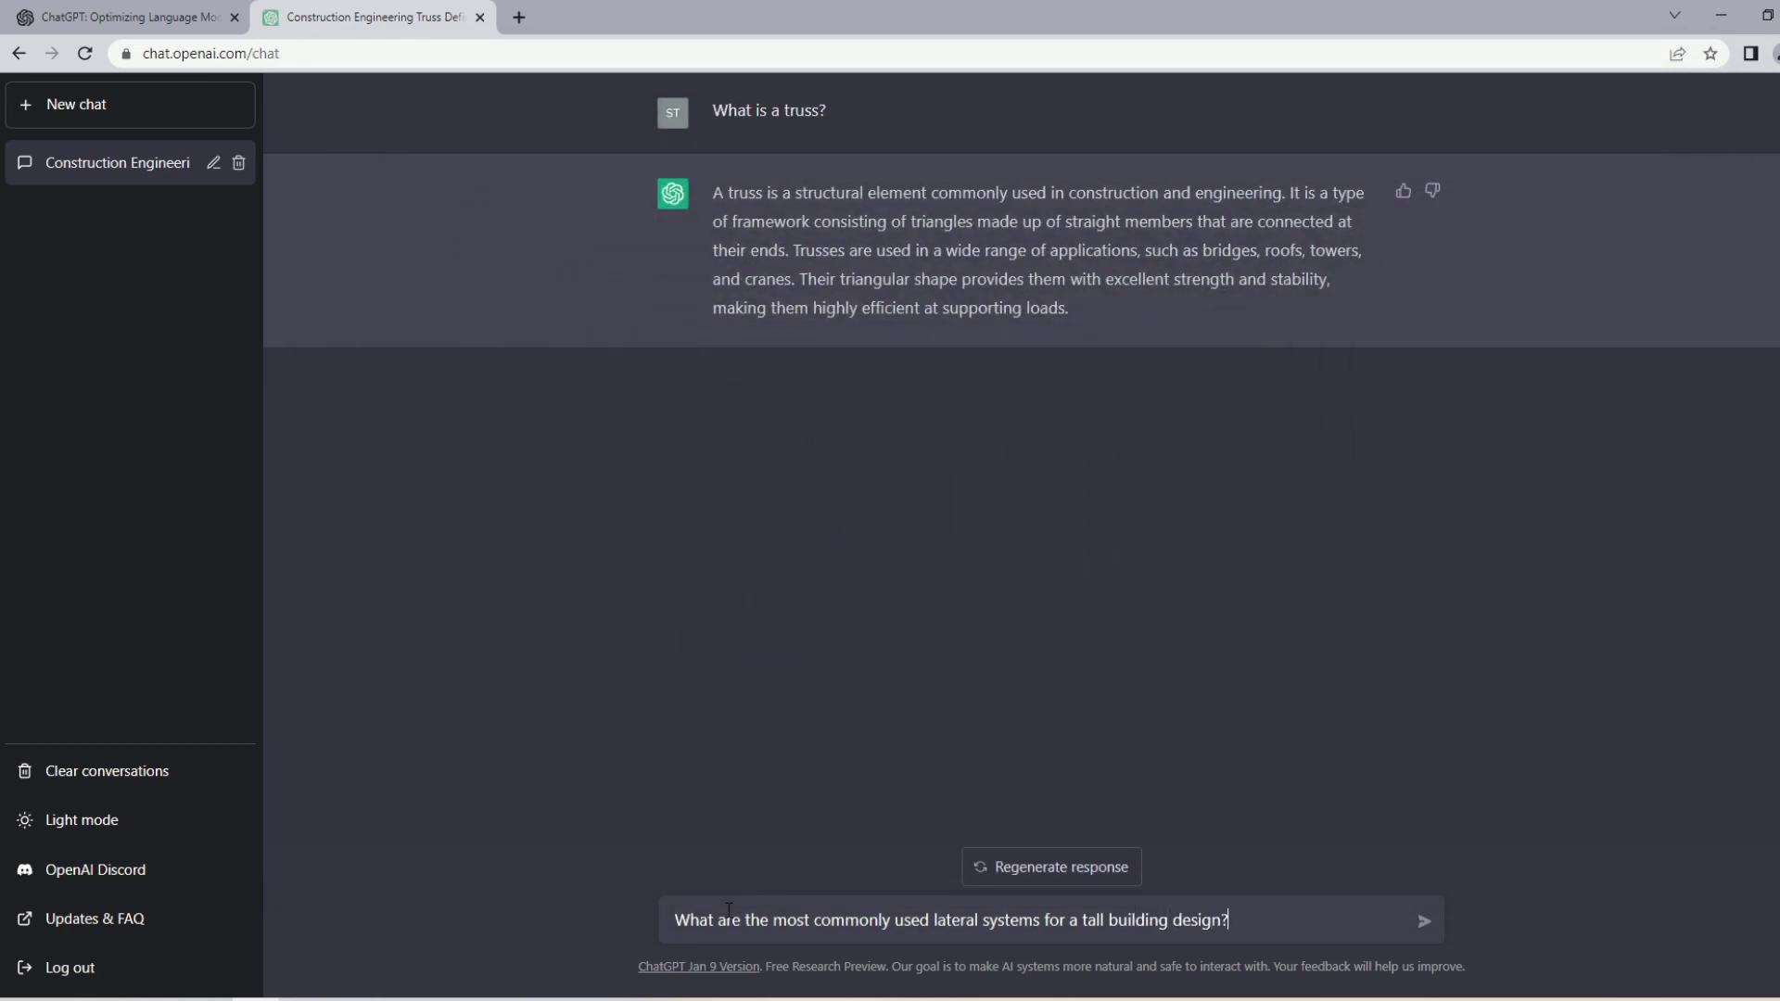
pyautogui.click(1422, 921)
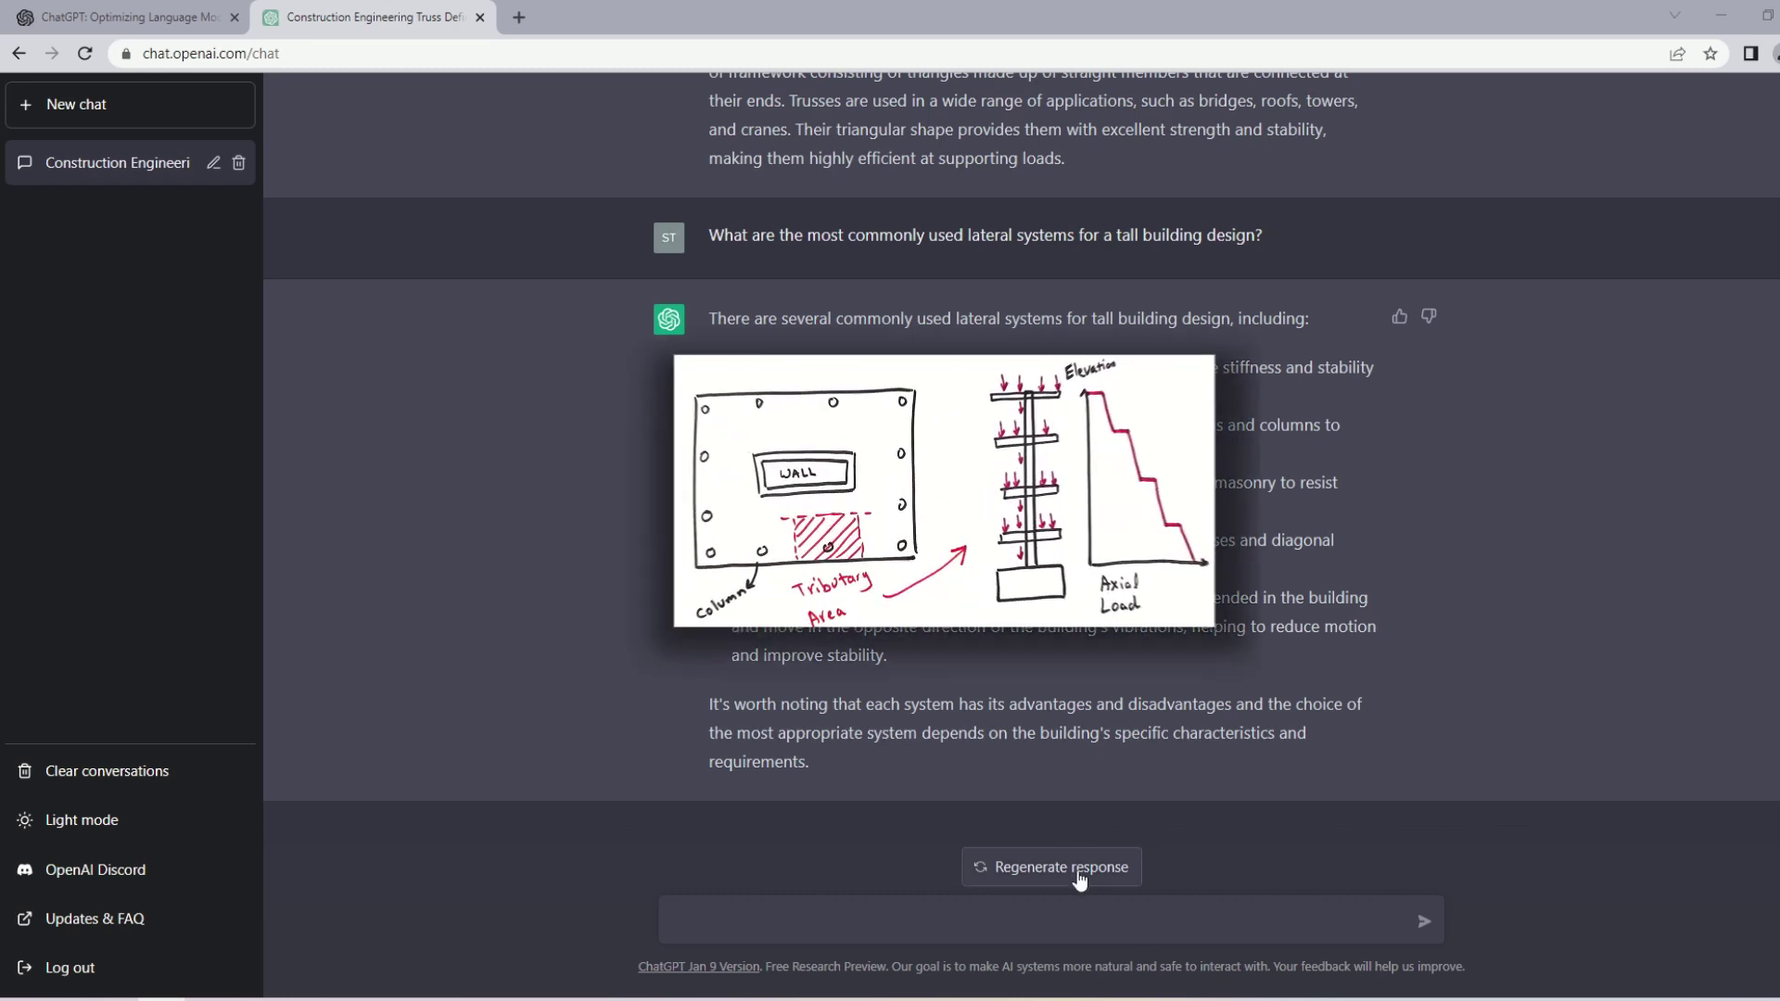
# Step: Ask ChatGPT how to perform a manual column load rundown to get column forces
pyautogui.write('How to')
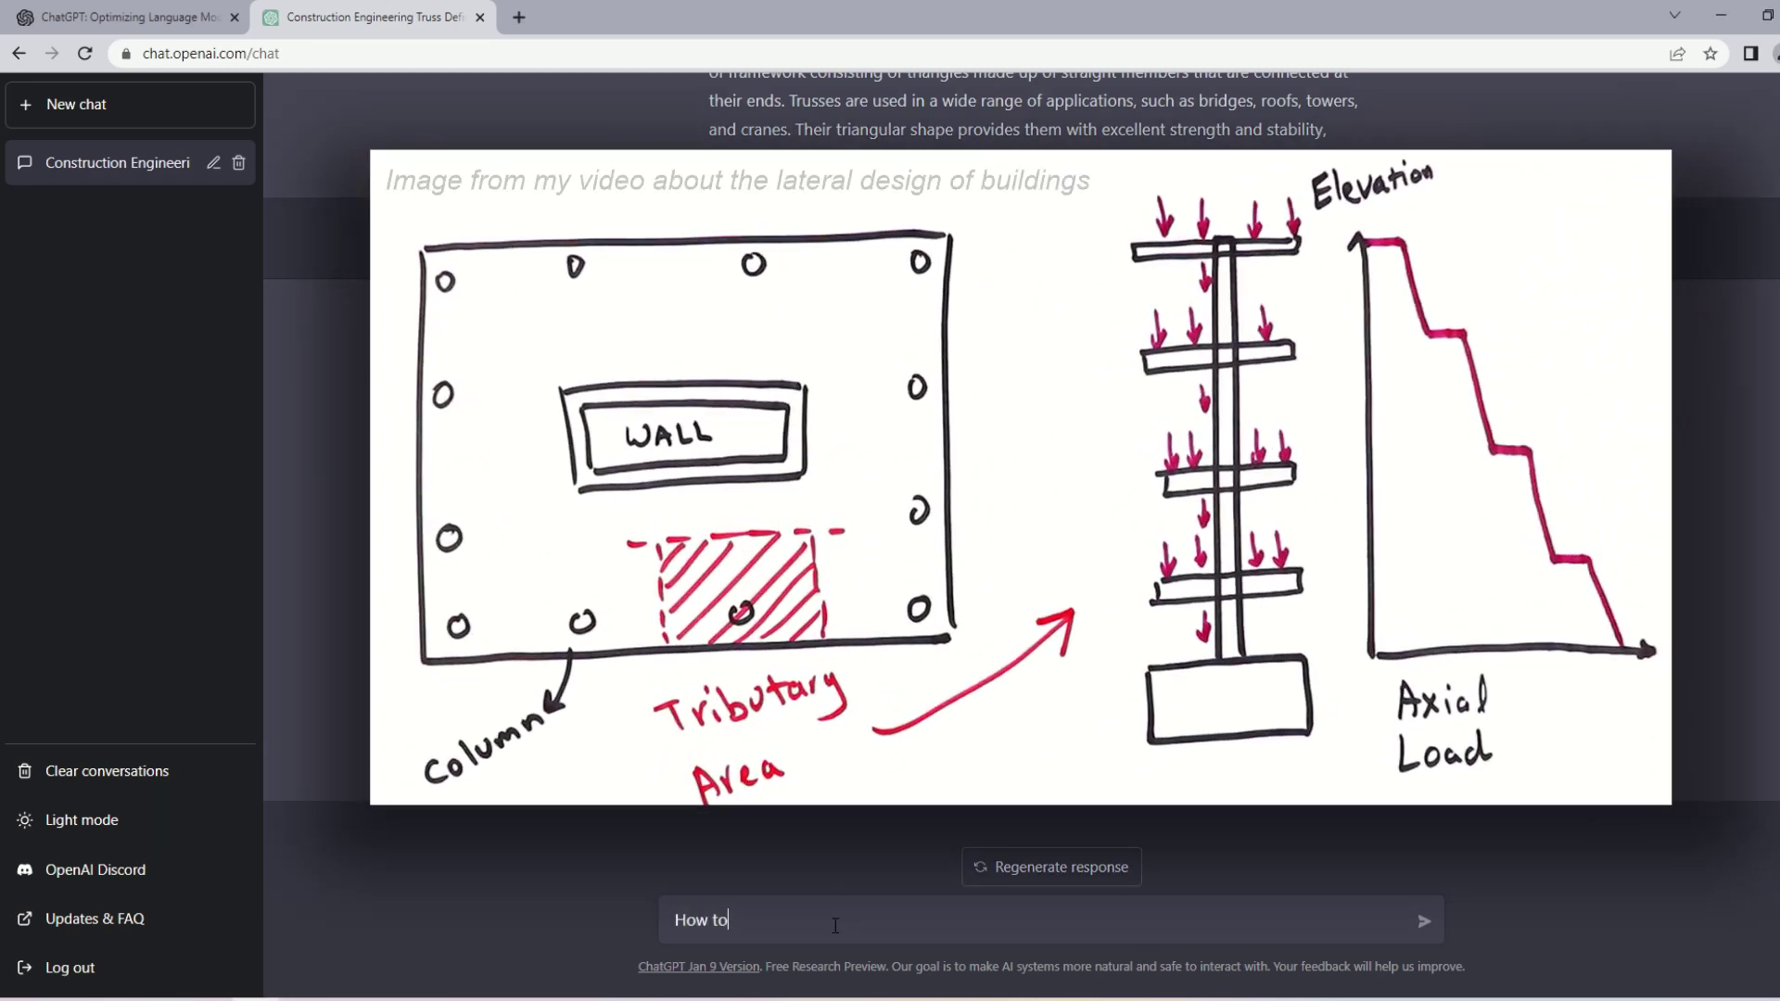
pyautogui.write(' perform a ')
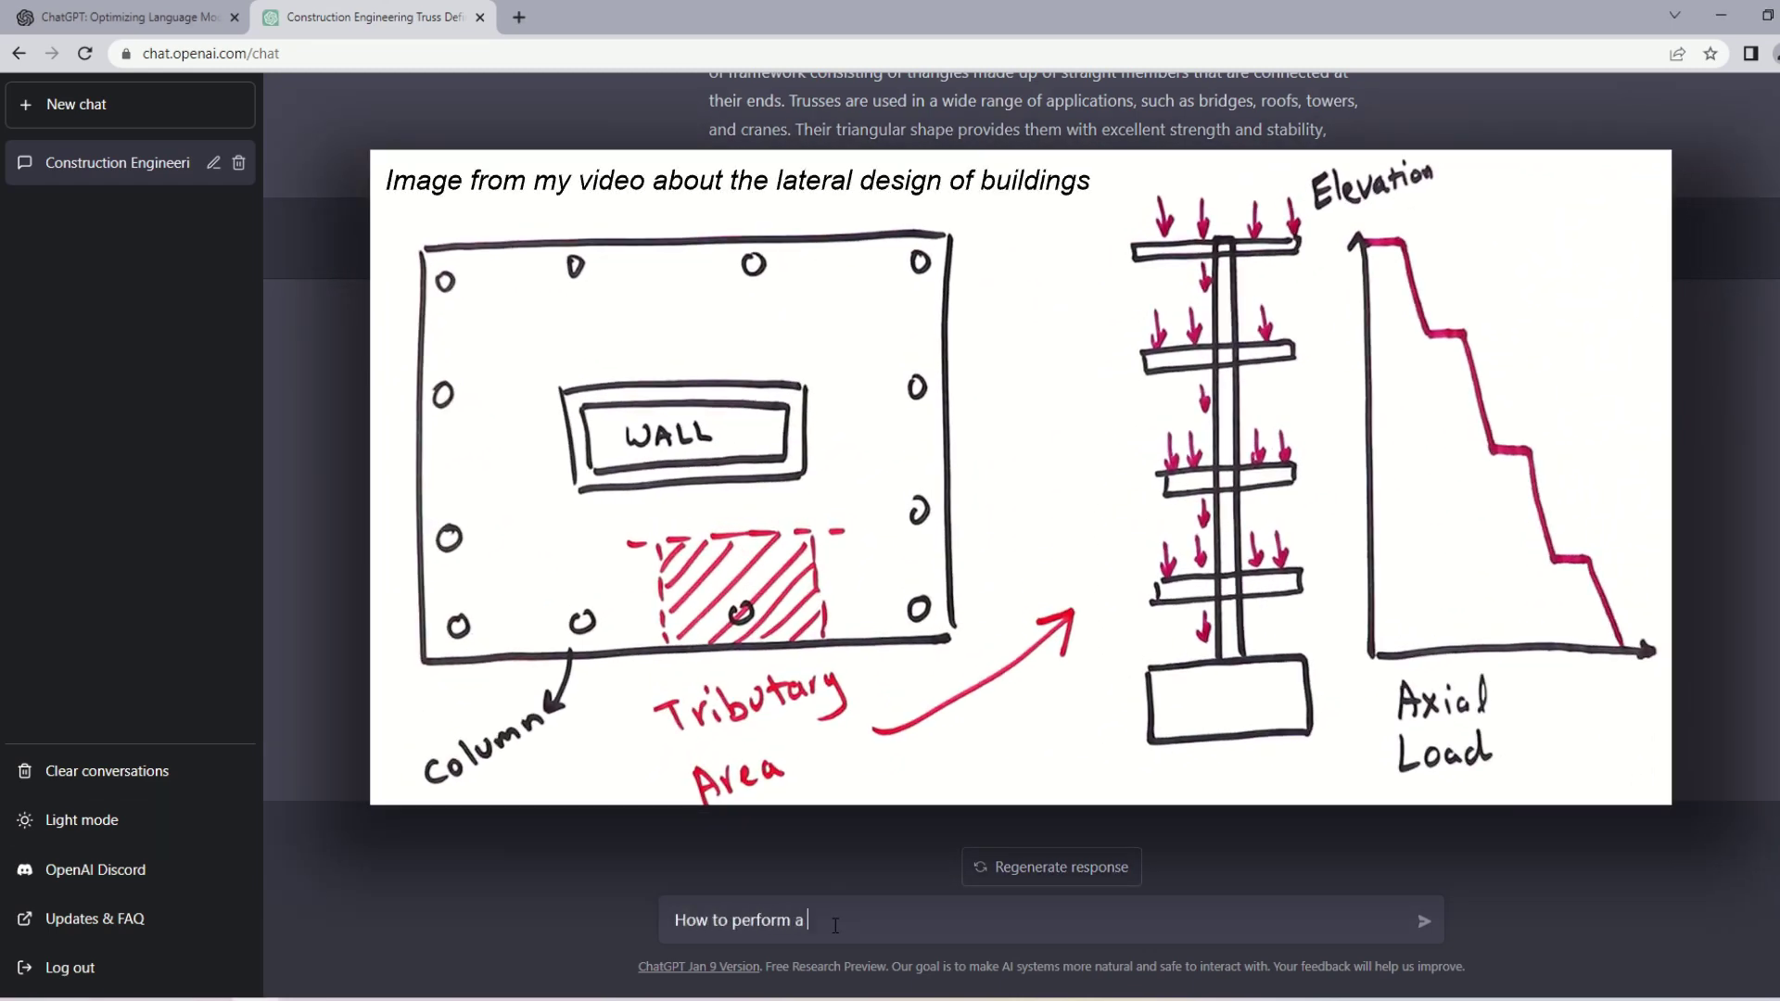
pyautogui.write('manual column load rundown to he')
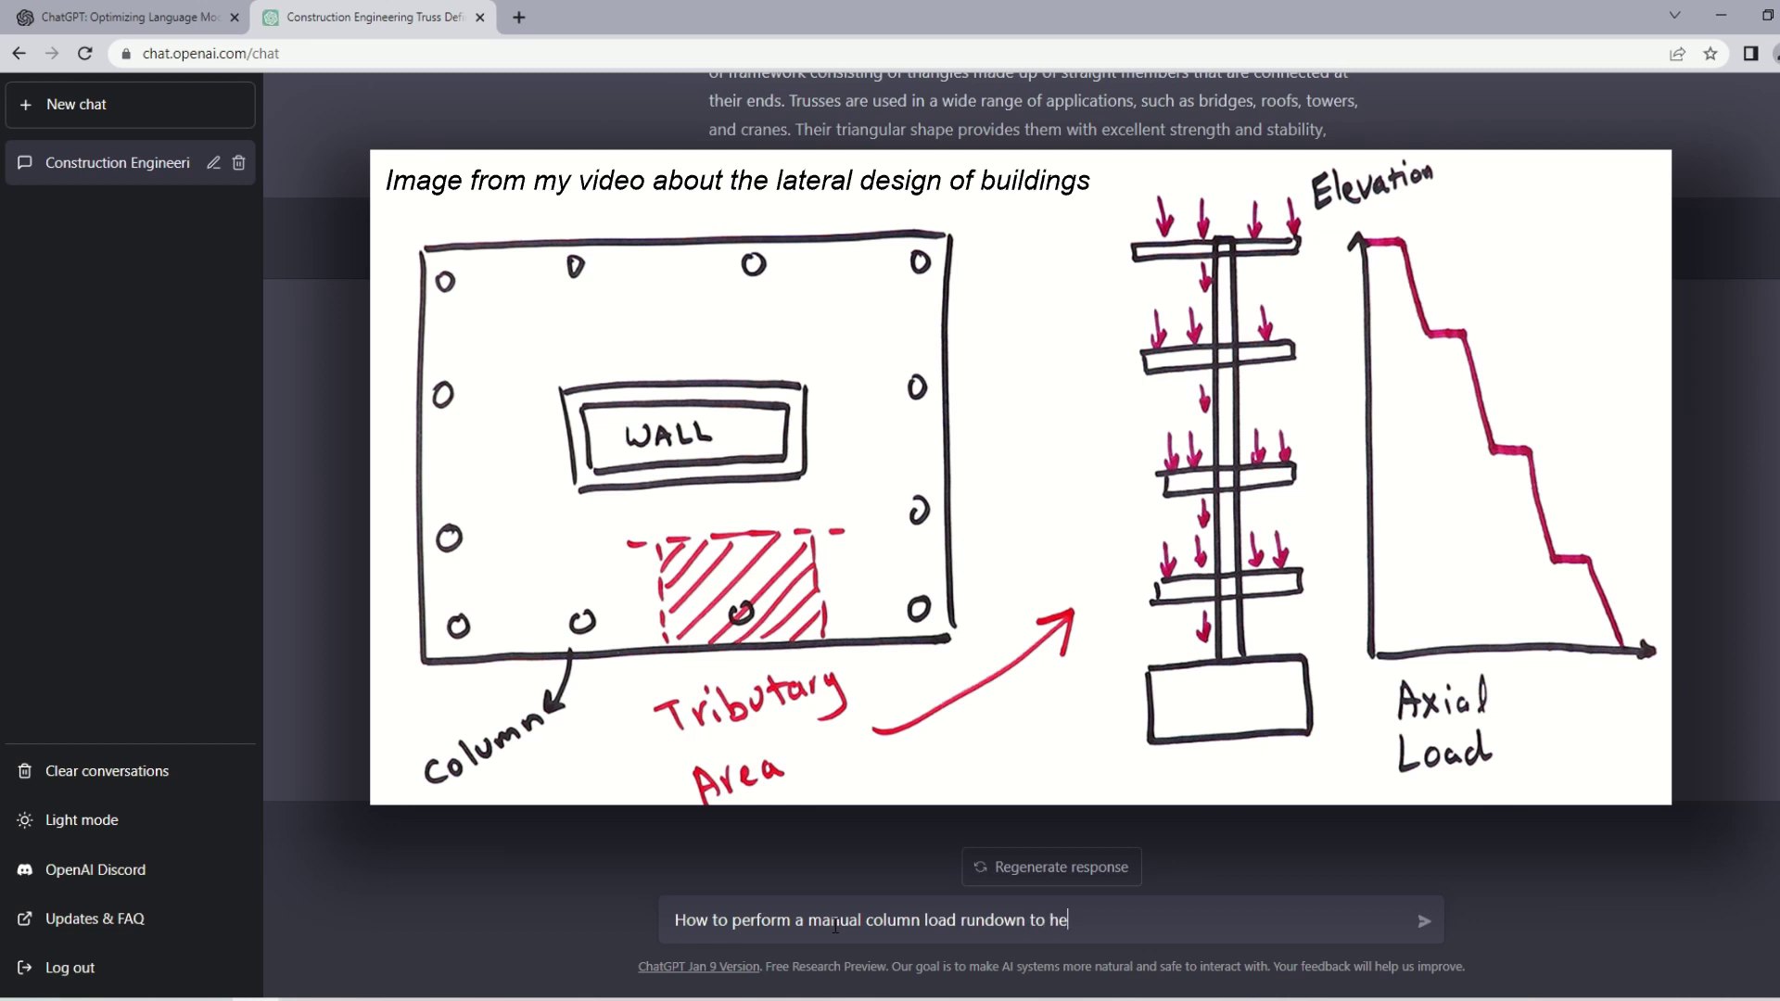
pyautogui.press('BackSpace')
pyautogui.press('BackSpace')
pyautogui.write('get c')
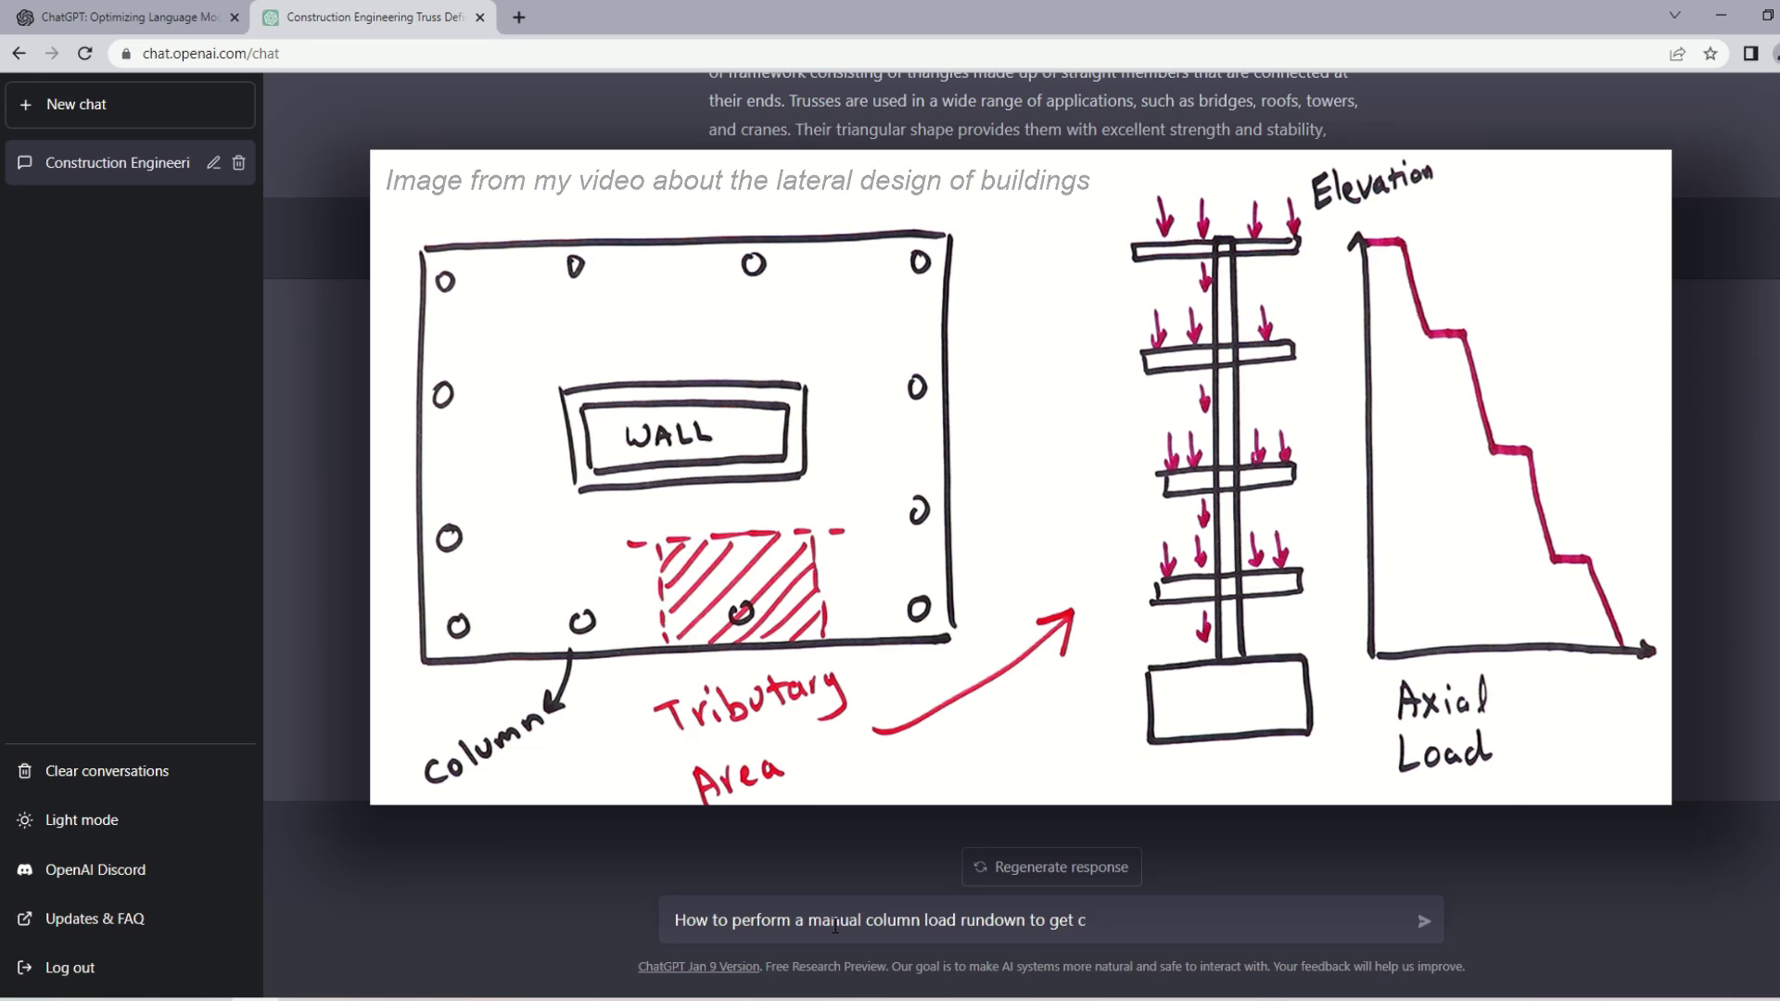
pyautogui.write('olumn forc')
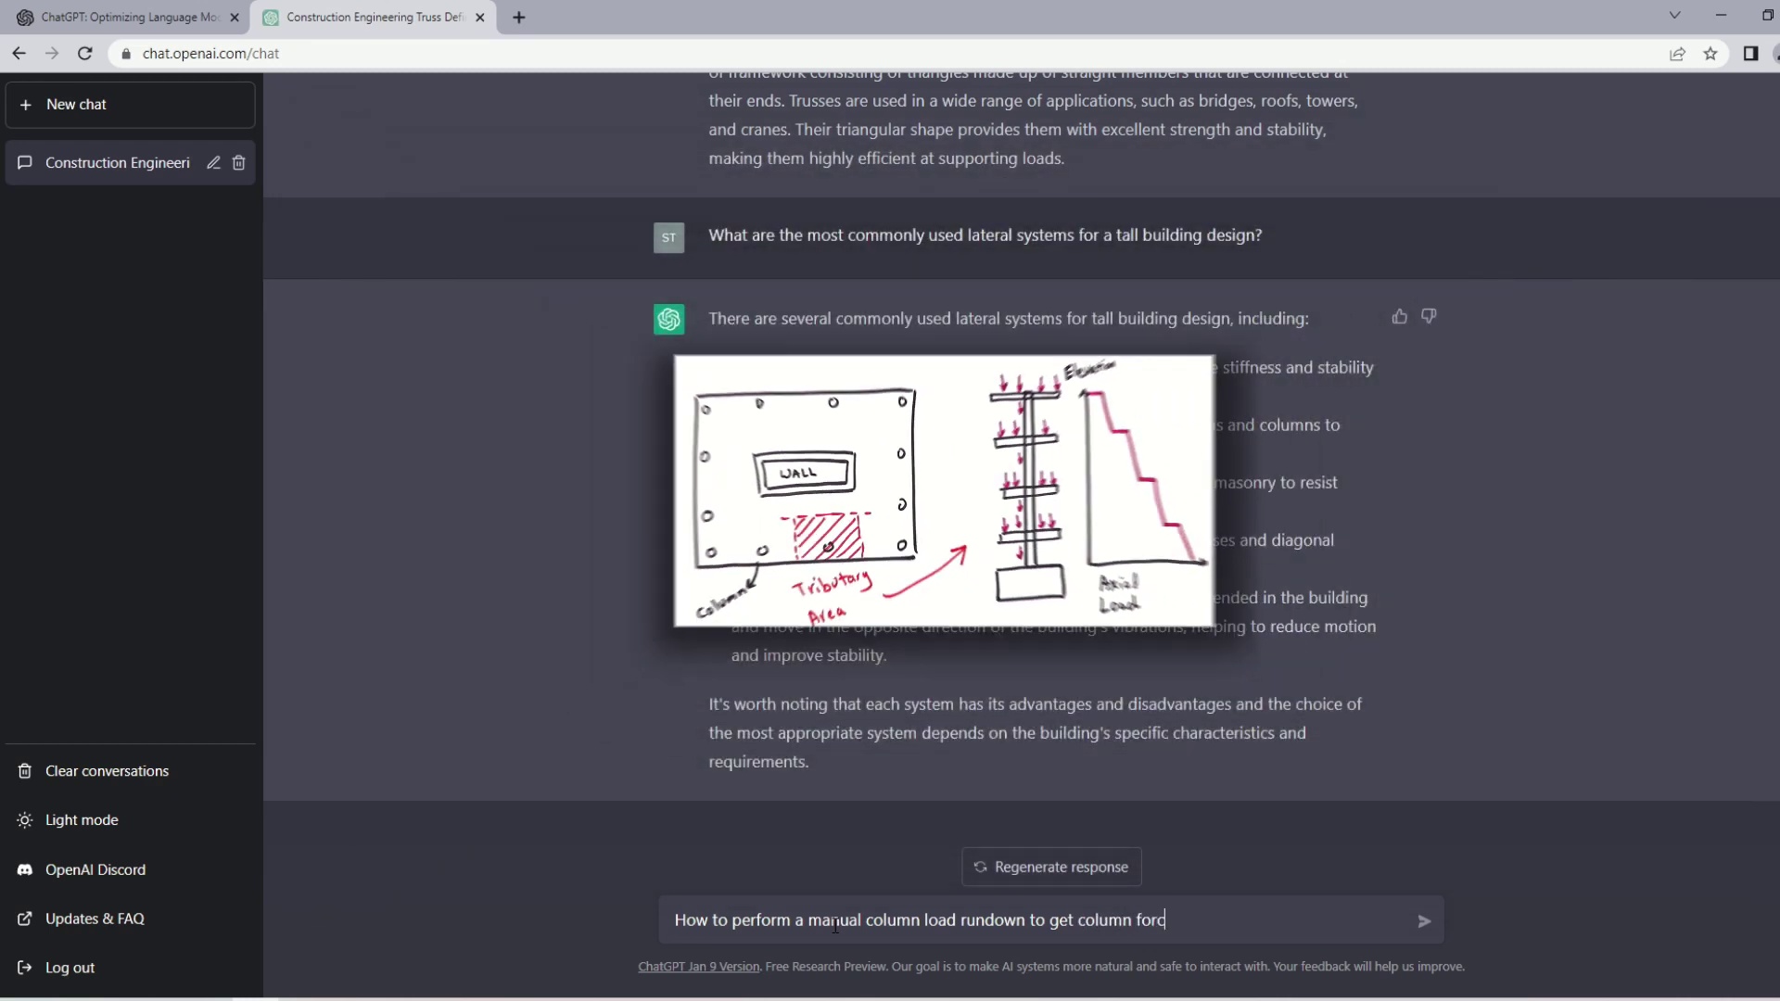
pyautogui.write('es?')
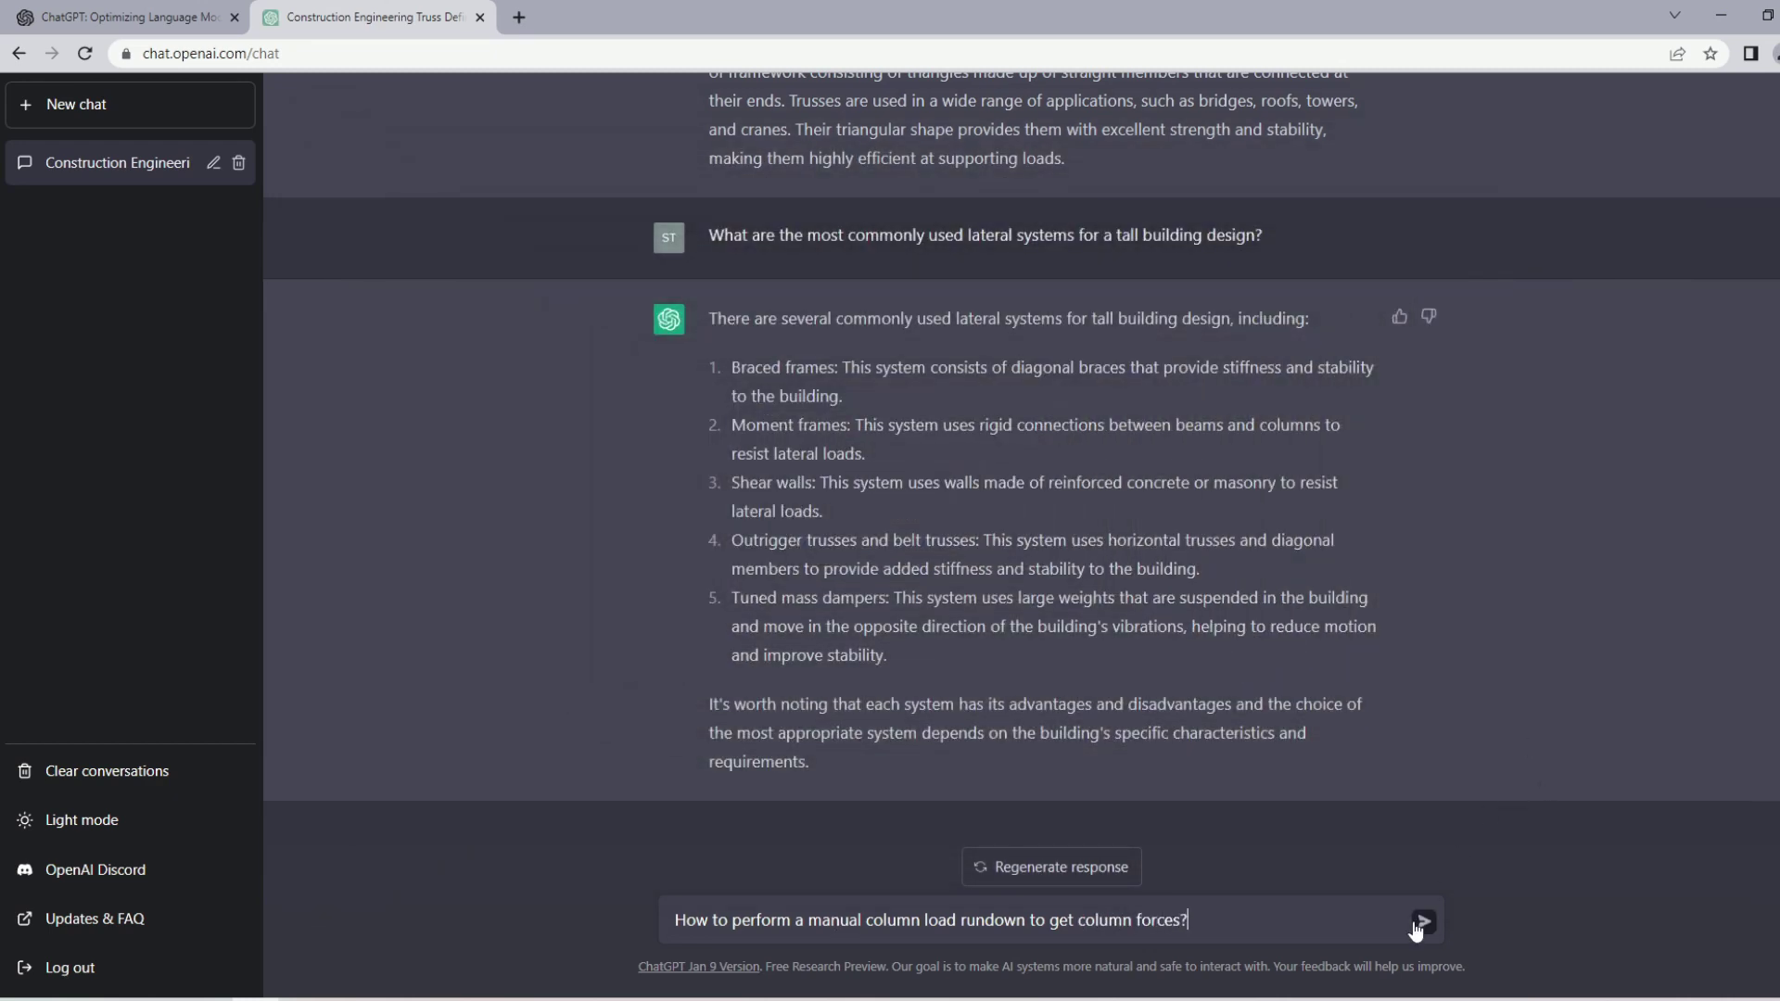
pyautogui.click(1418, 924)
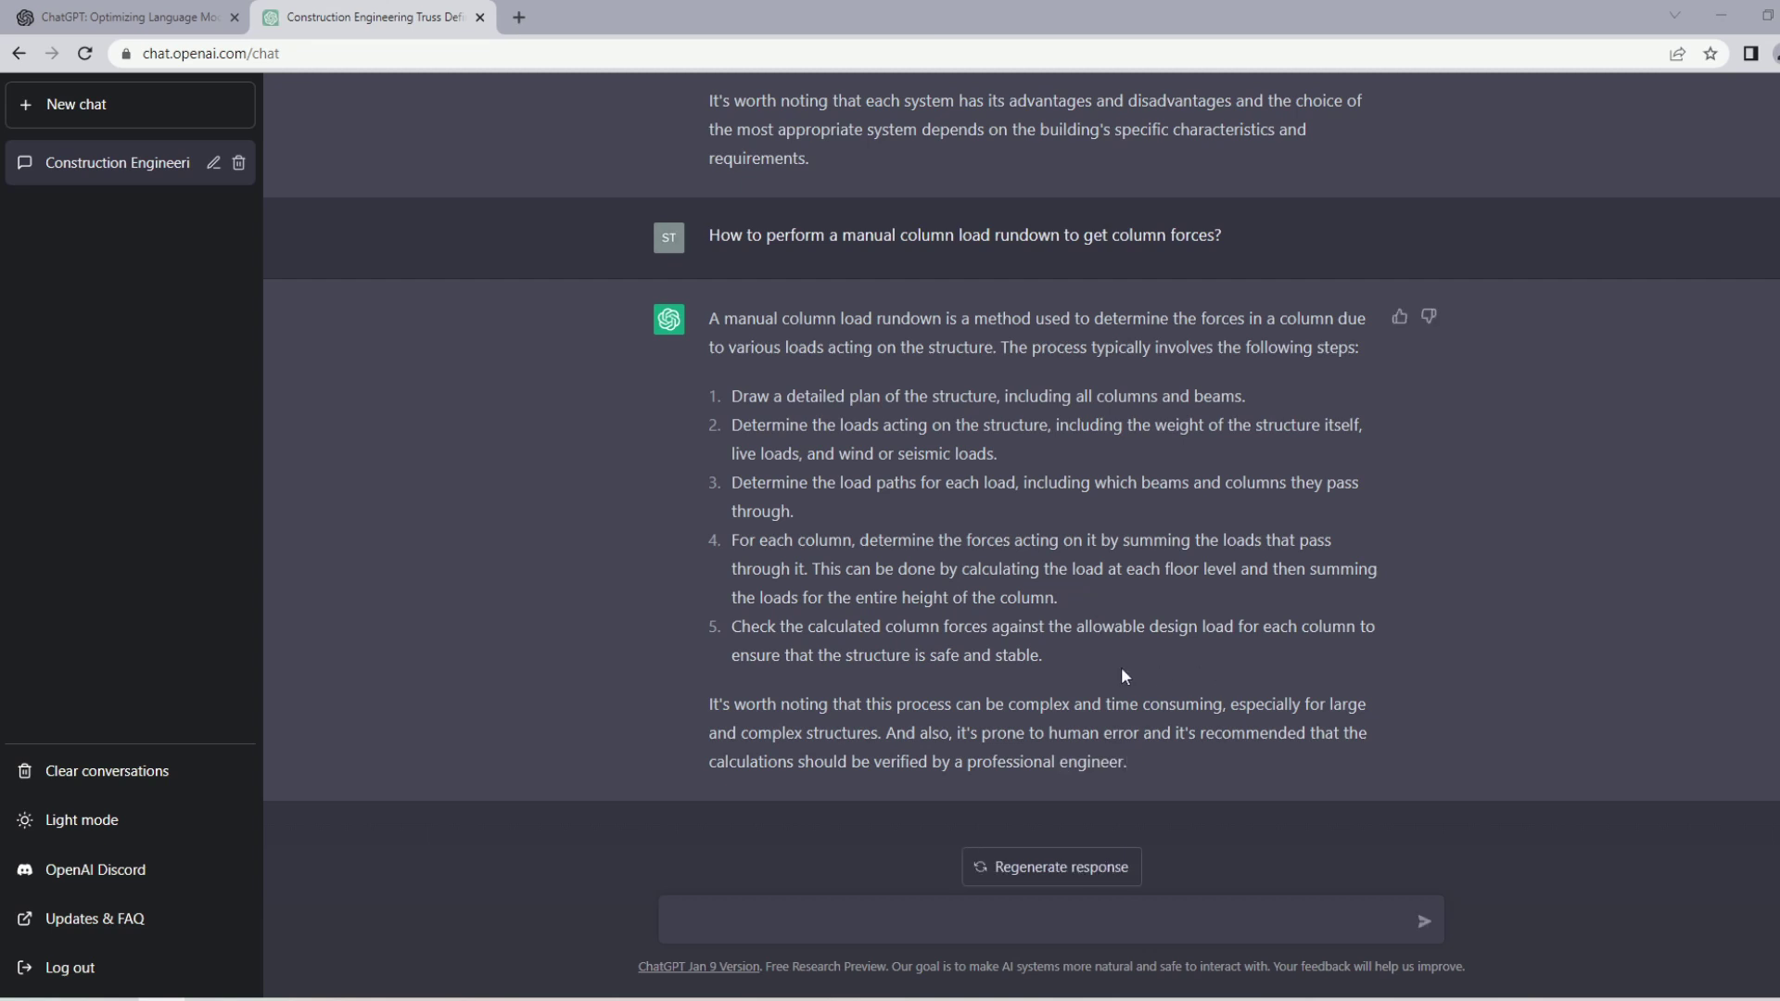
# Step: Highlight list item 5 on checking column forces against allowable design loads
pyautogui.moveTo(1054, 652); pyautogui.dragTo(737, 627)
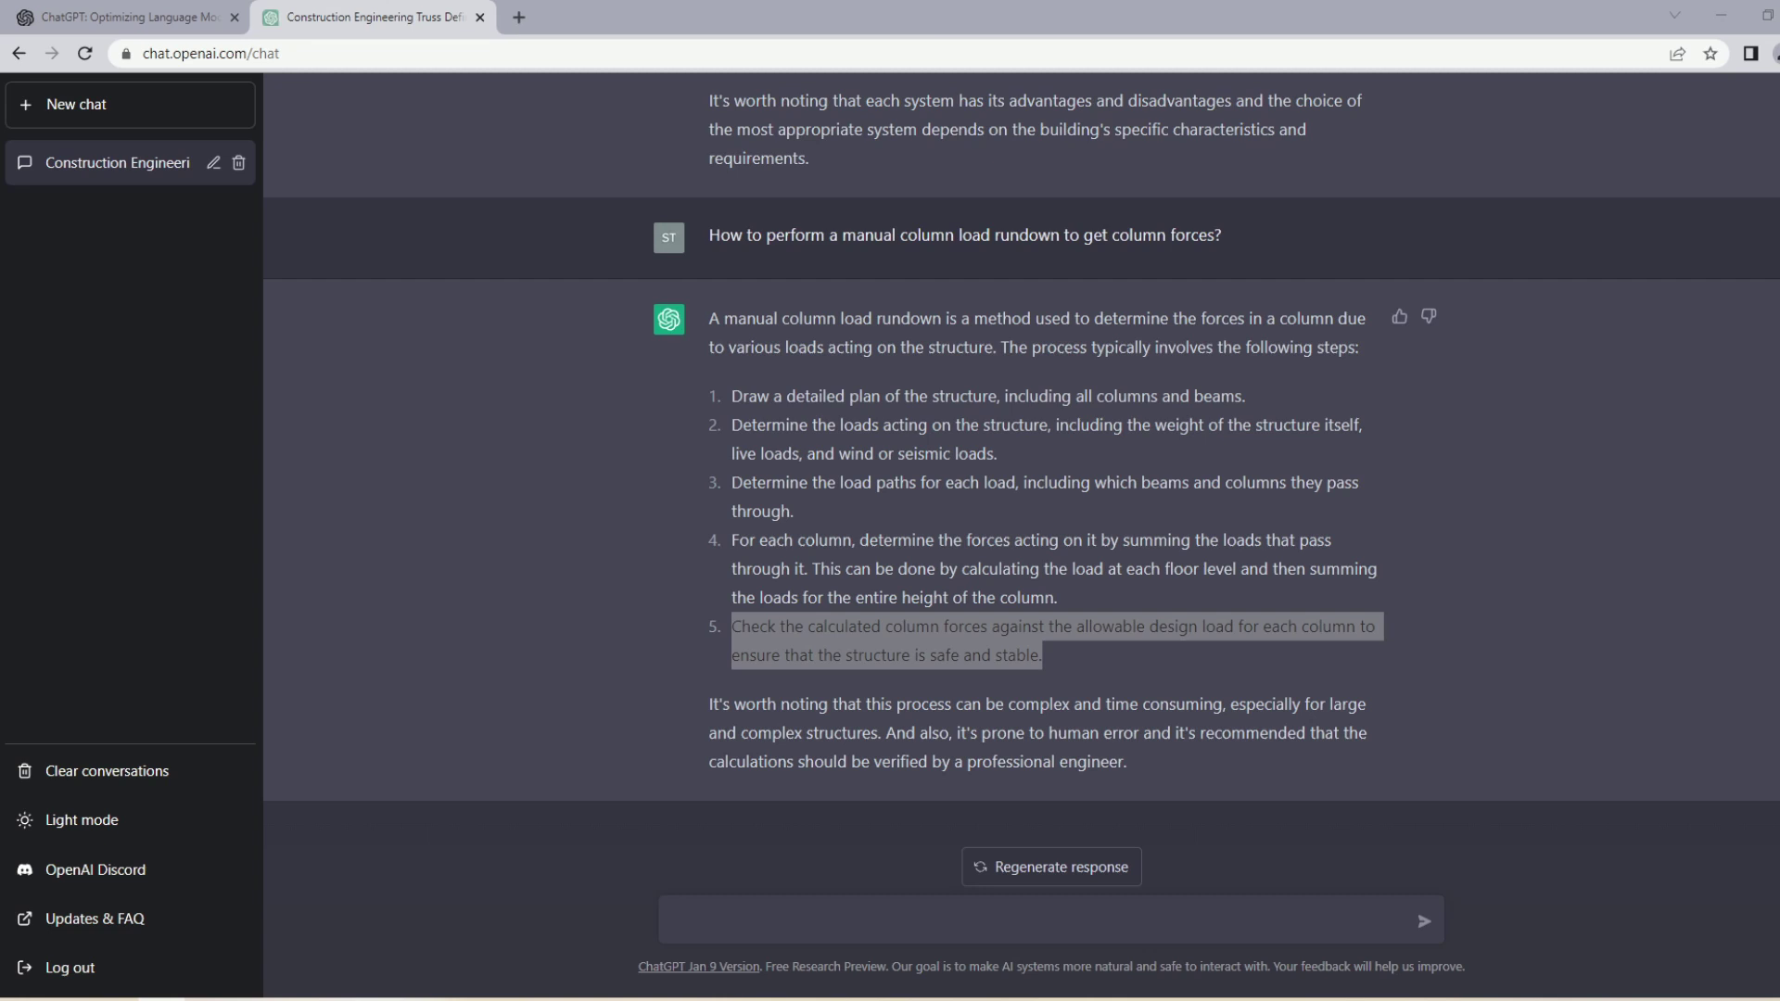
# Step: Draft the question asking which ACI code load combinations to consider for slab gravity design
pyautogui.click(768, 913)
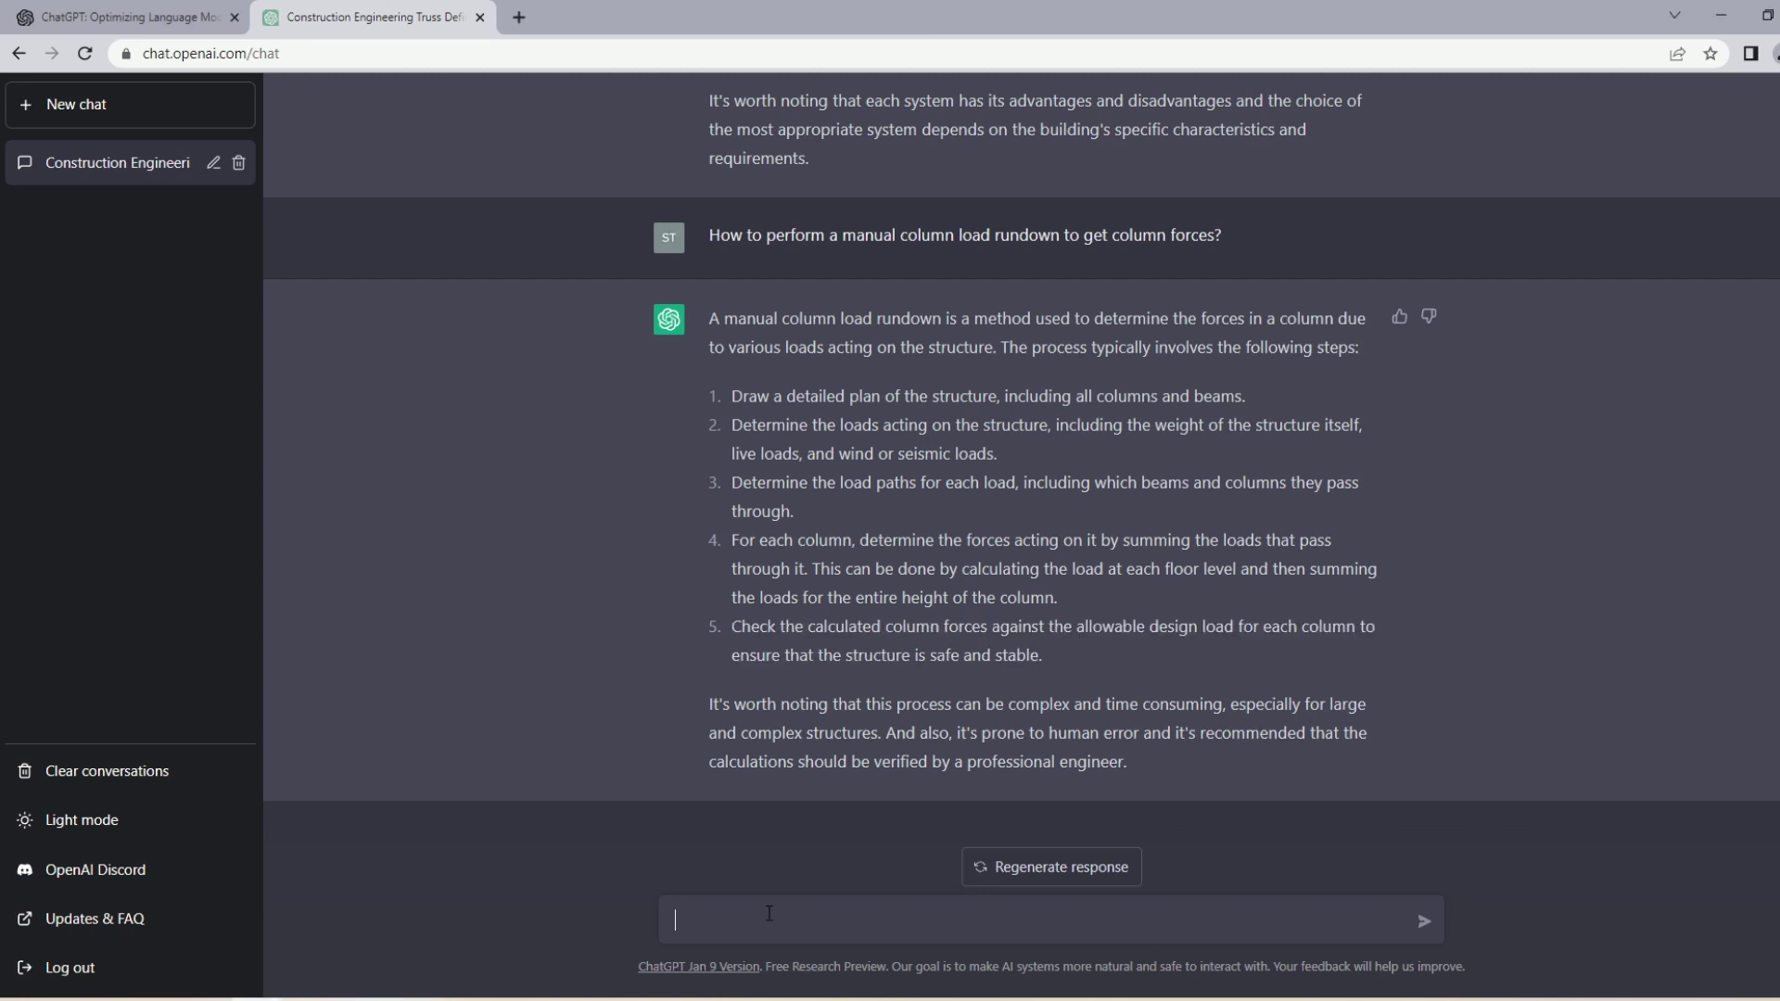
pyautogui.write('To desi')
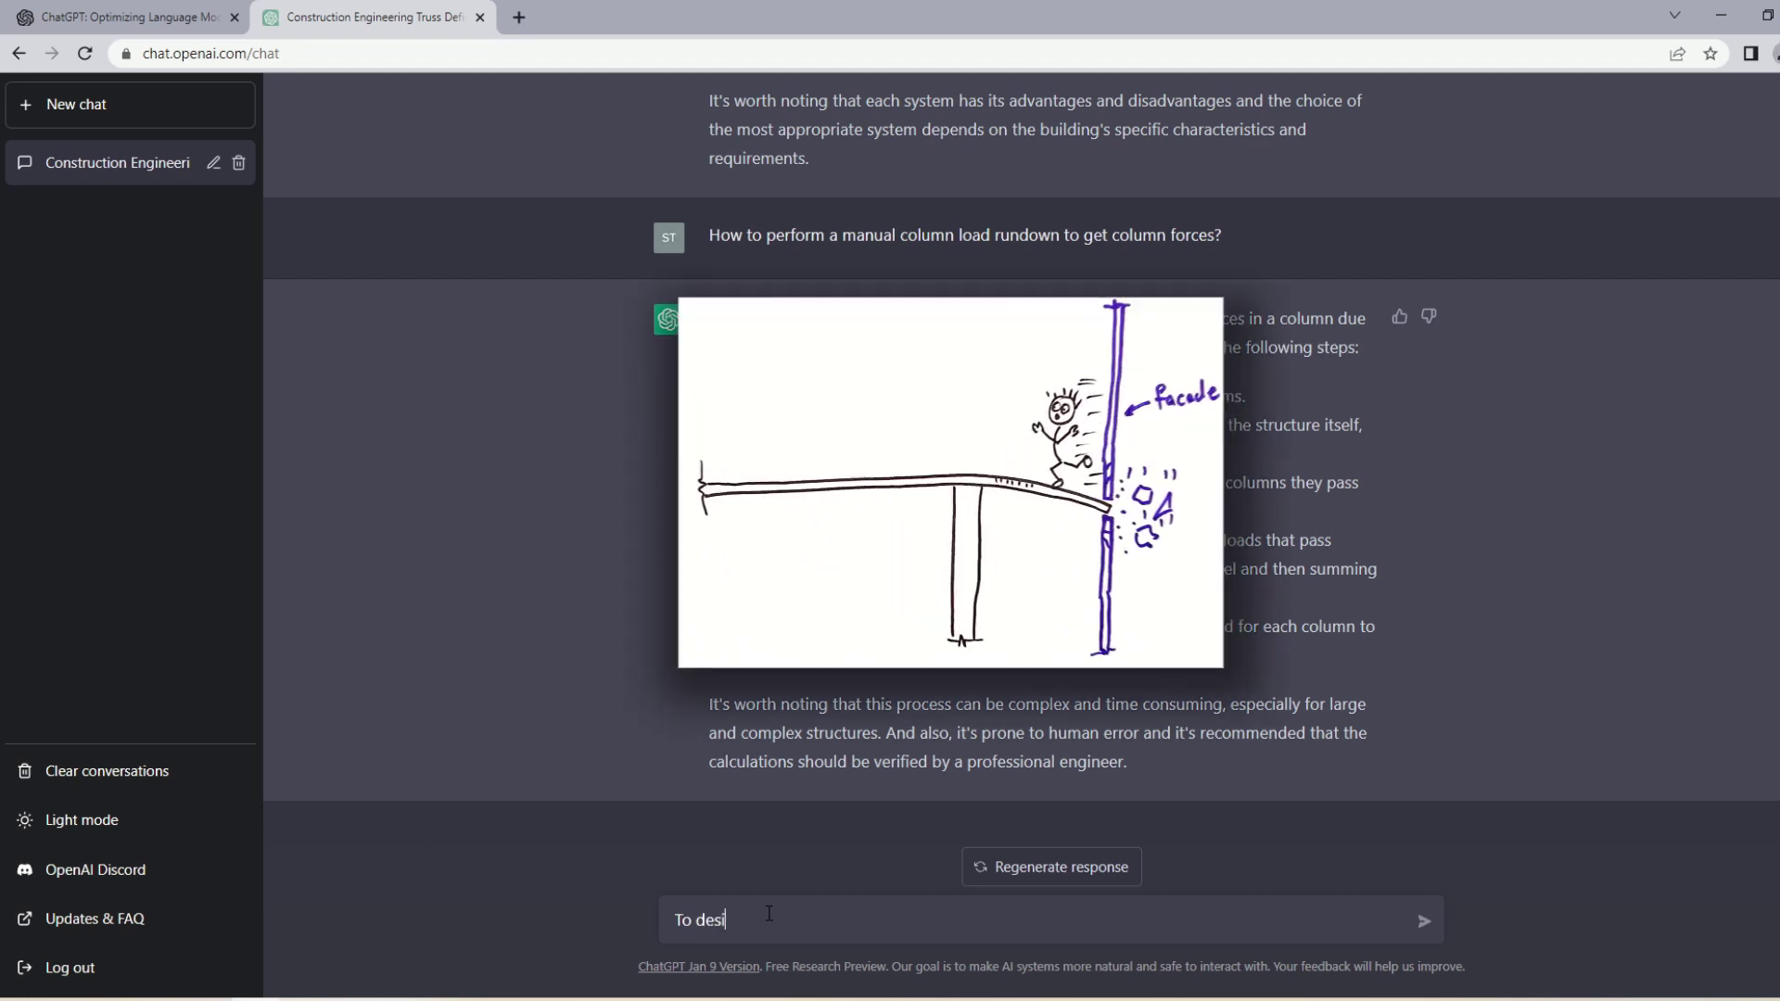
pyautogui.write('gn a slab ')
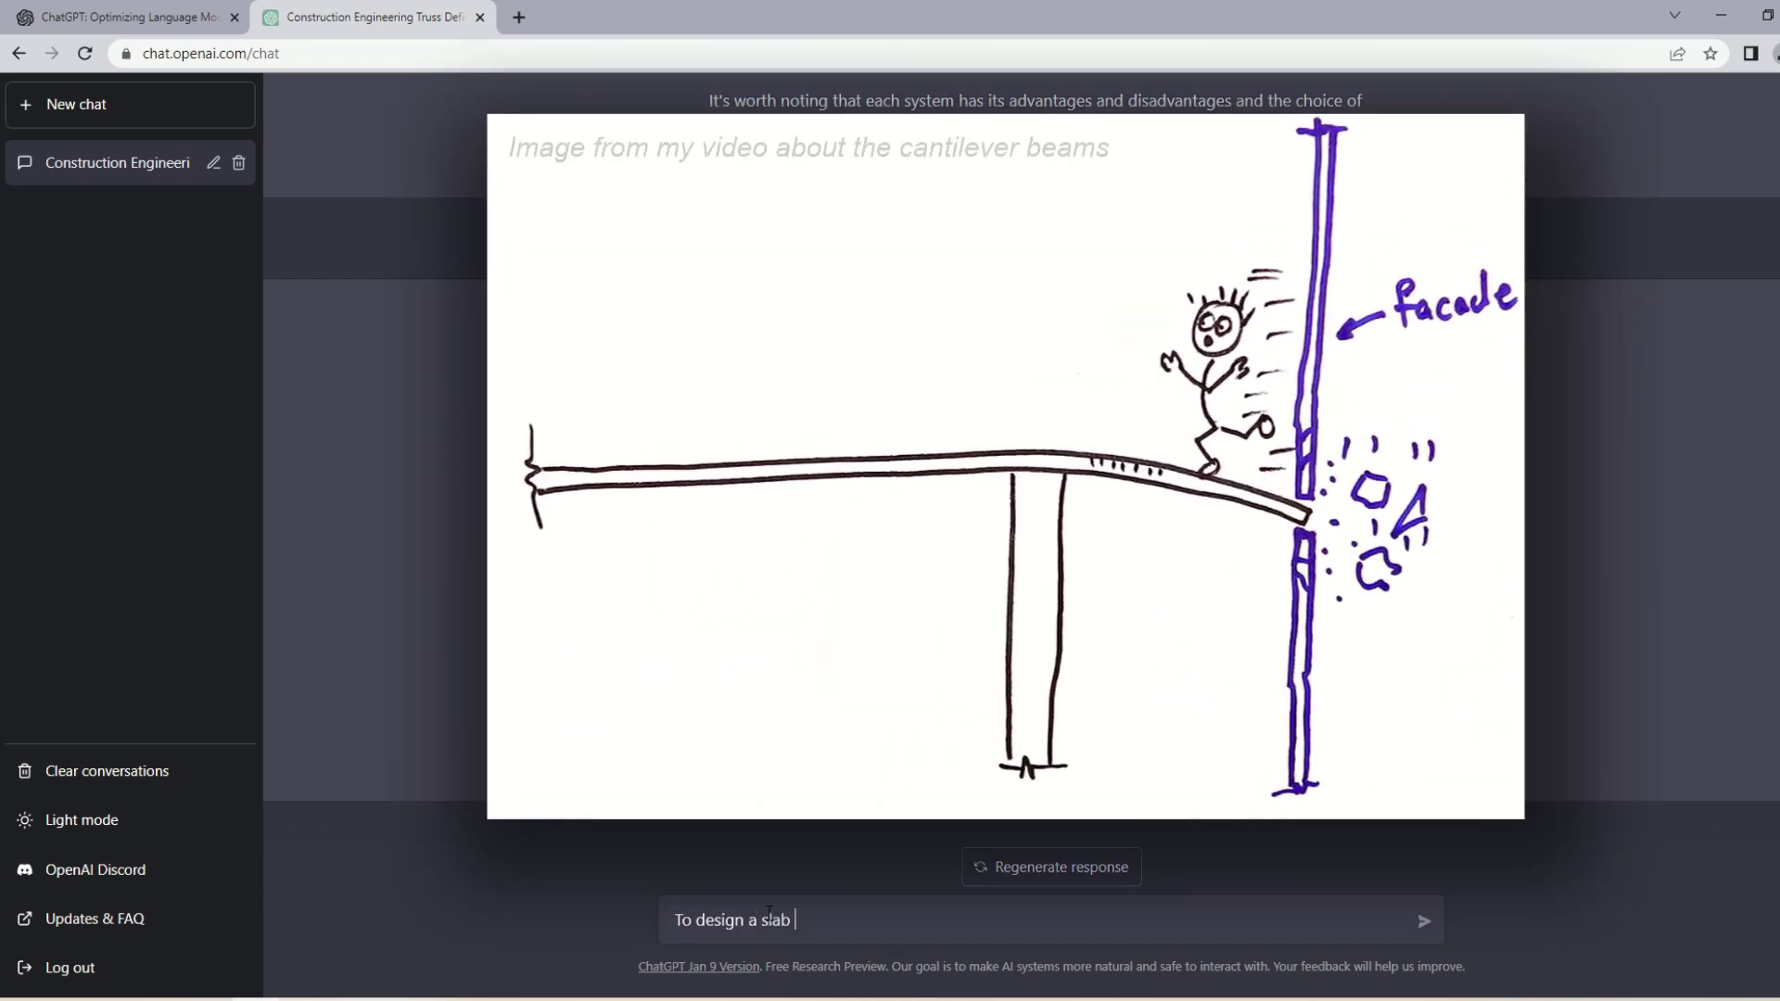
pyautogui.write('for the g')
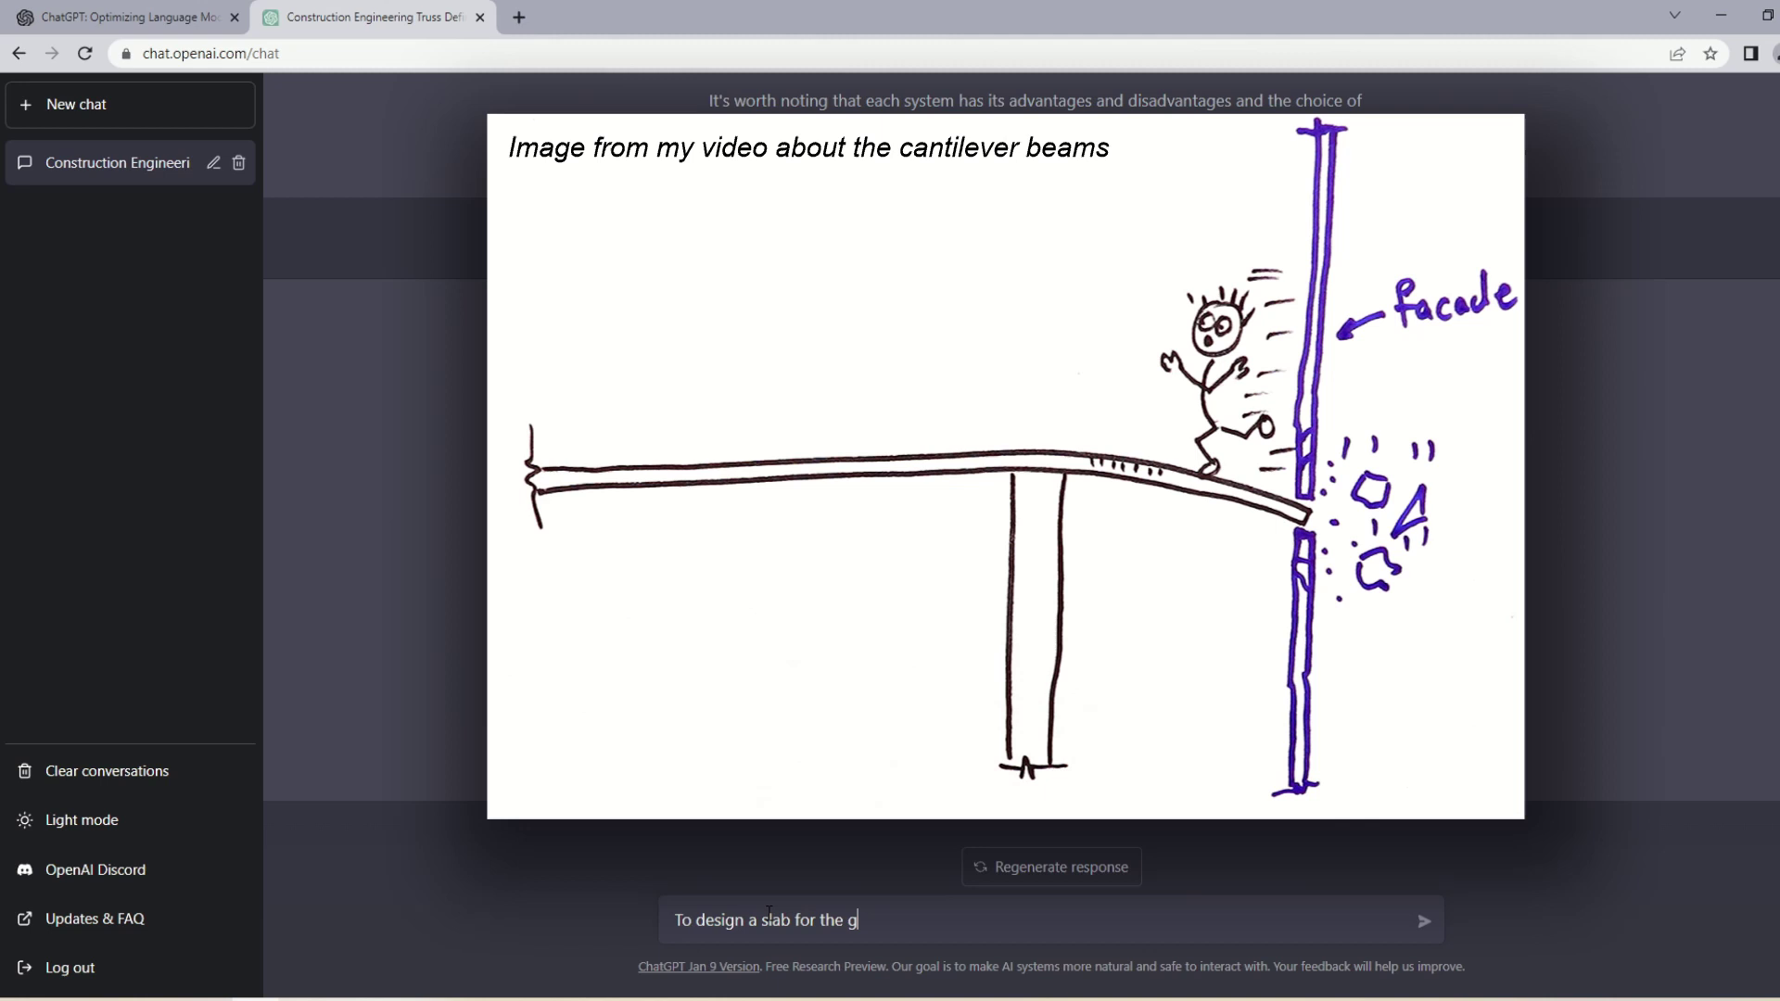
pyautogui.write('ravity loads, what load co')
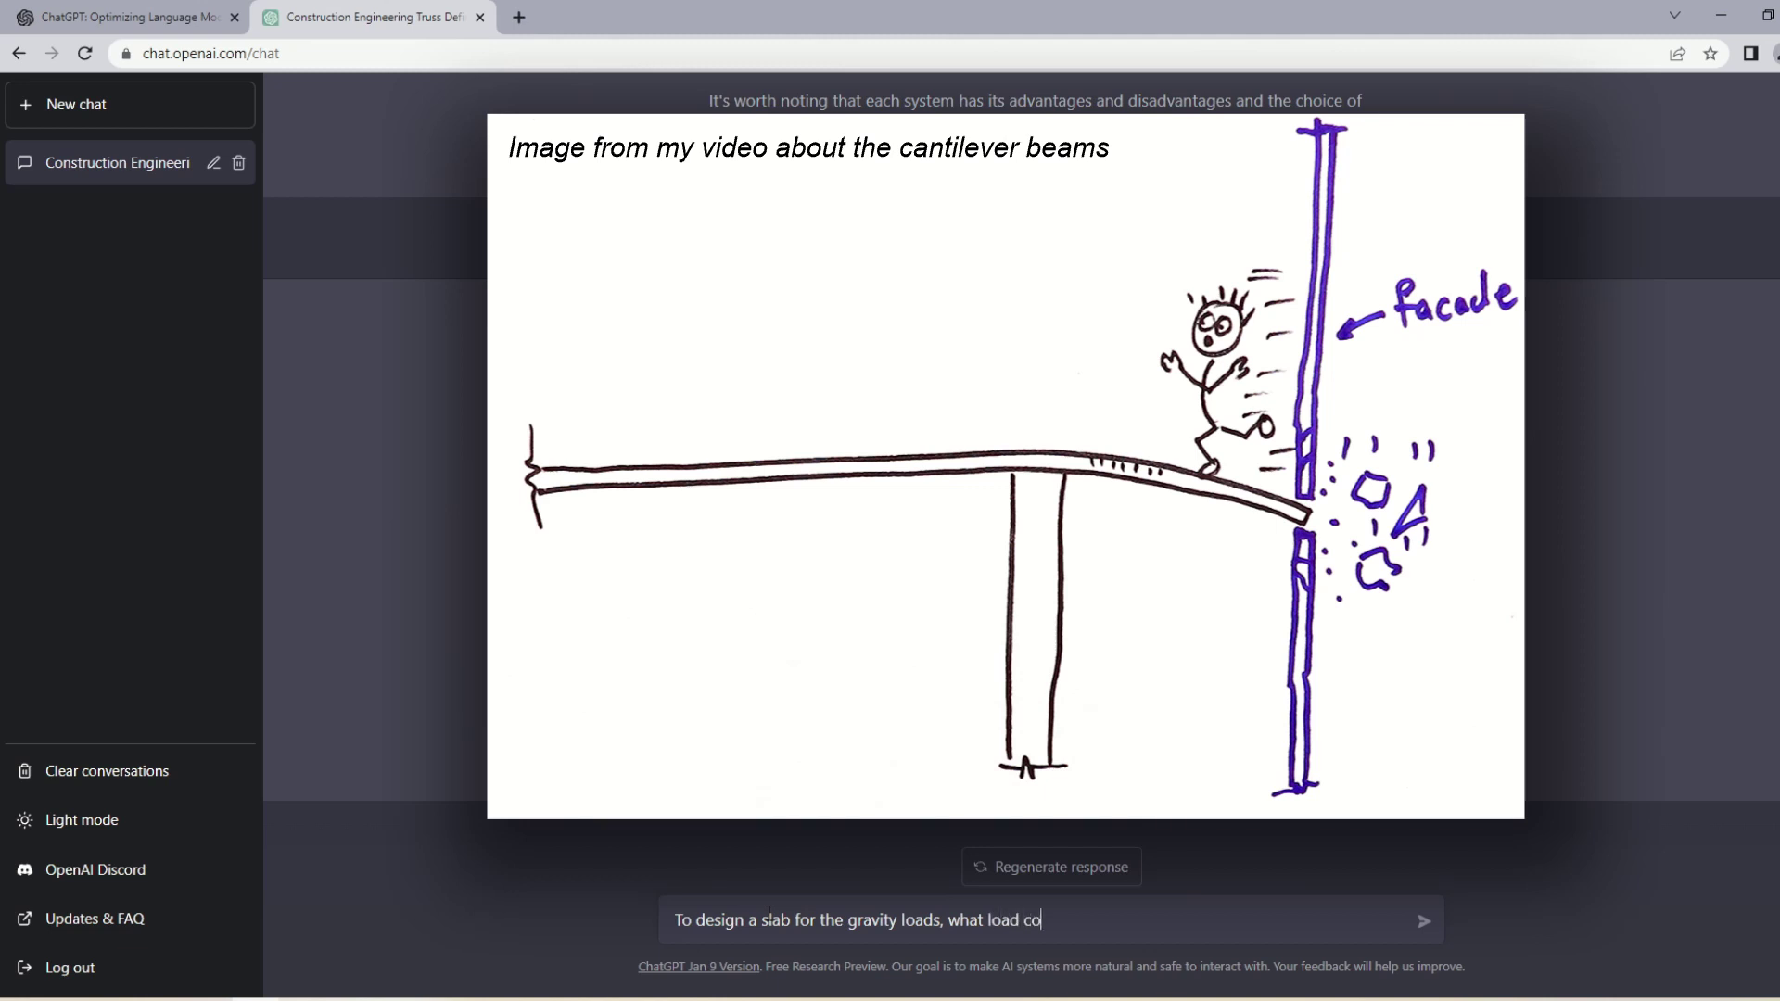
pyautogui.write('mbinations should I consiode')
pyautogui.press('BackSpace')
pyautogui.press('BackSpace')
pyautogui.press('BackSpace')
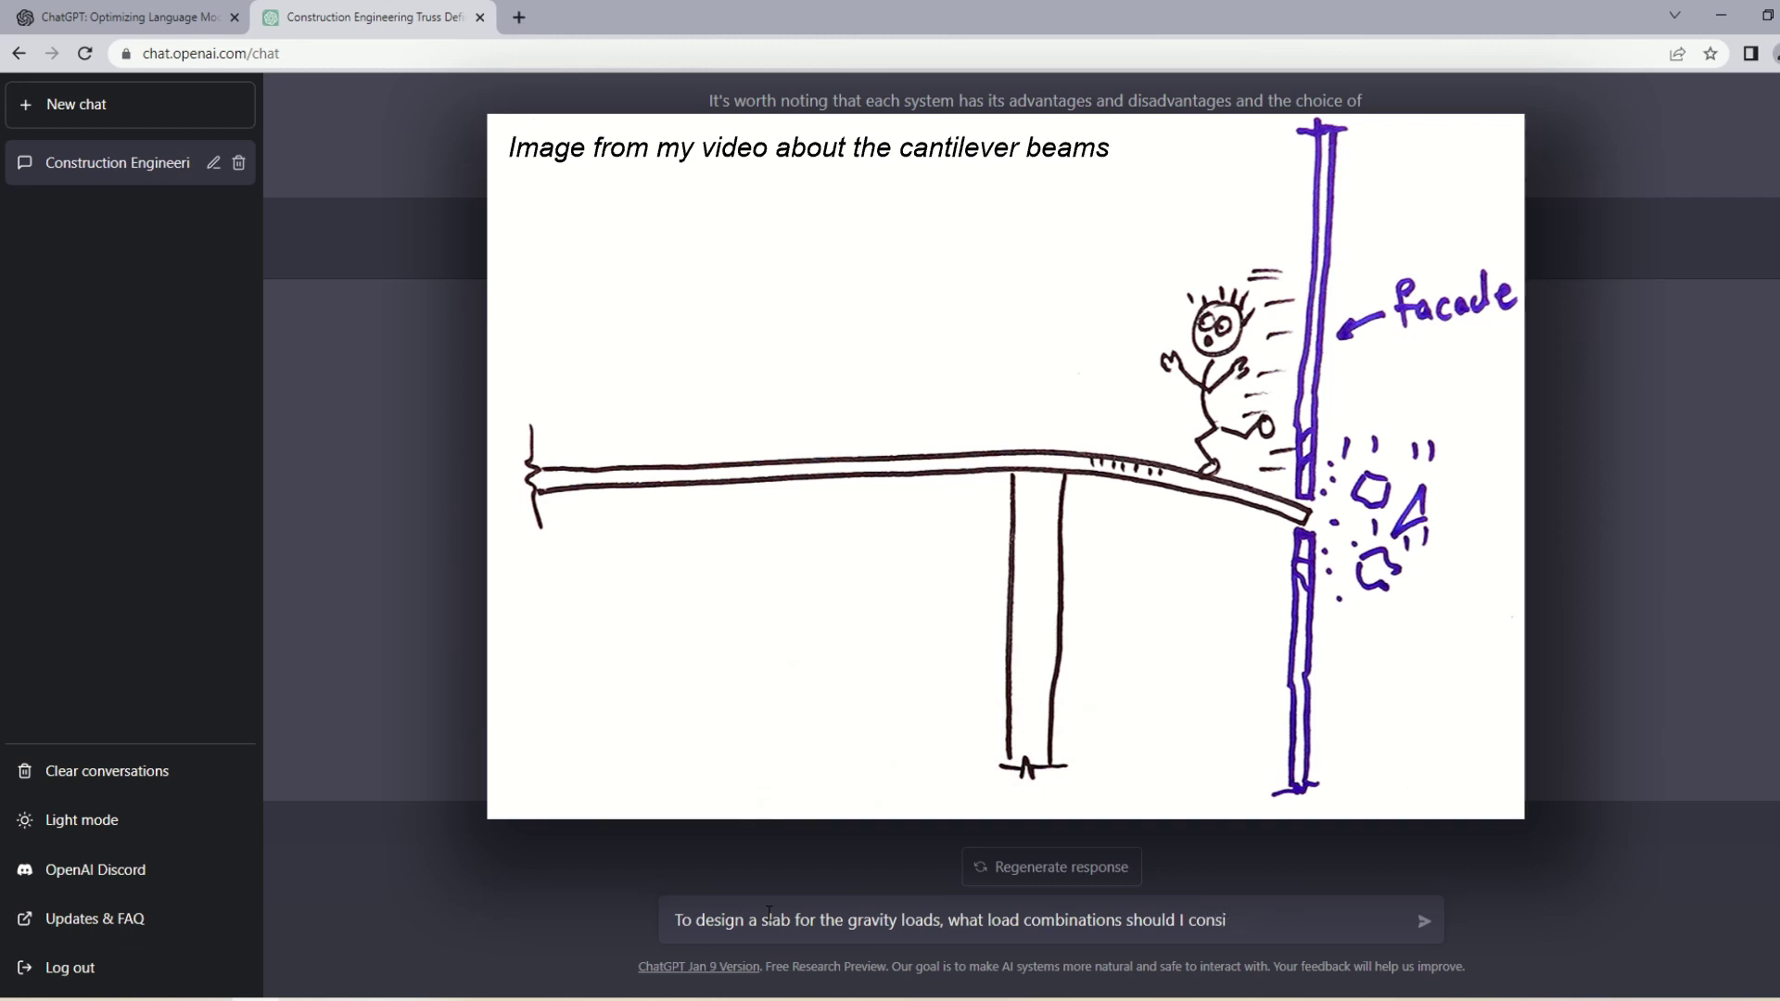
pyautogui.write('der as pre the ACI code?')
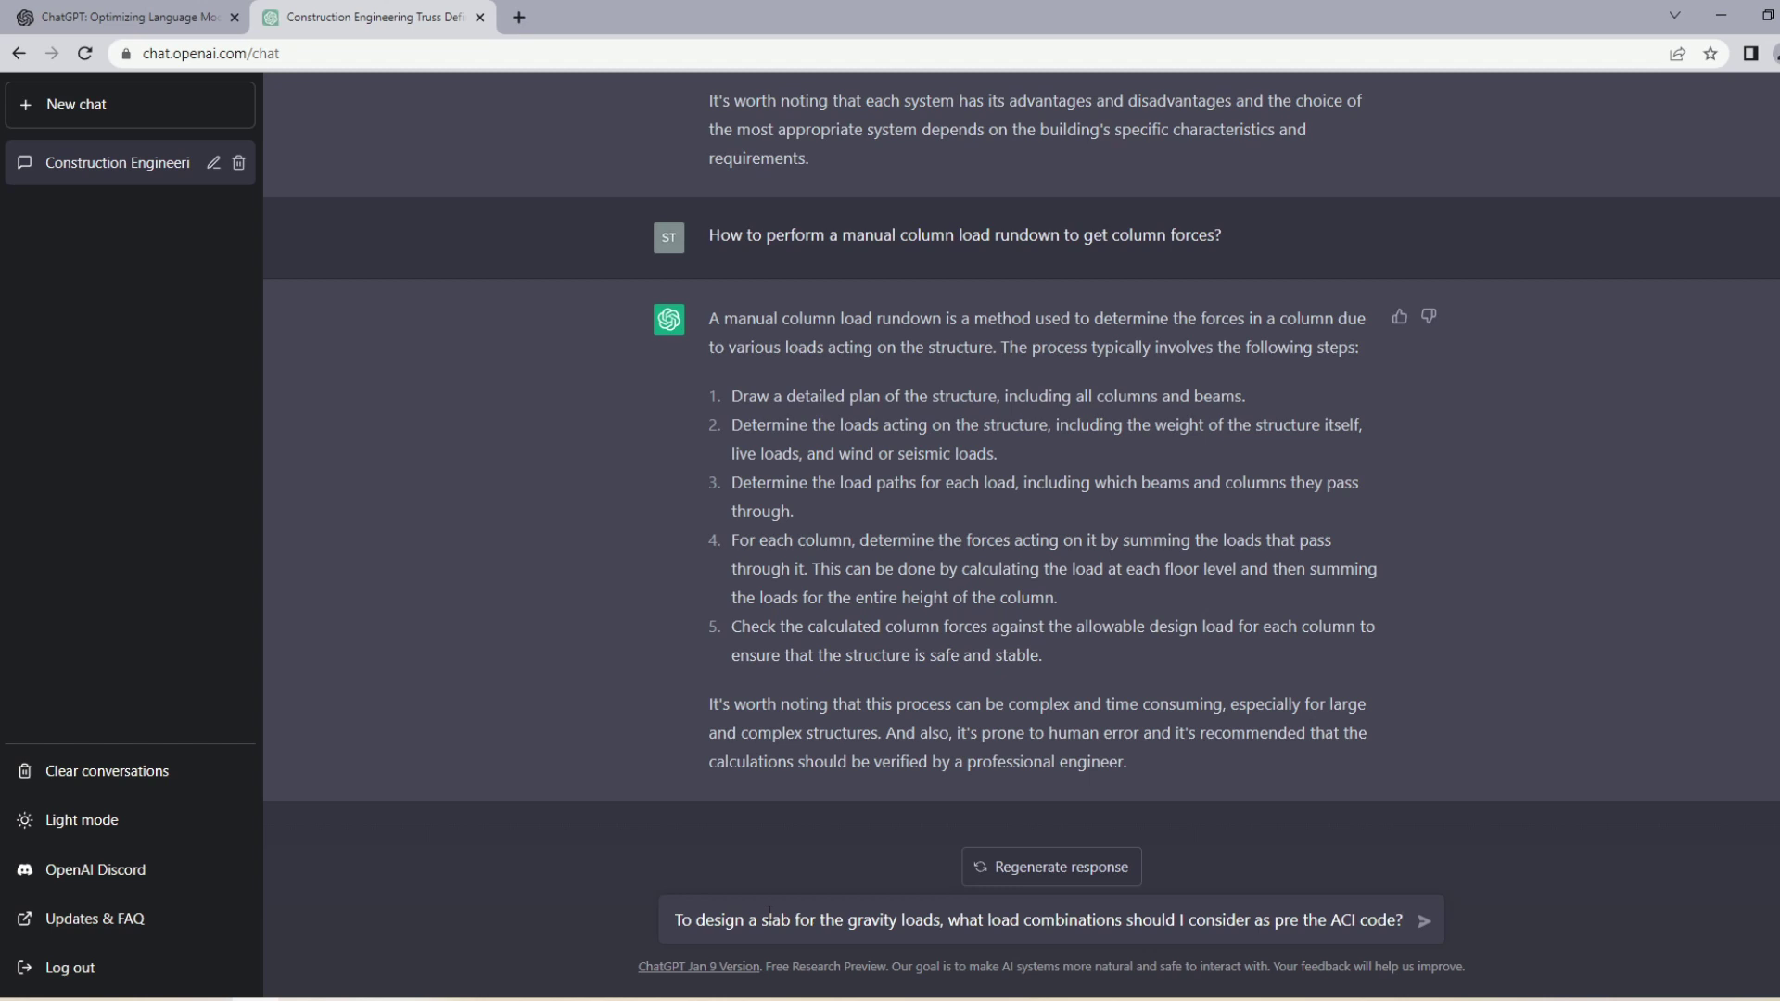
# Step: Send the ACI slab question and highlight the reply's advice to consult a professional engineer
pyautogui.click(1424, 920)
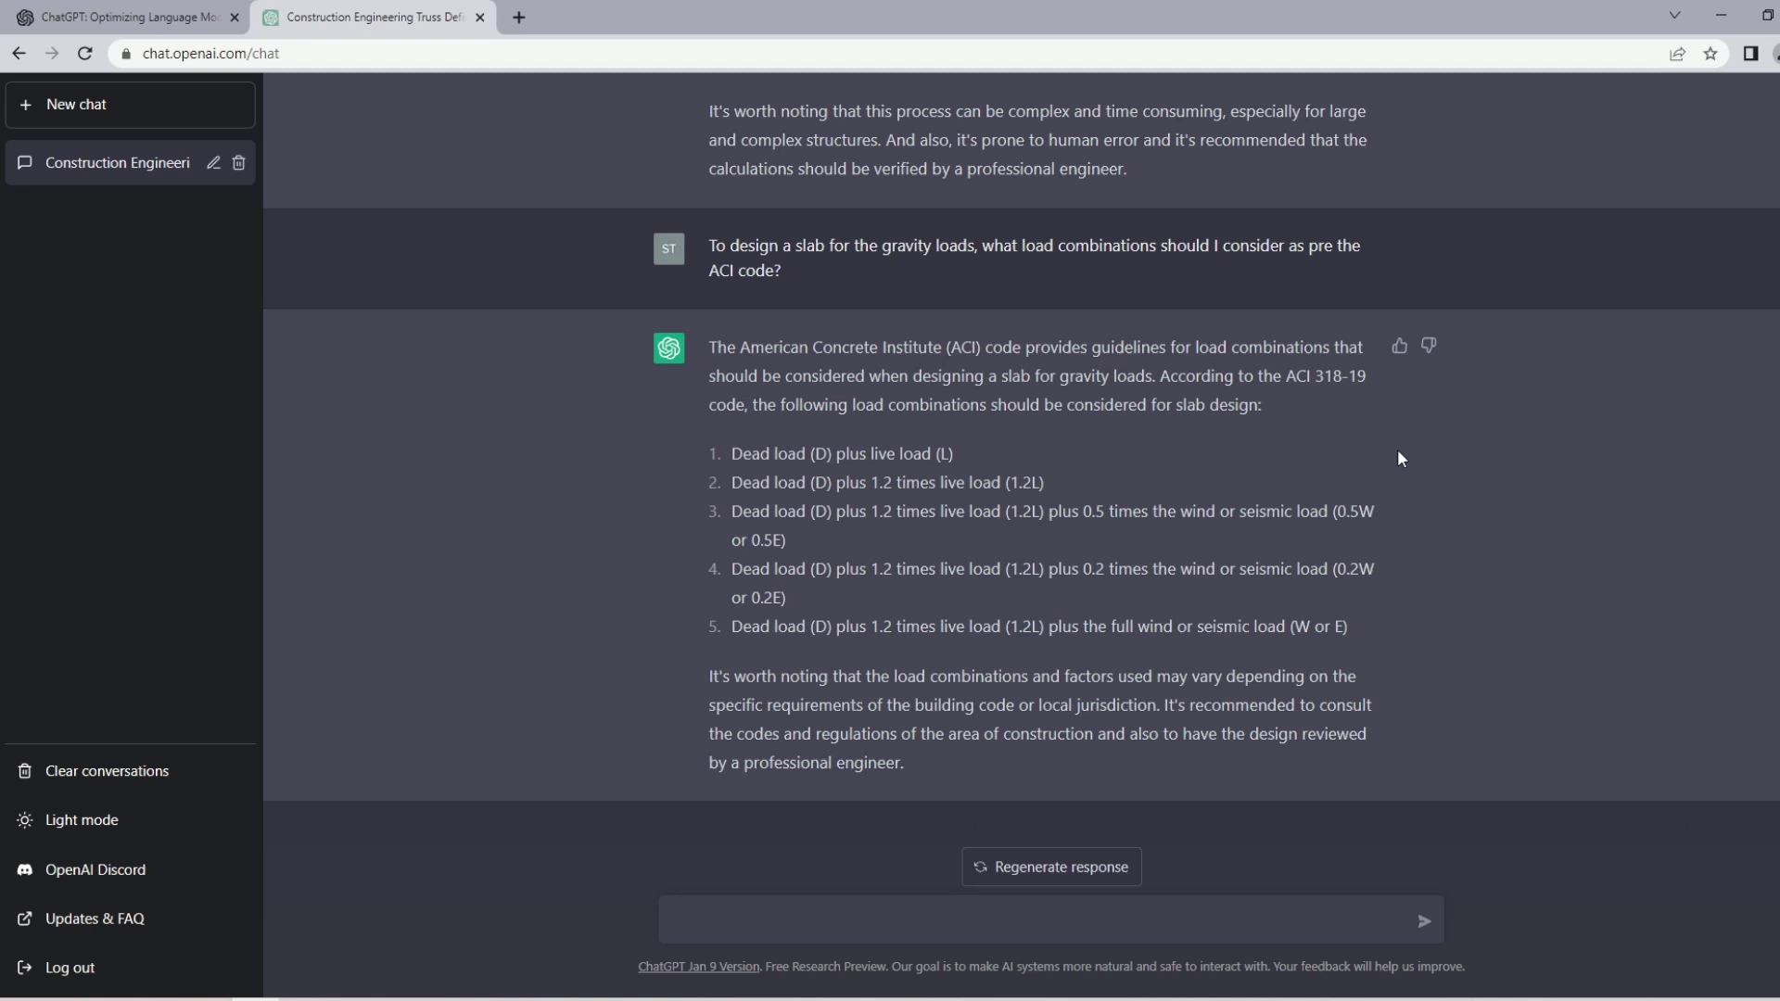
pyautogui.moveTo(1159, 704); pyautogui.dragTo(1181, 754)
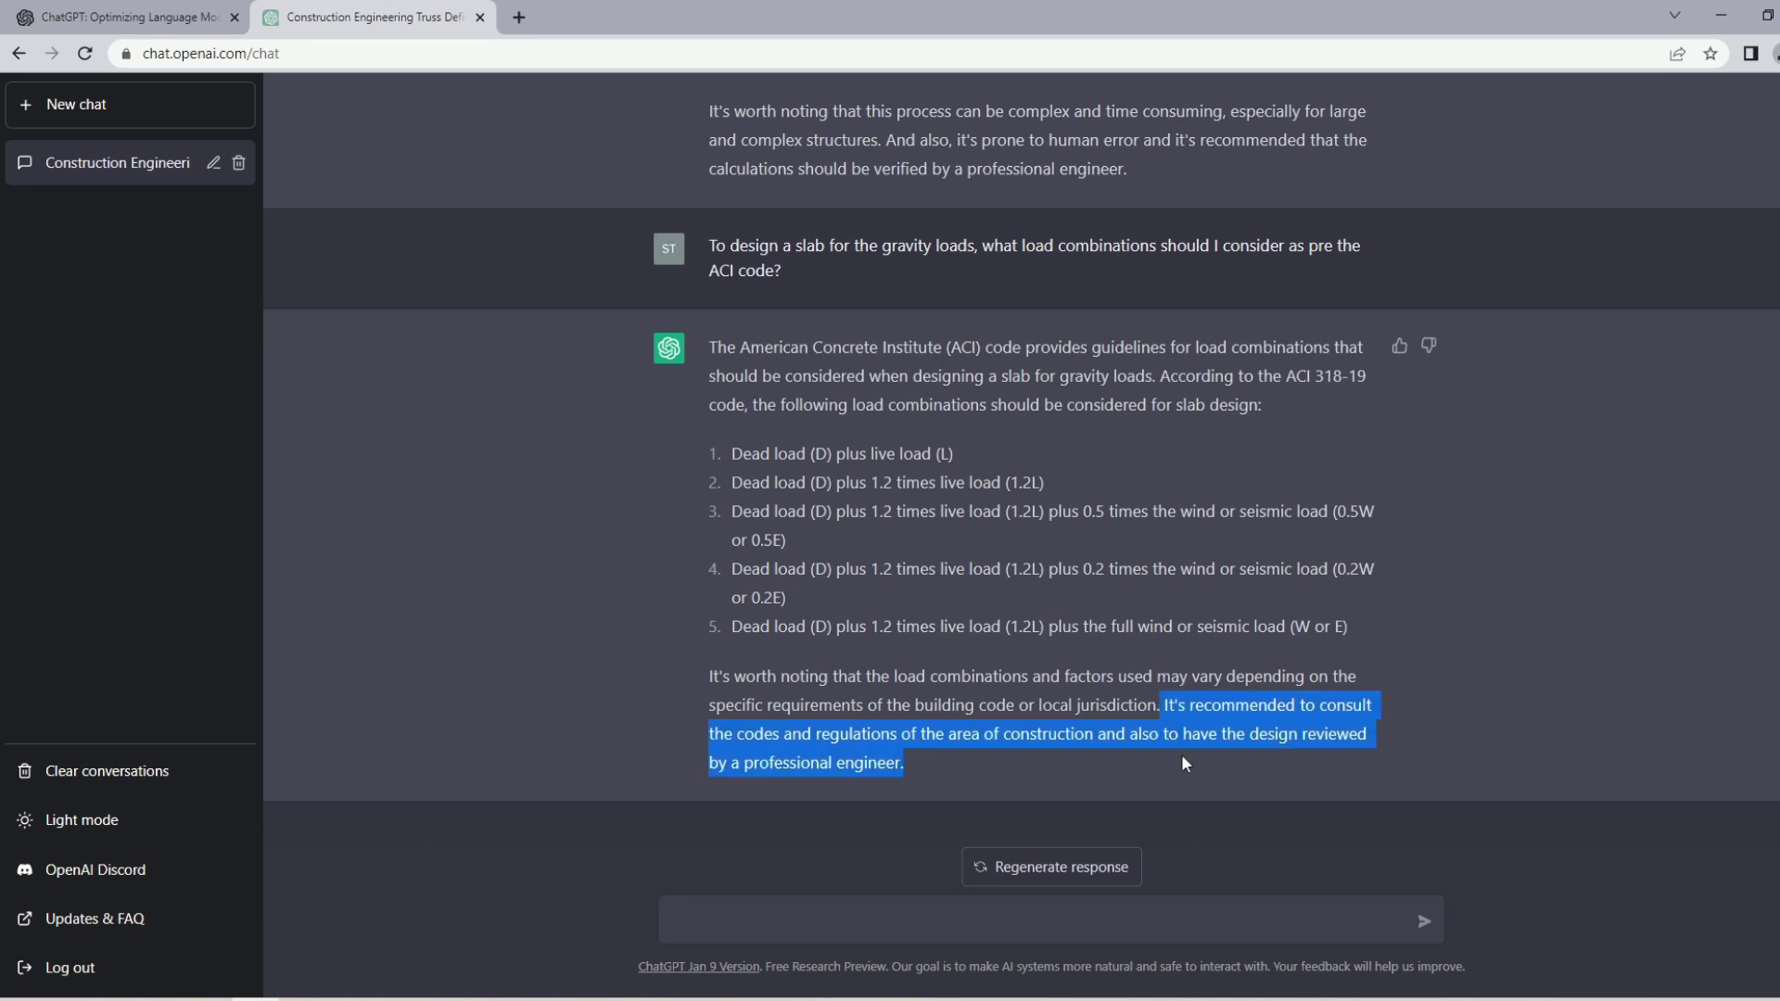
pyautogui.click(1038, 747)
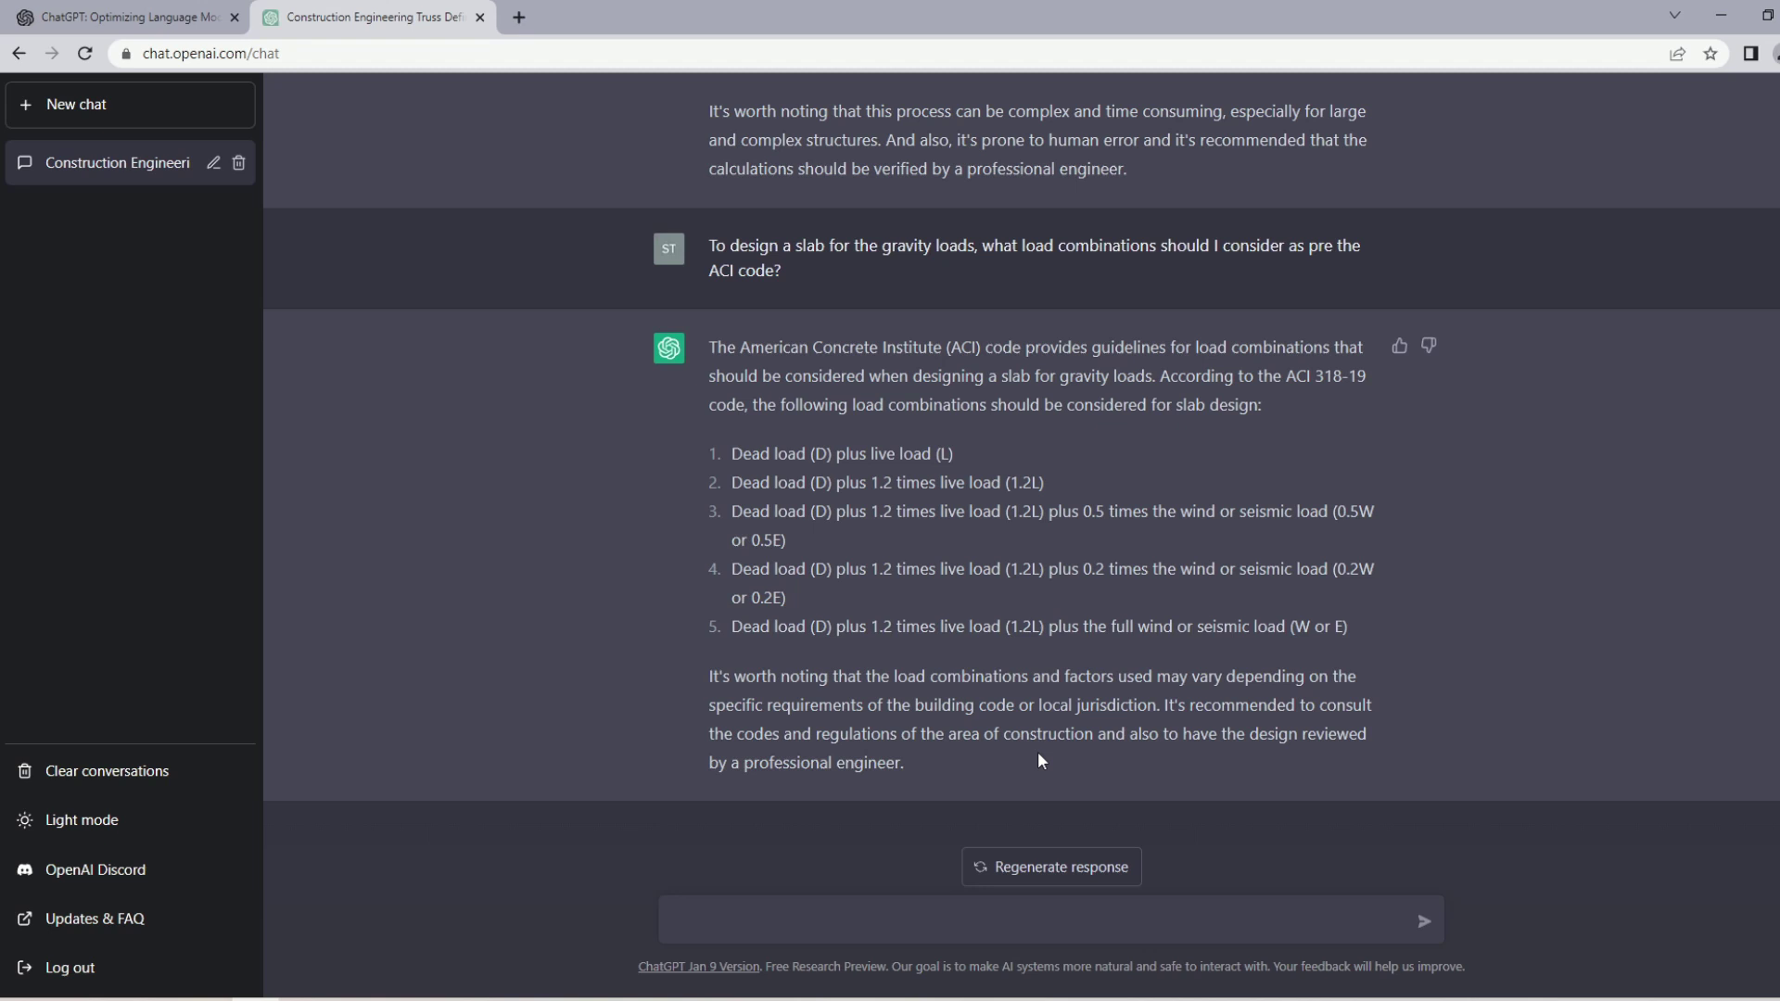
pyautogui.click(804, 922)
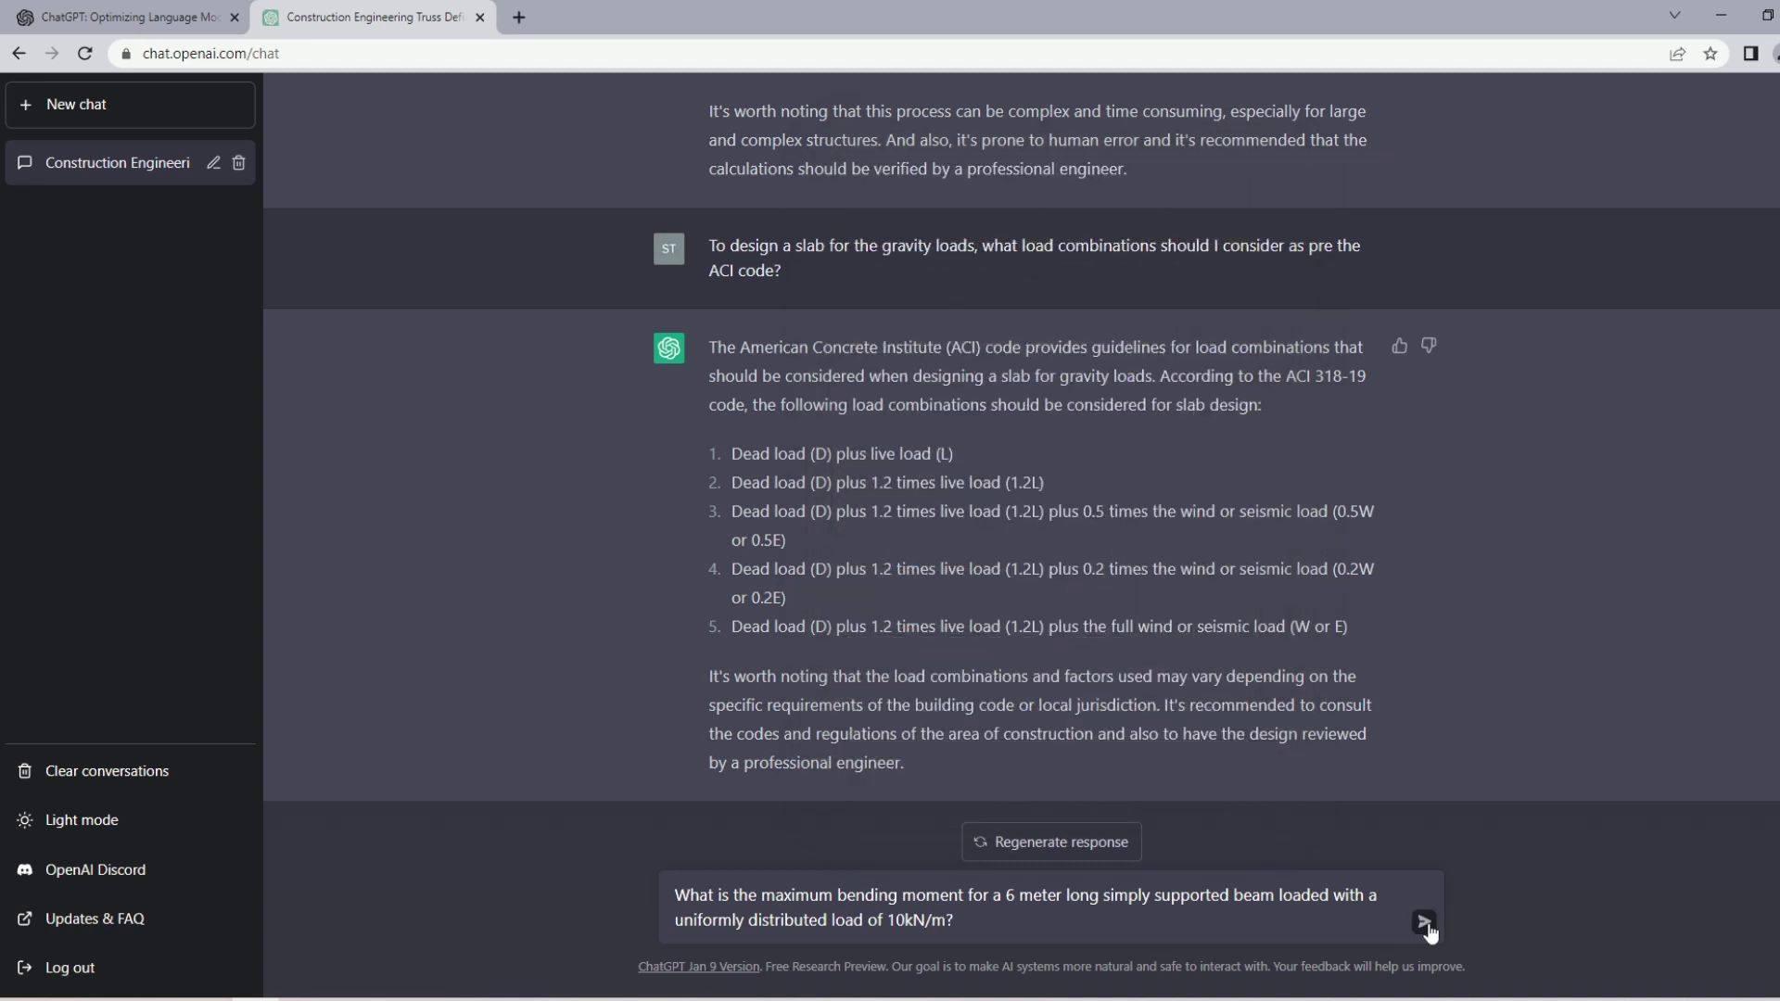
# Step: Send the question on the maximum moment of a 6 m beam under 10 kN/m
pyautogui.click(1424, 922)
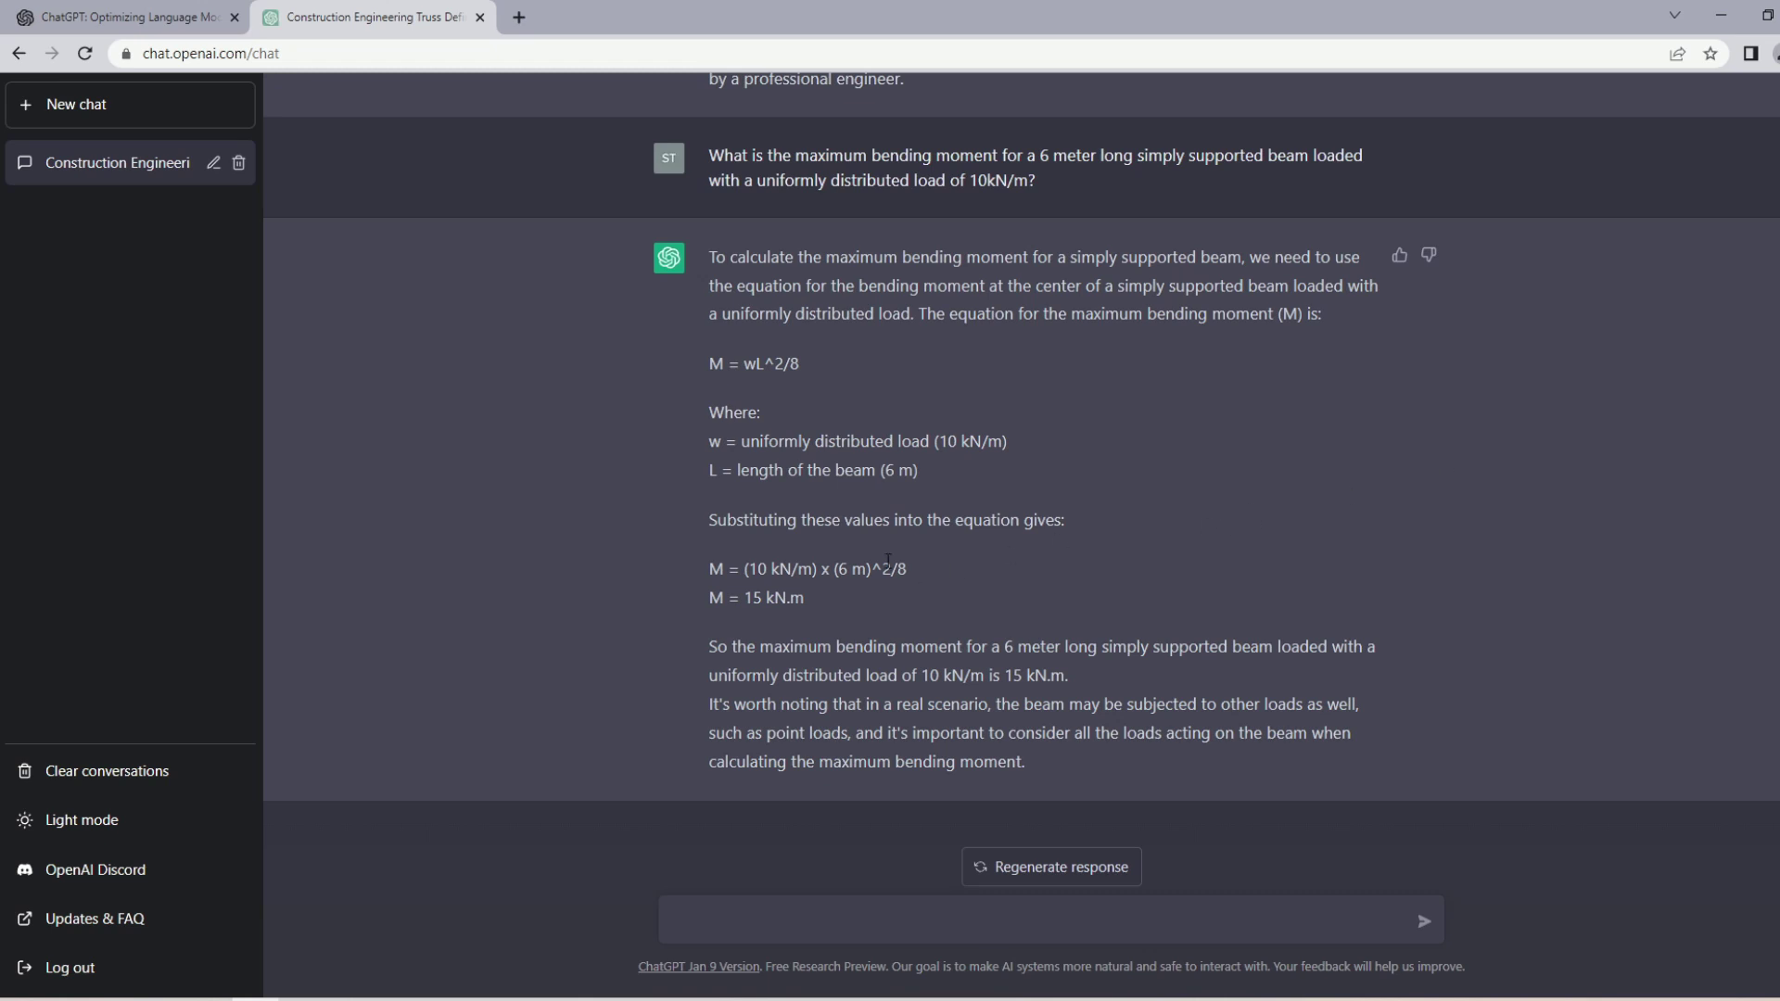
# Step: Highlight the substitution M = (10 kN/m) x (6 m)^2/8 and the 15 kN.m result
pyautogui.moveTo(925, 572); pyautogui.dragTo(708, 569)
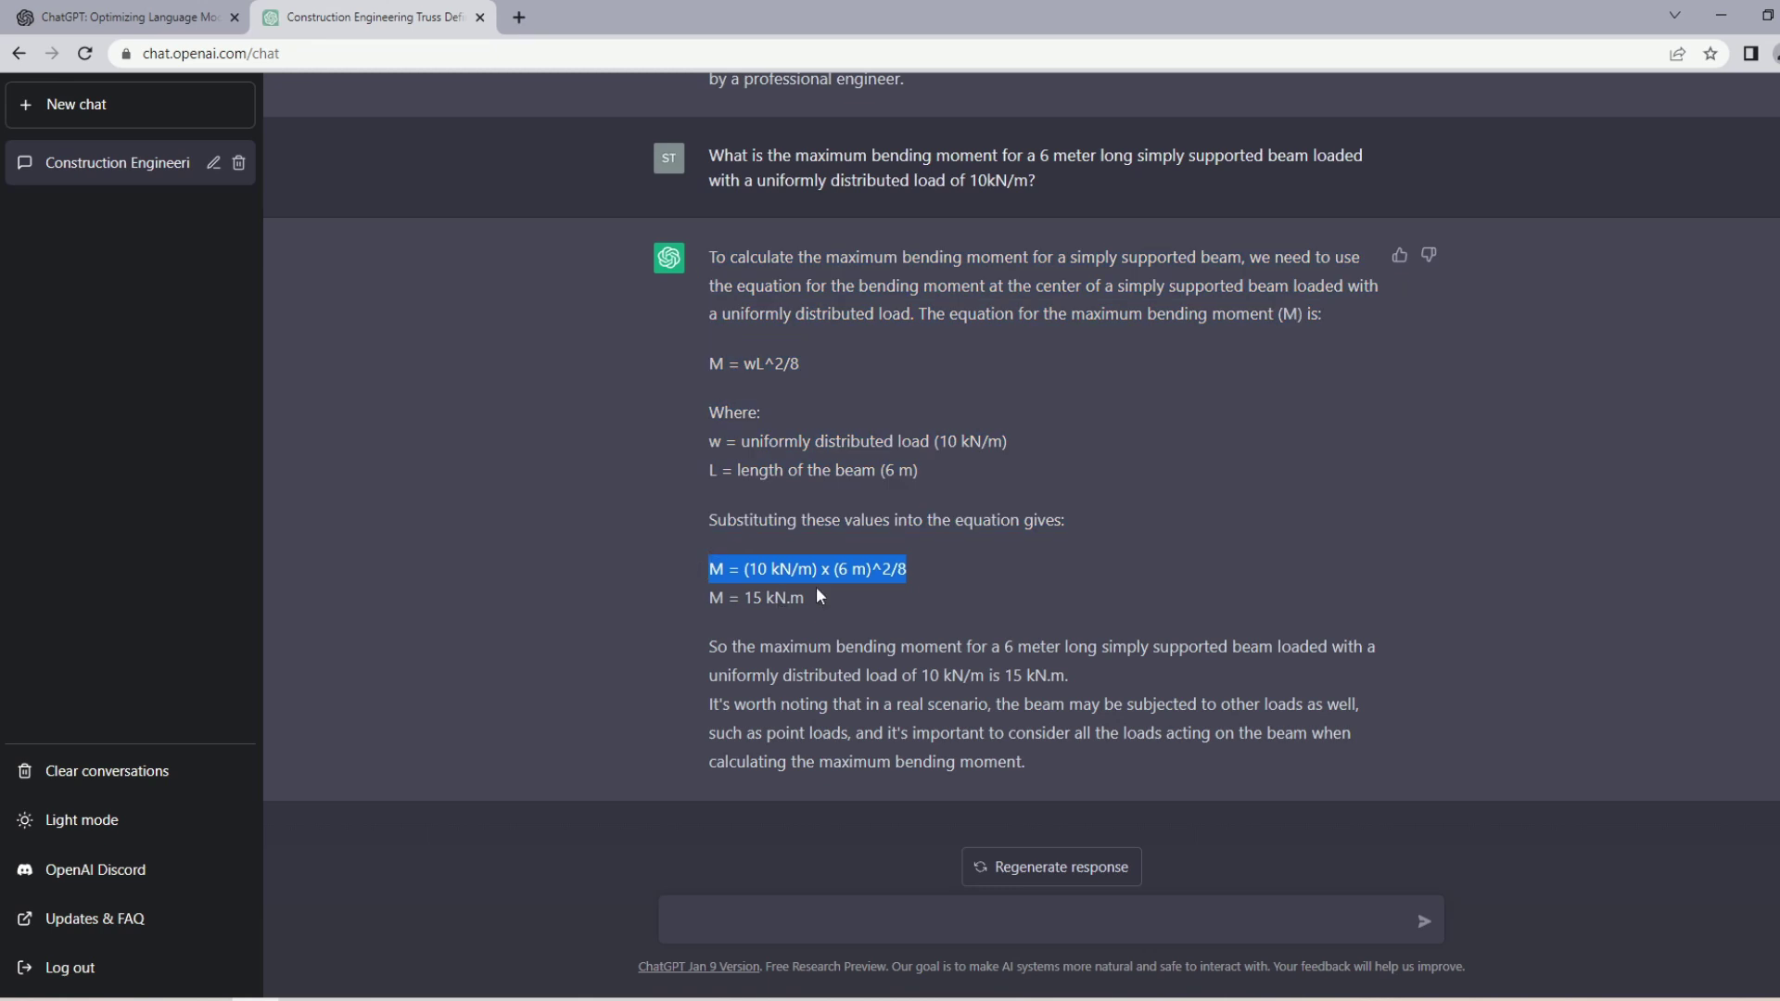
pyautogui.moveTo(804, 598); pyautogui.dragTo(710, 598)
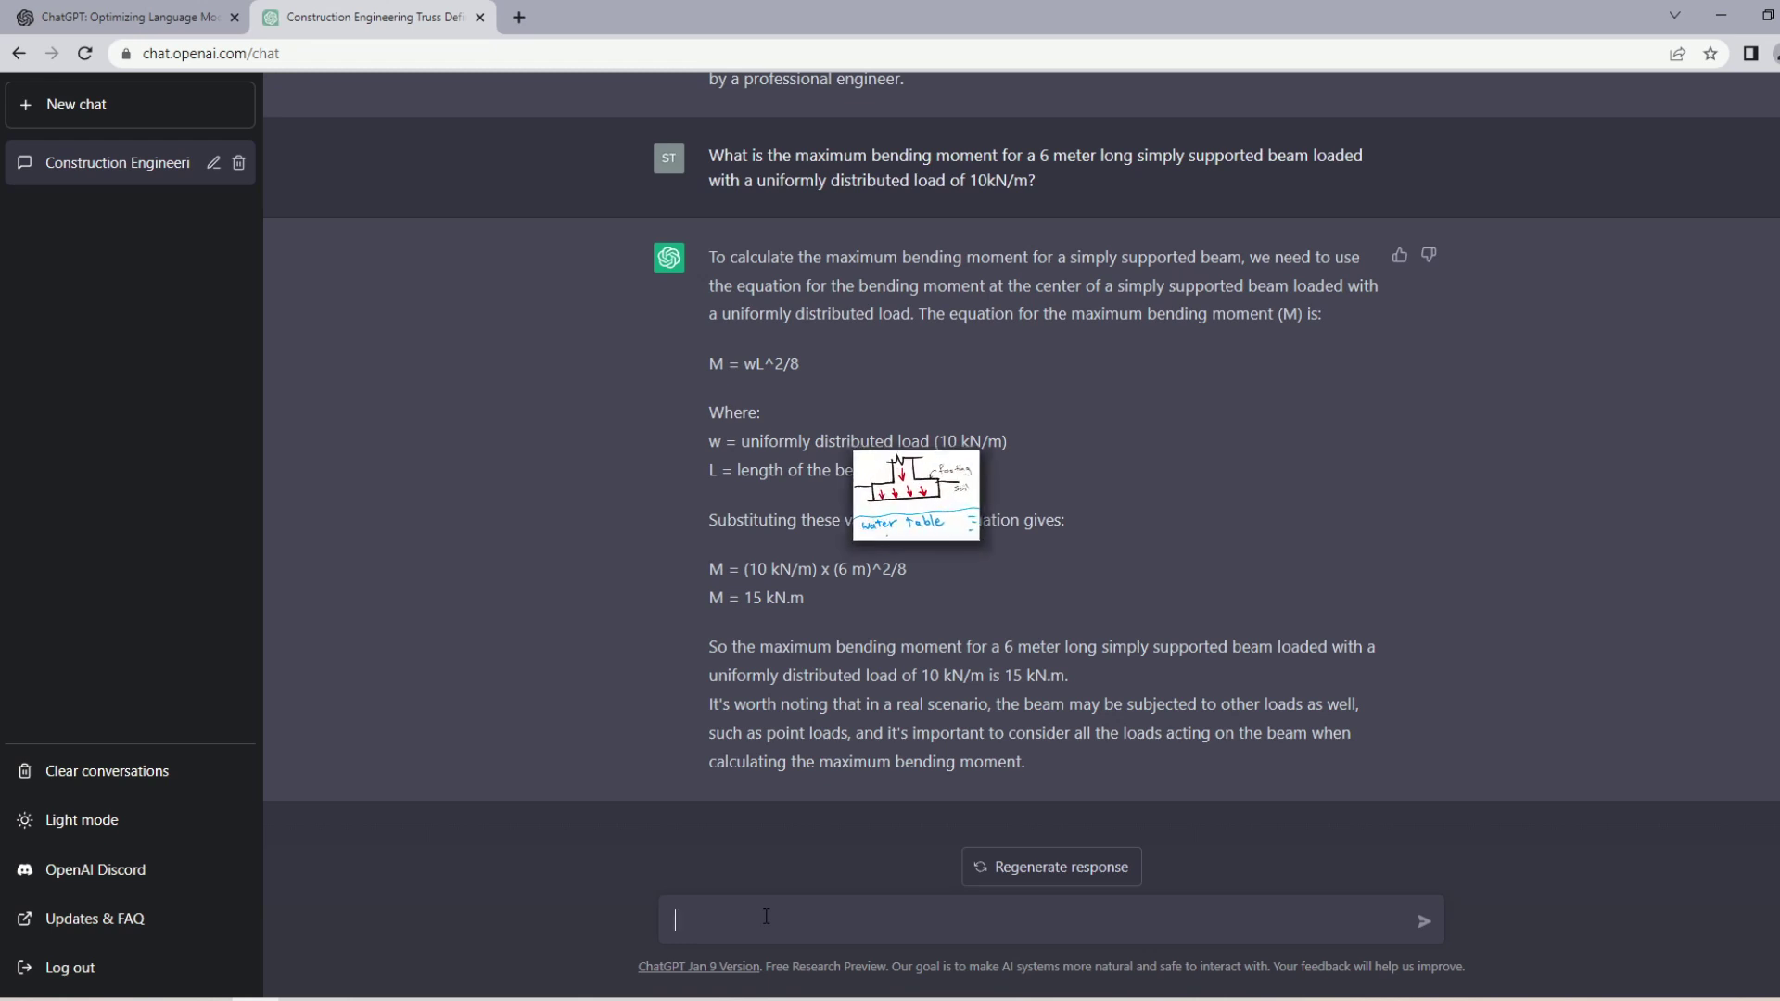
# Step: Ask ChatGPT for a sample calculation designing a single footing for 1000kN
pyautogui.write('Provie')
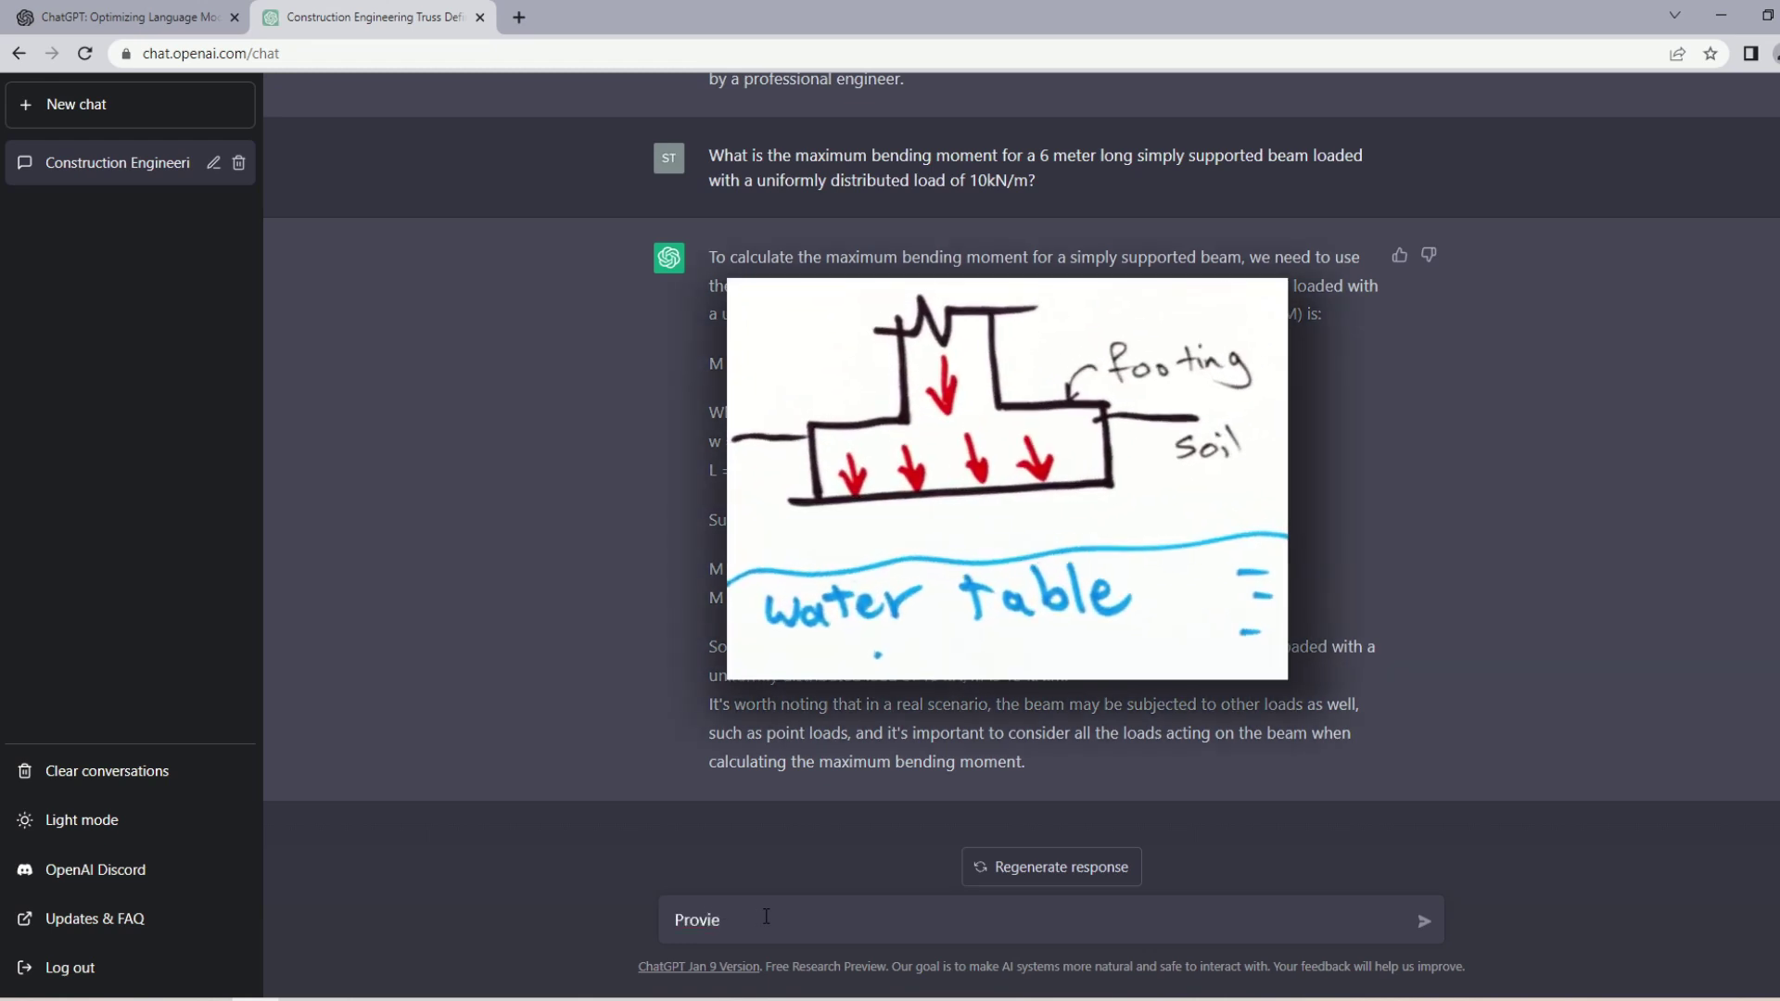
pyautogui.press('BackSpace')
pyautogui.press('BackSpace')
pyautogui.write('de me wi')
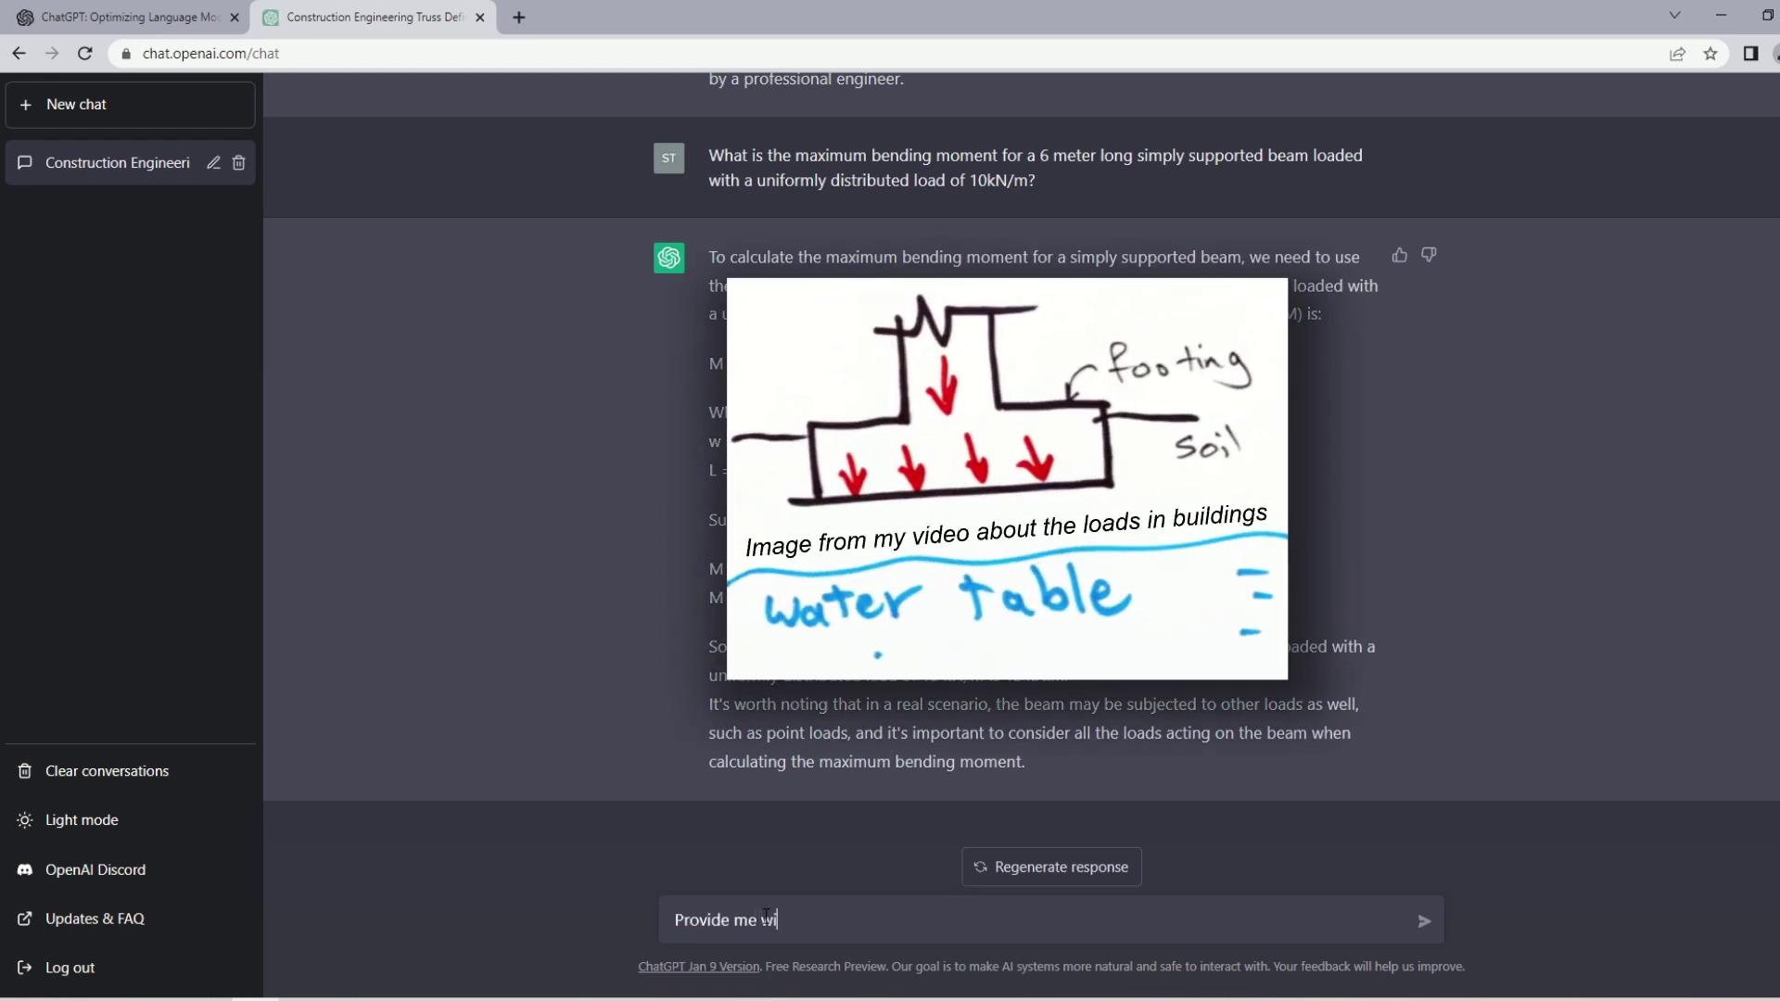
pyautogui.write('th a sample calculation to des')
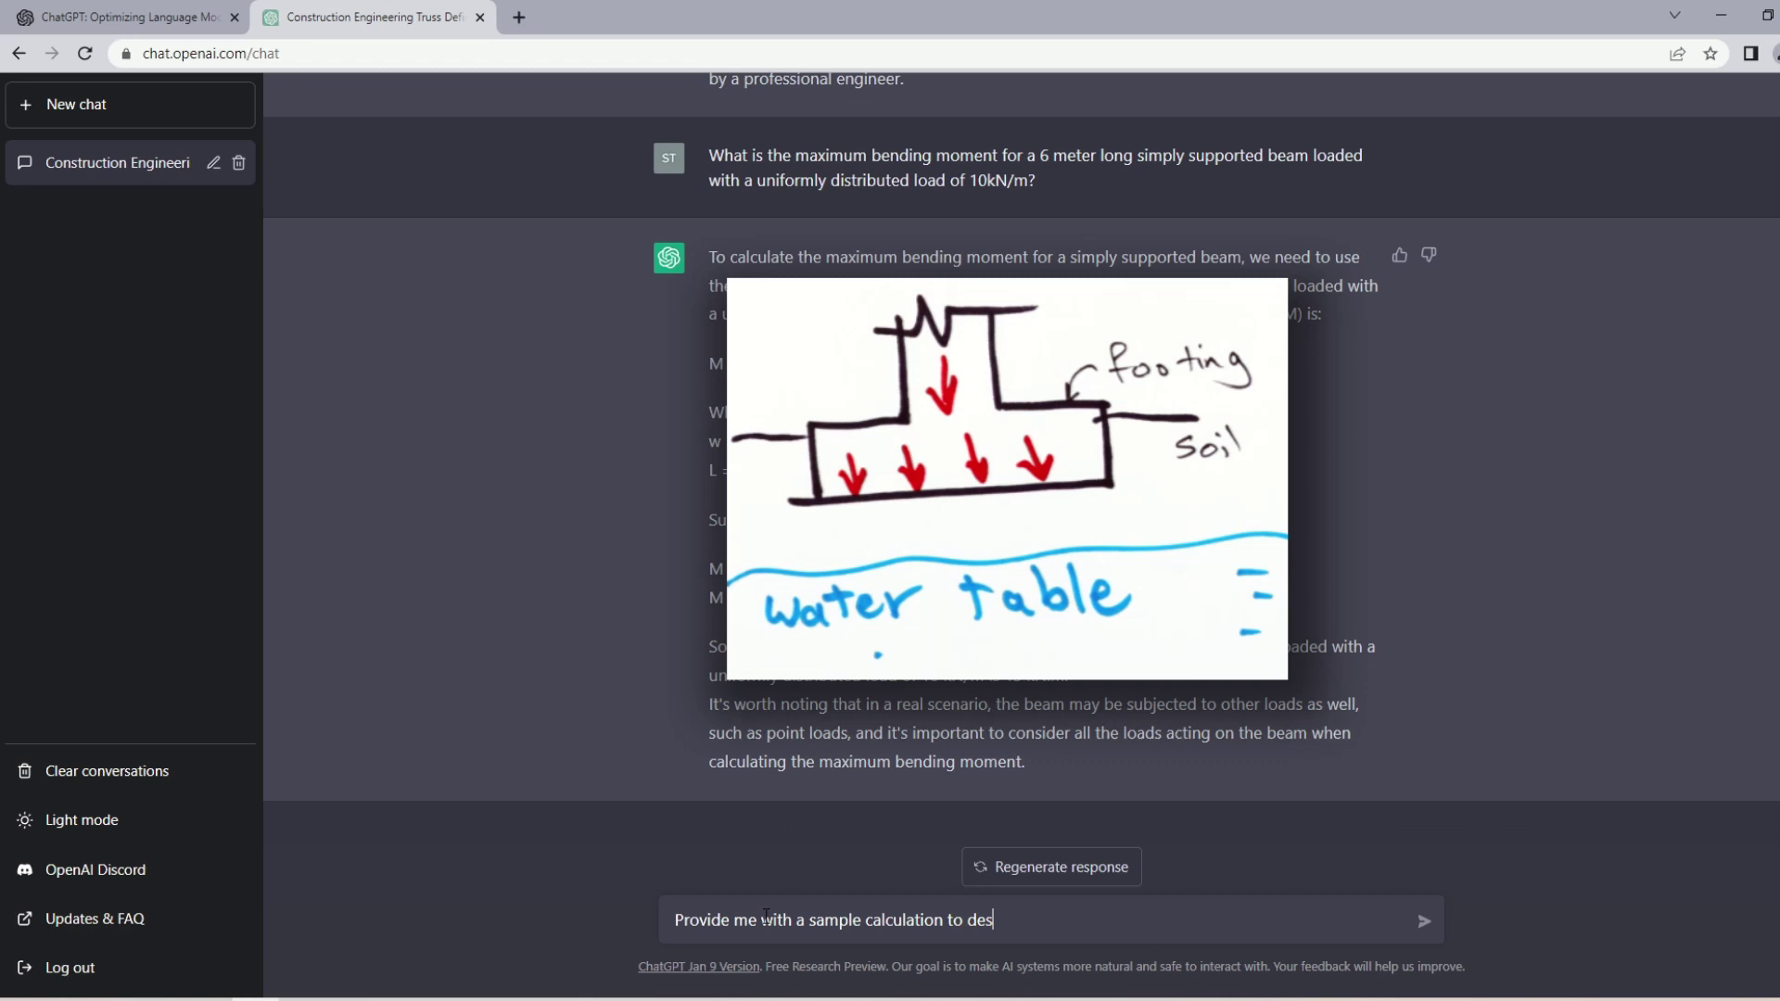
pyautogui.write('ign a single footing for 1000kN?')
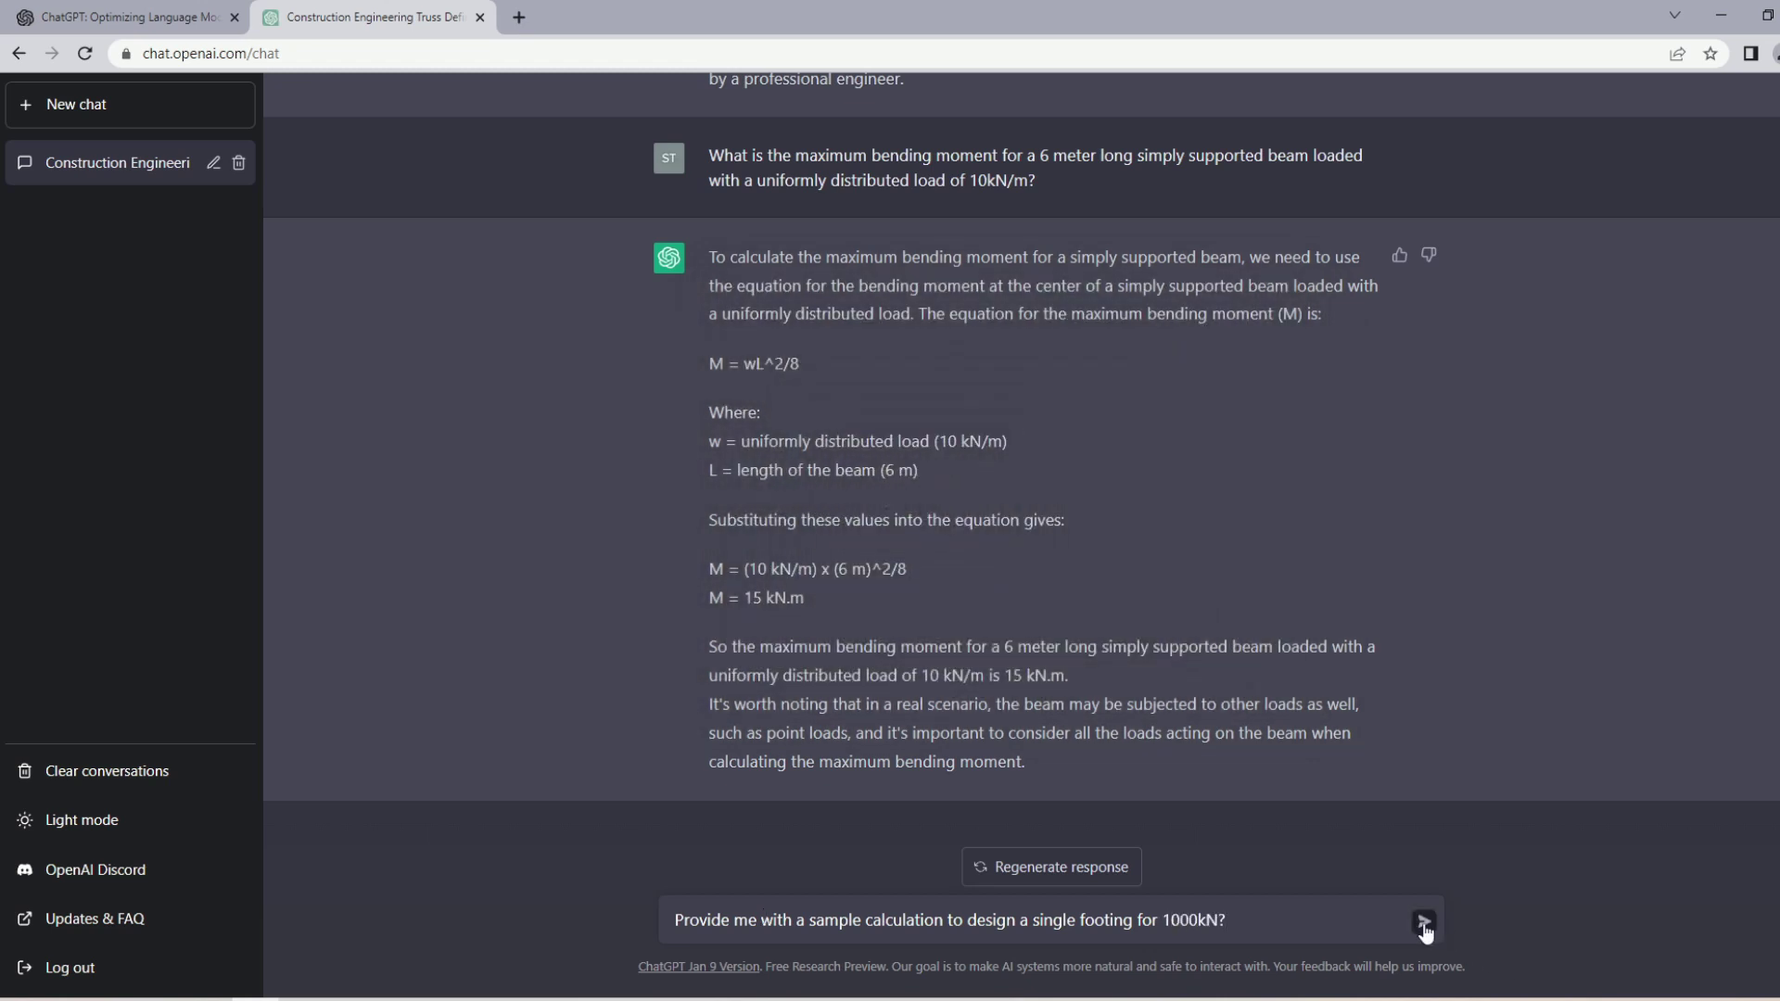
pyautogui.click(1422, 922)
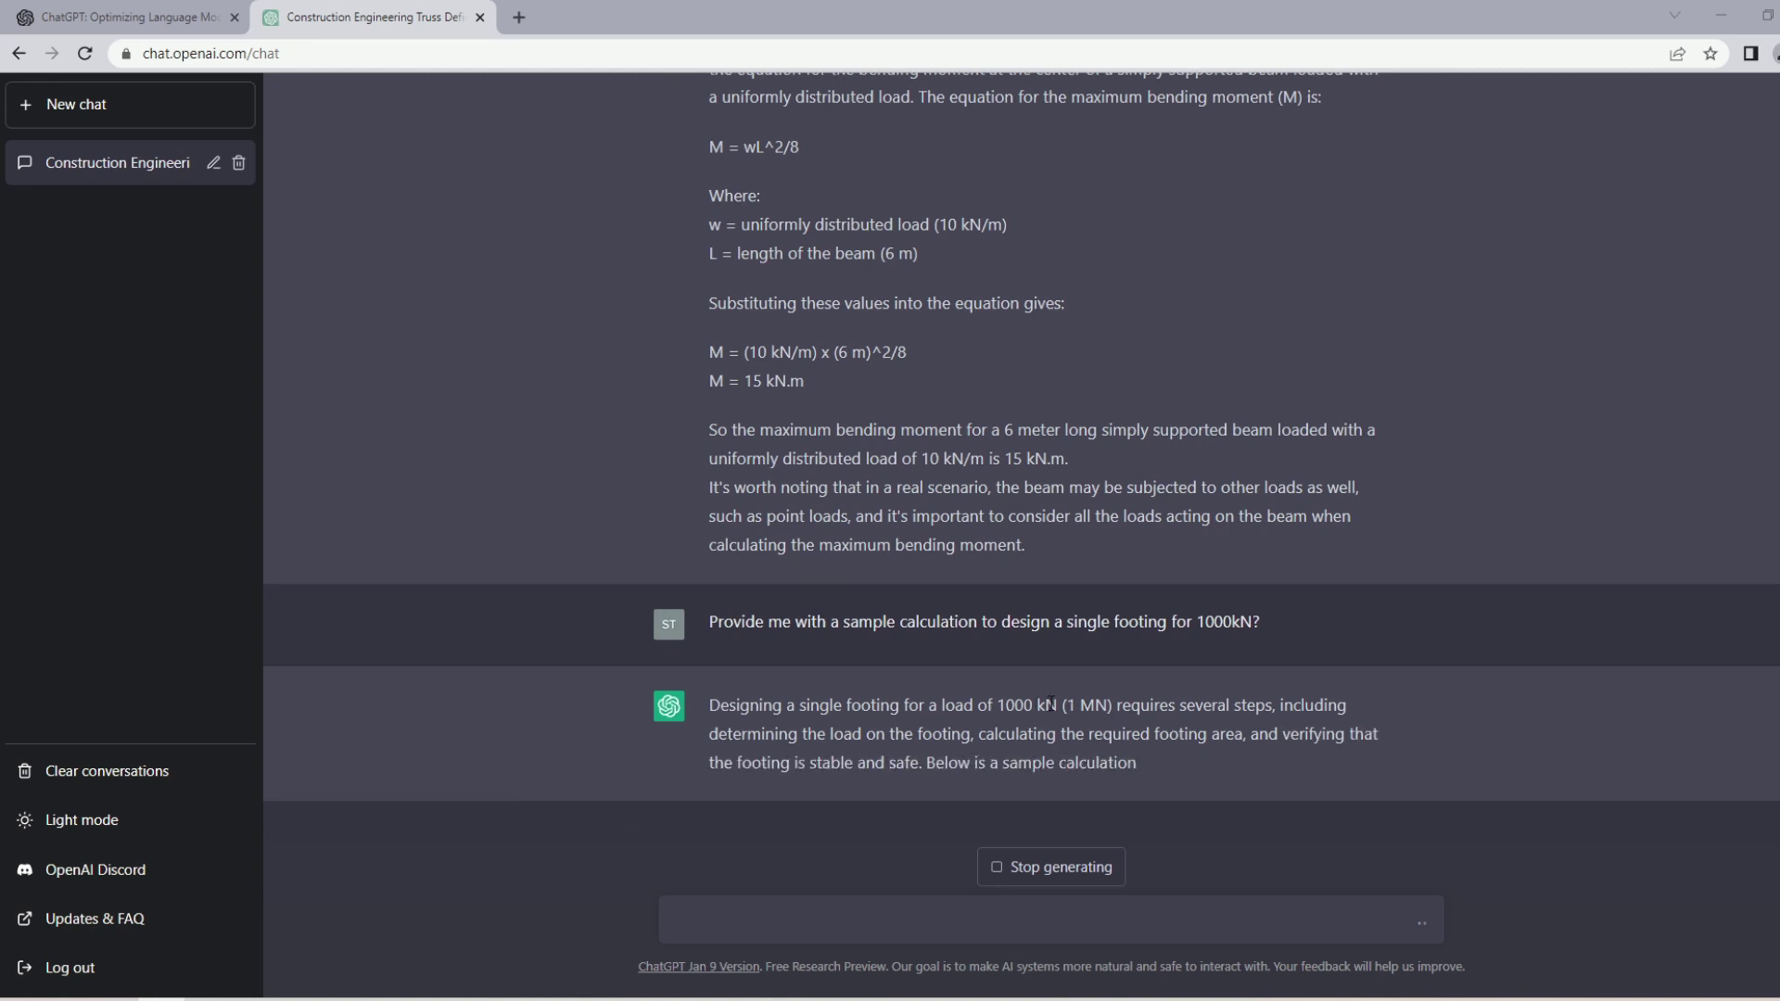
pyautogui.moveTo(709, 705); pyautogui.dragTo(964, 706)
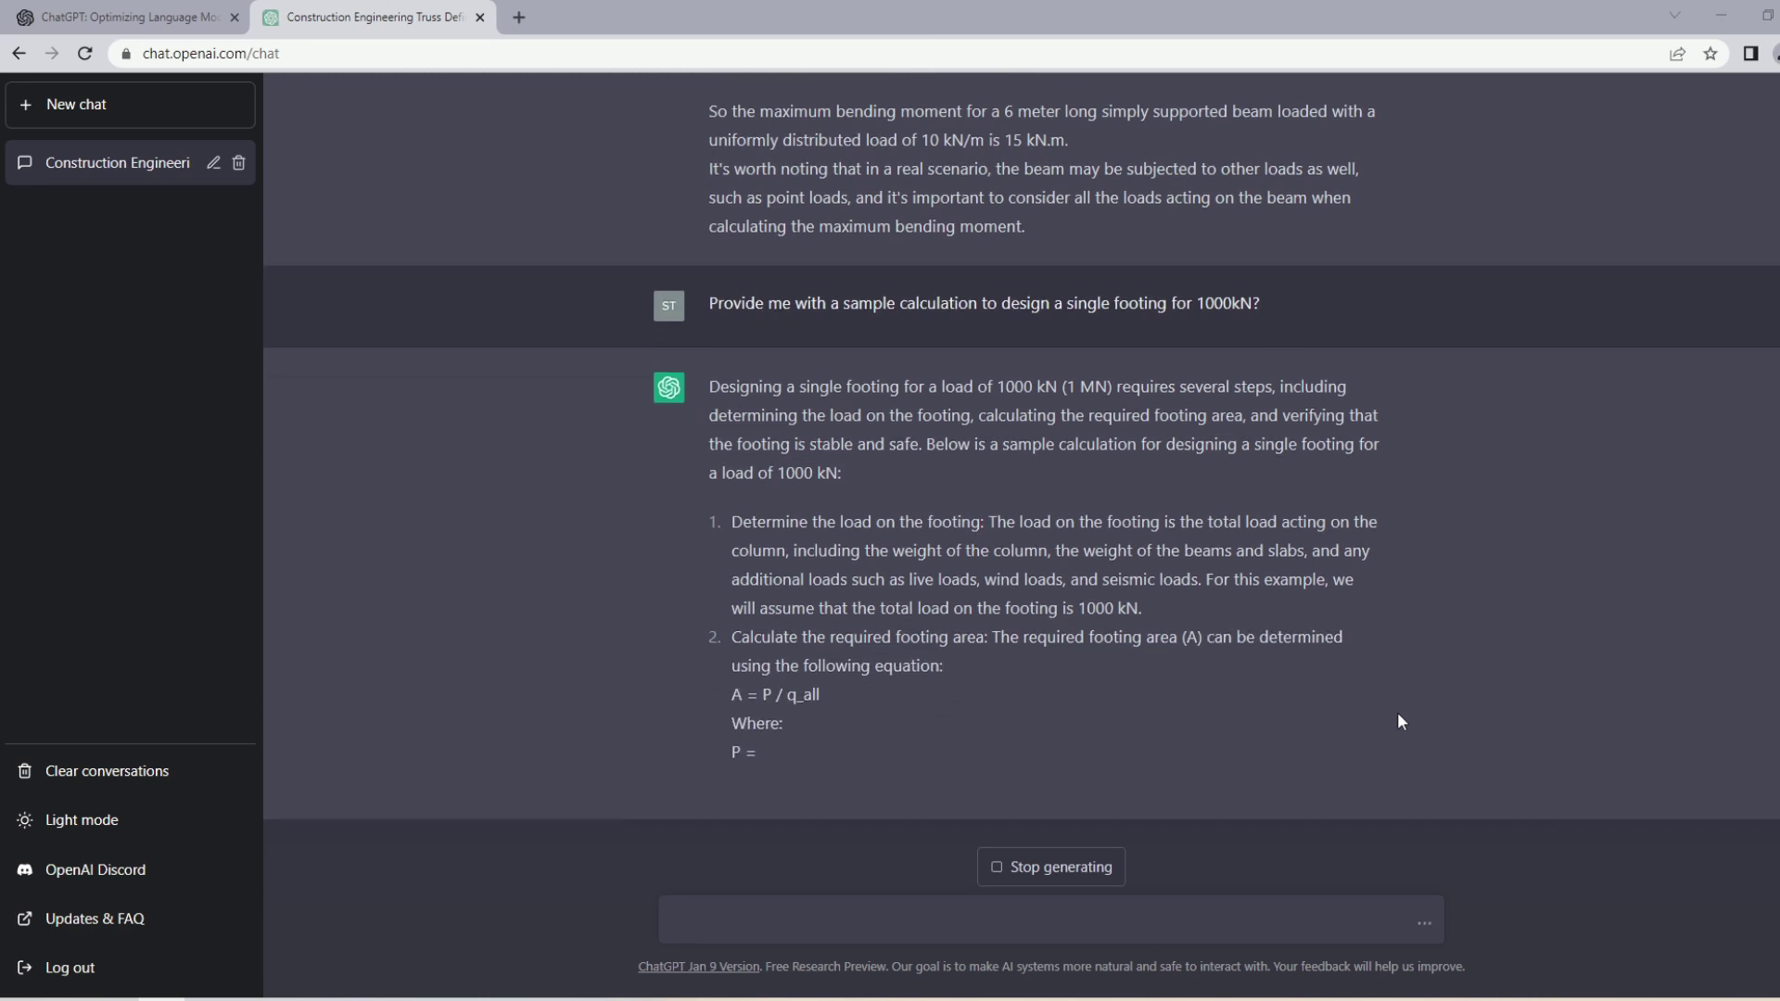
pyautogui.moveTo(1150, 559); pyautogui.dragTo(1080, 559)
pyautogui.click(1073, 554)
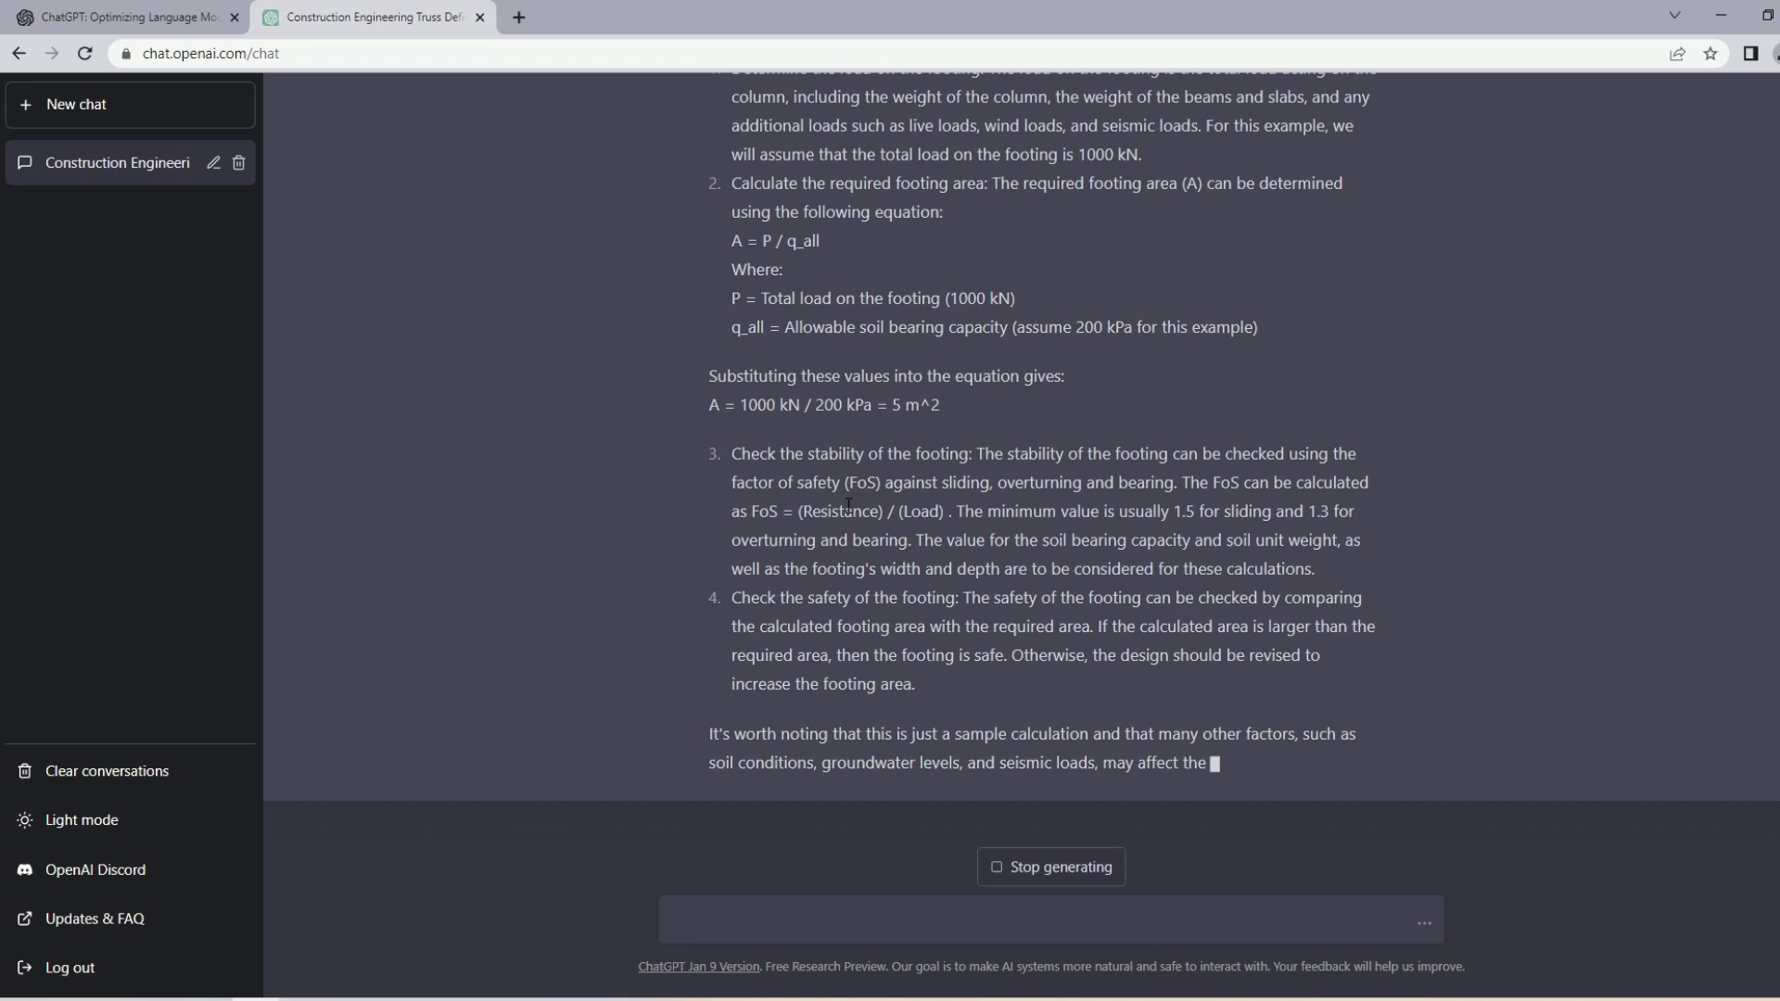
pyautogui.scroll(2, 1156, 463)
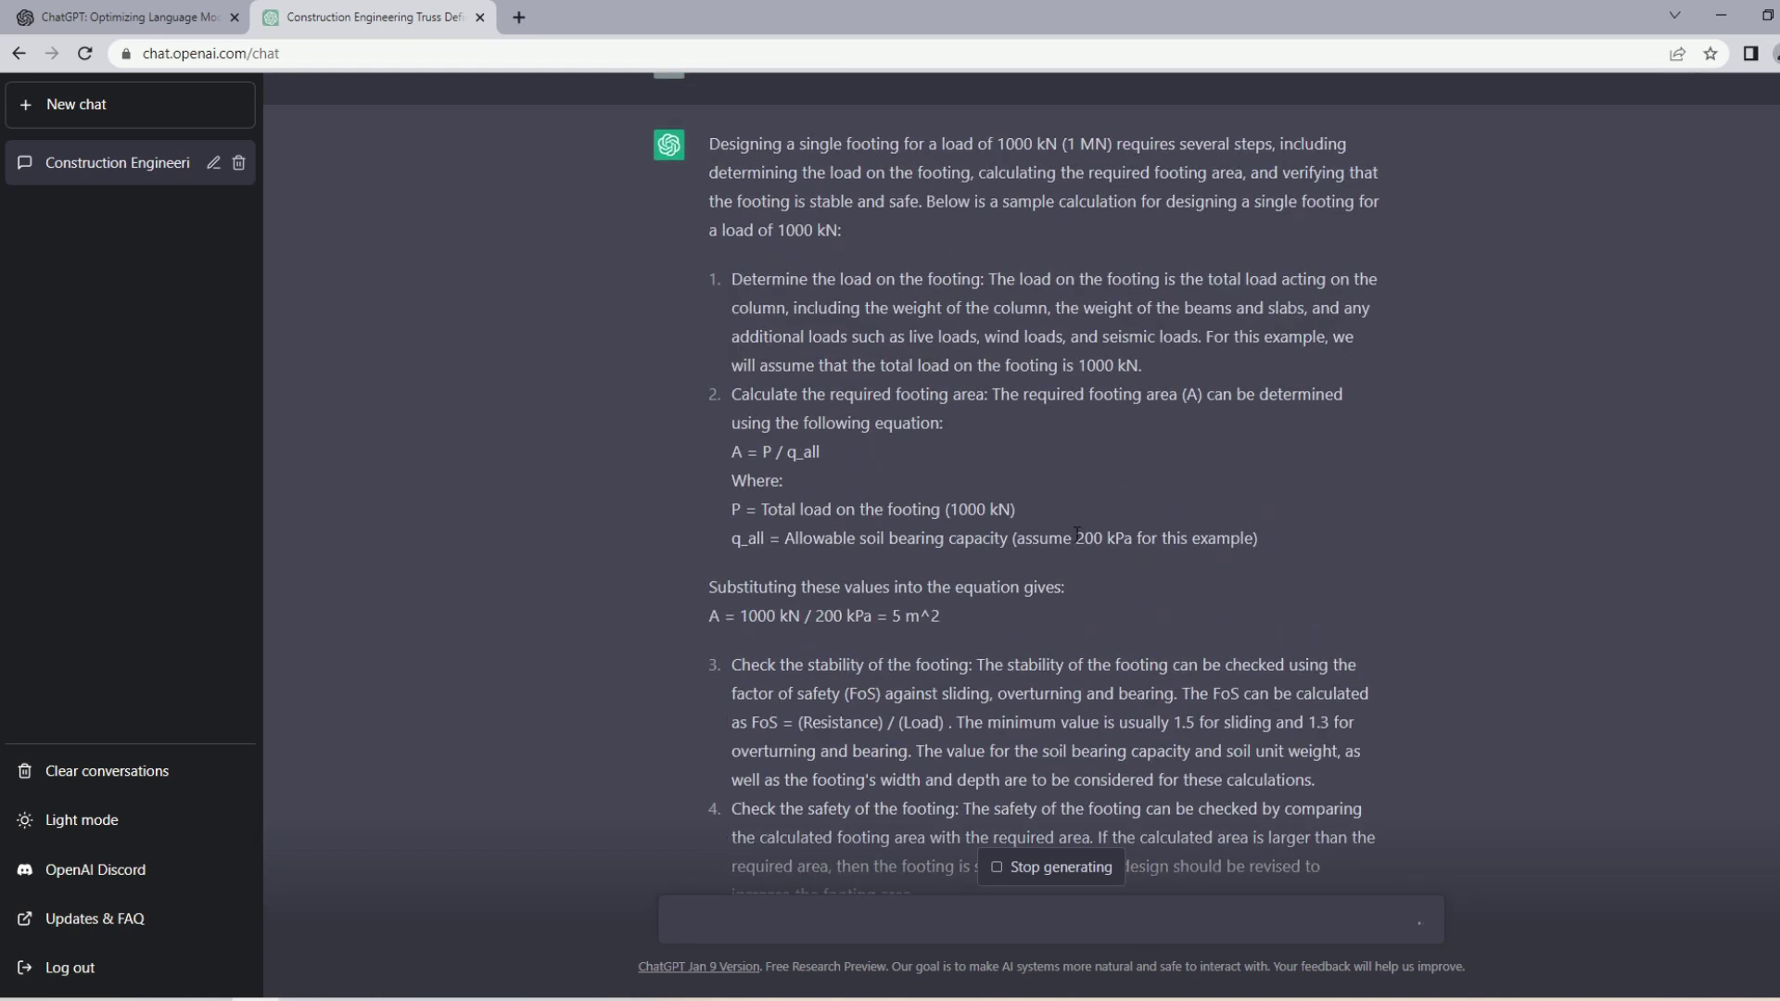
pyautogui.moveTo(942, 616); pyautogui.dragTo(888, 616)
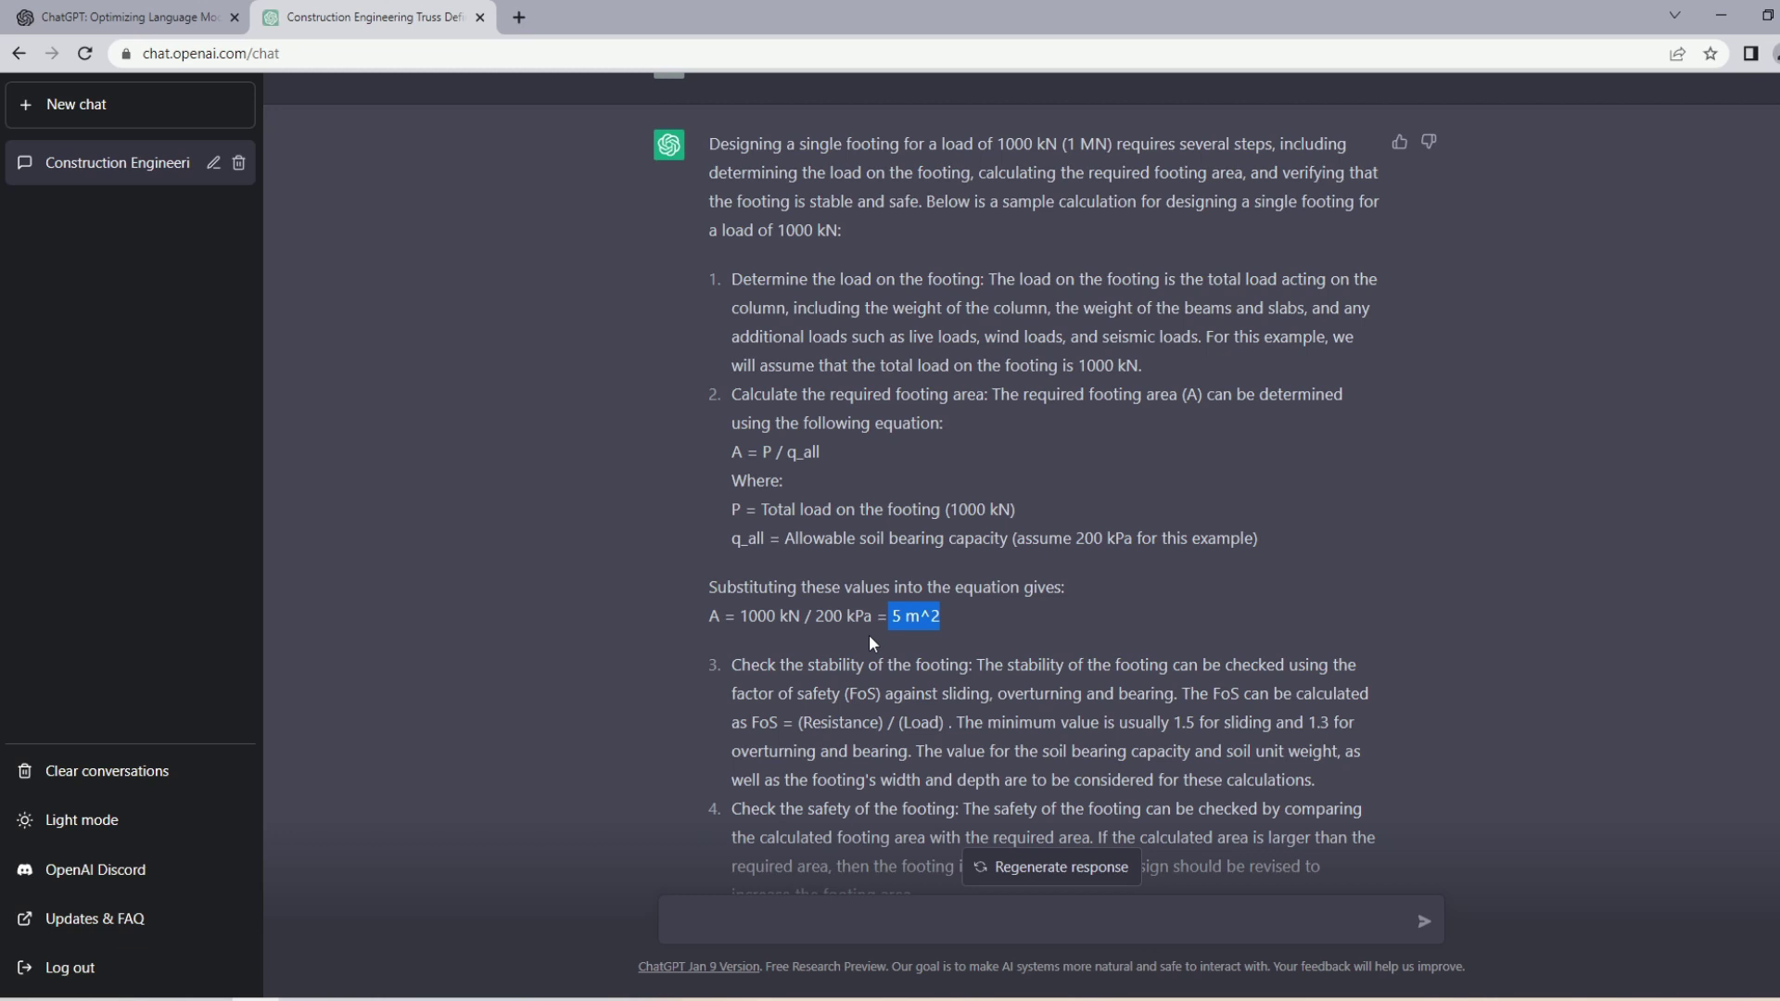
pyautogui.scroll(-3, 870, 634)
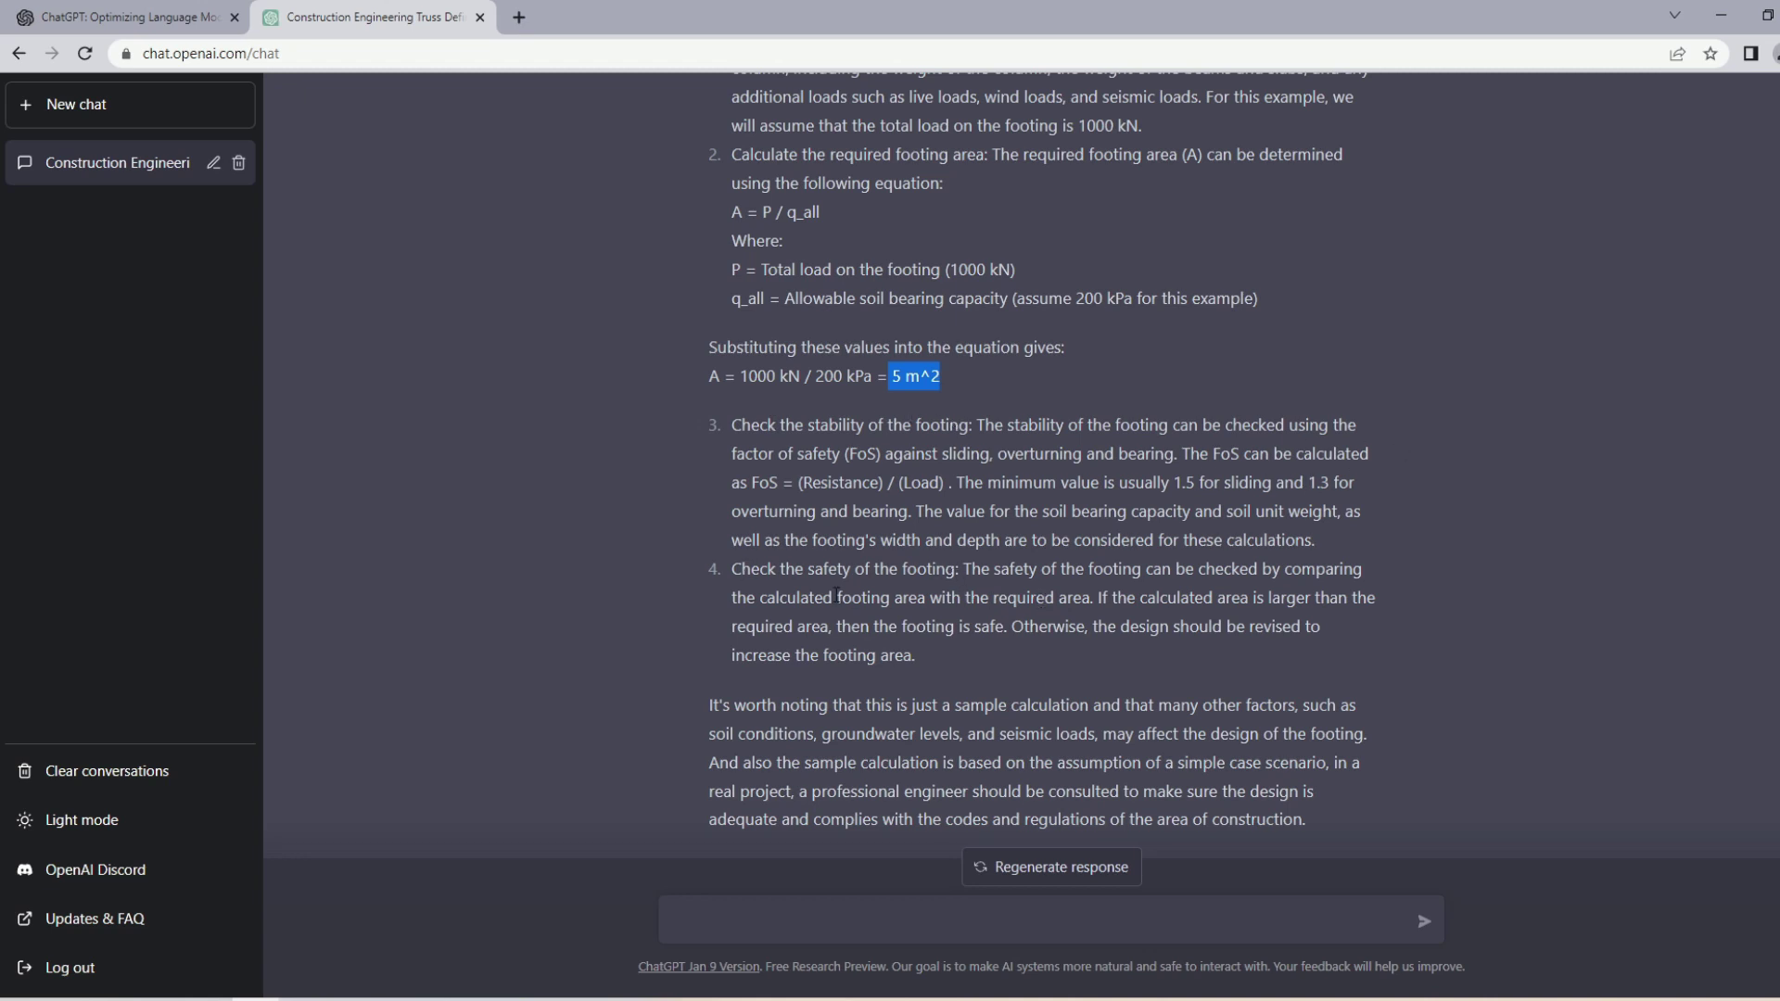
pyautogui.moveTo(861, 598); pyautogui.dragTo(1292, 641)
pyautogui.scroll(-1, 1140, 561)
pyautogui.scroll(3, 1154, 570)
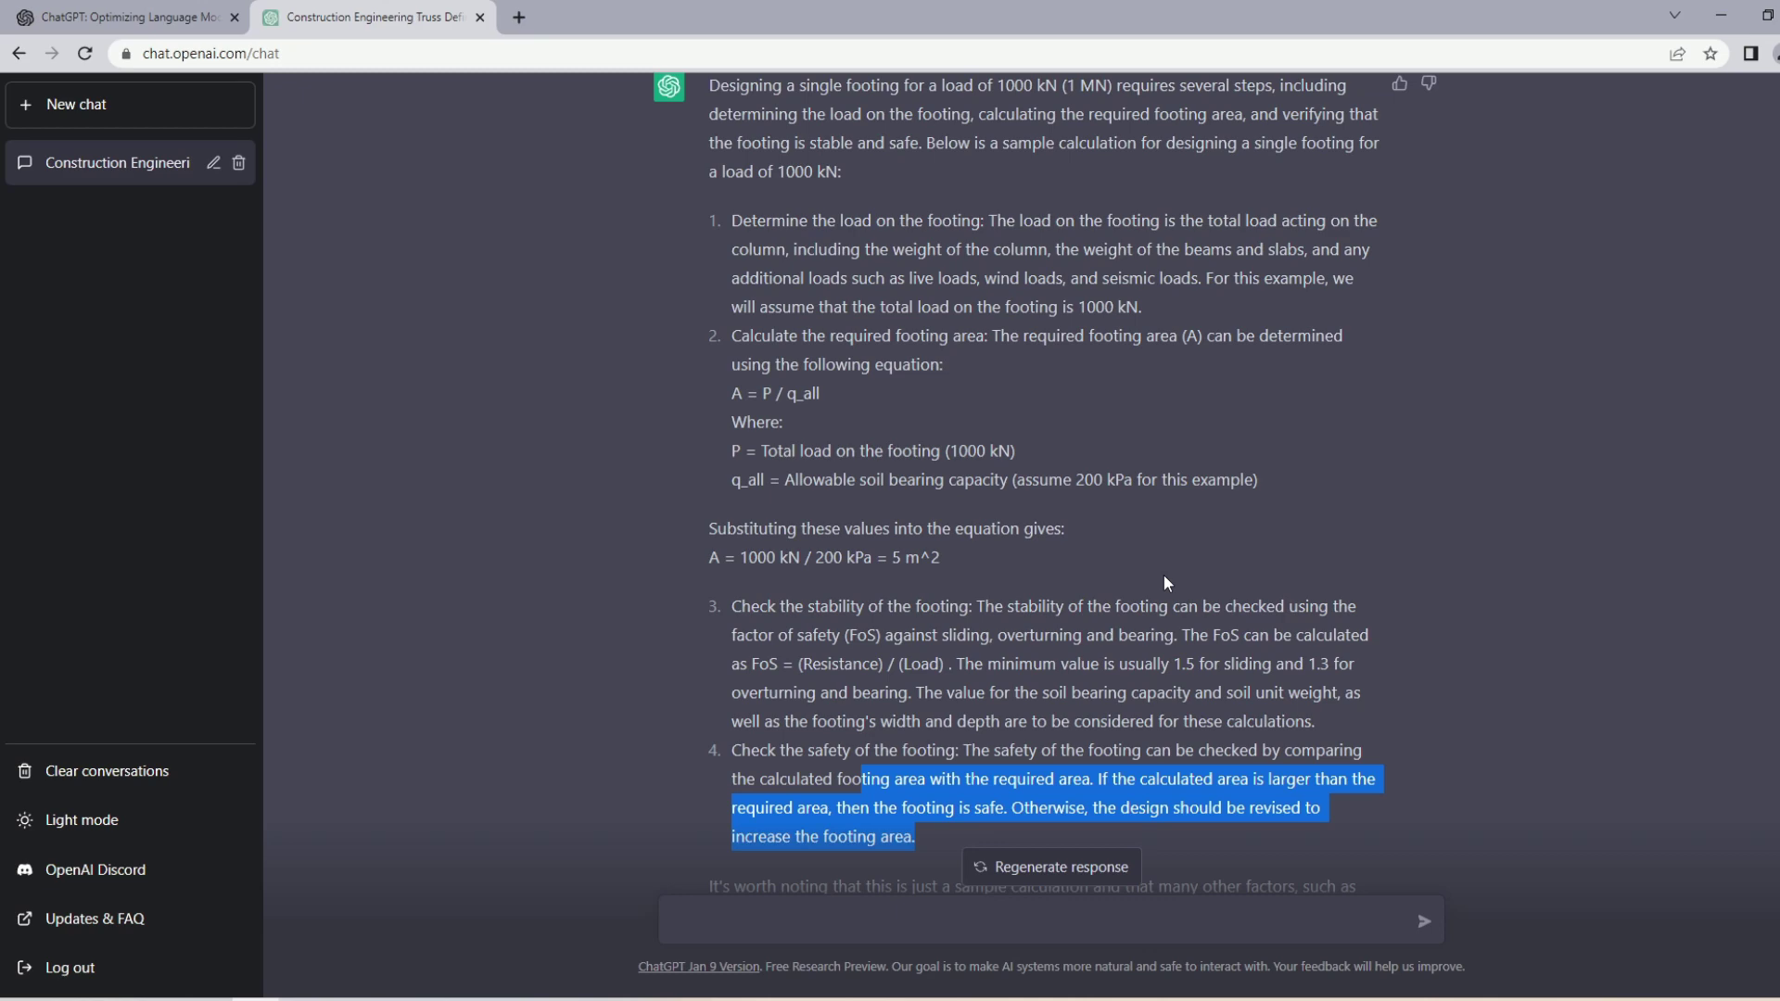
pyautogui.scroll(5, 1166, 582)
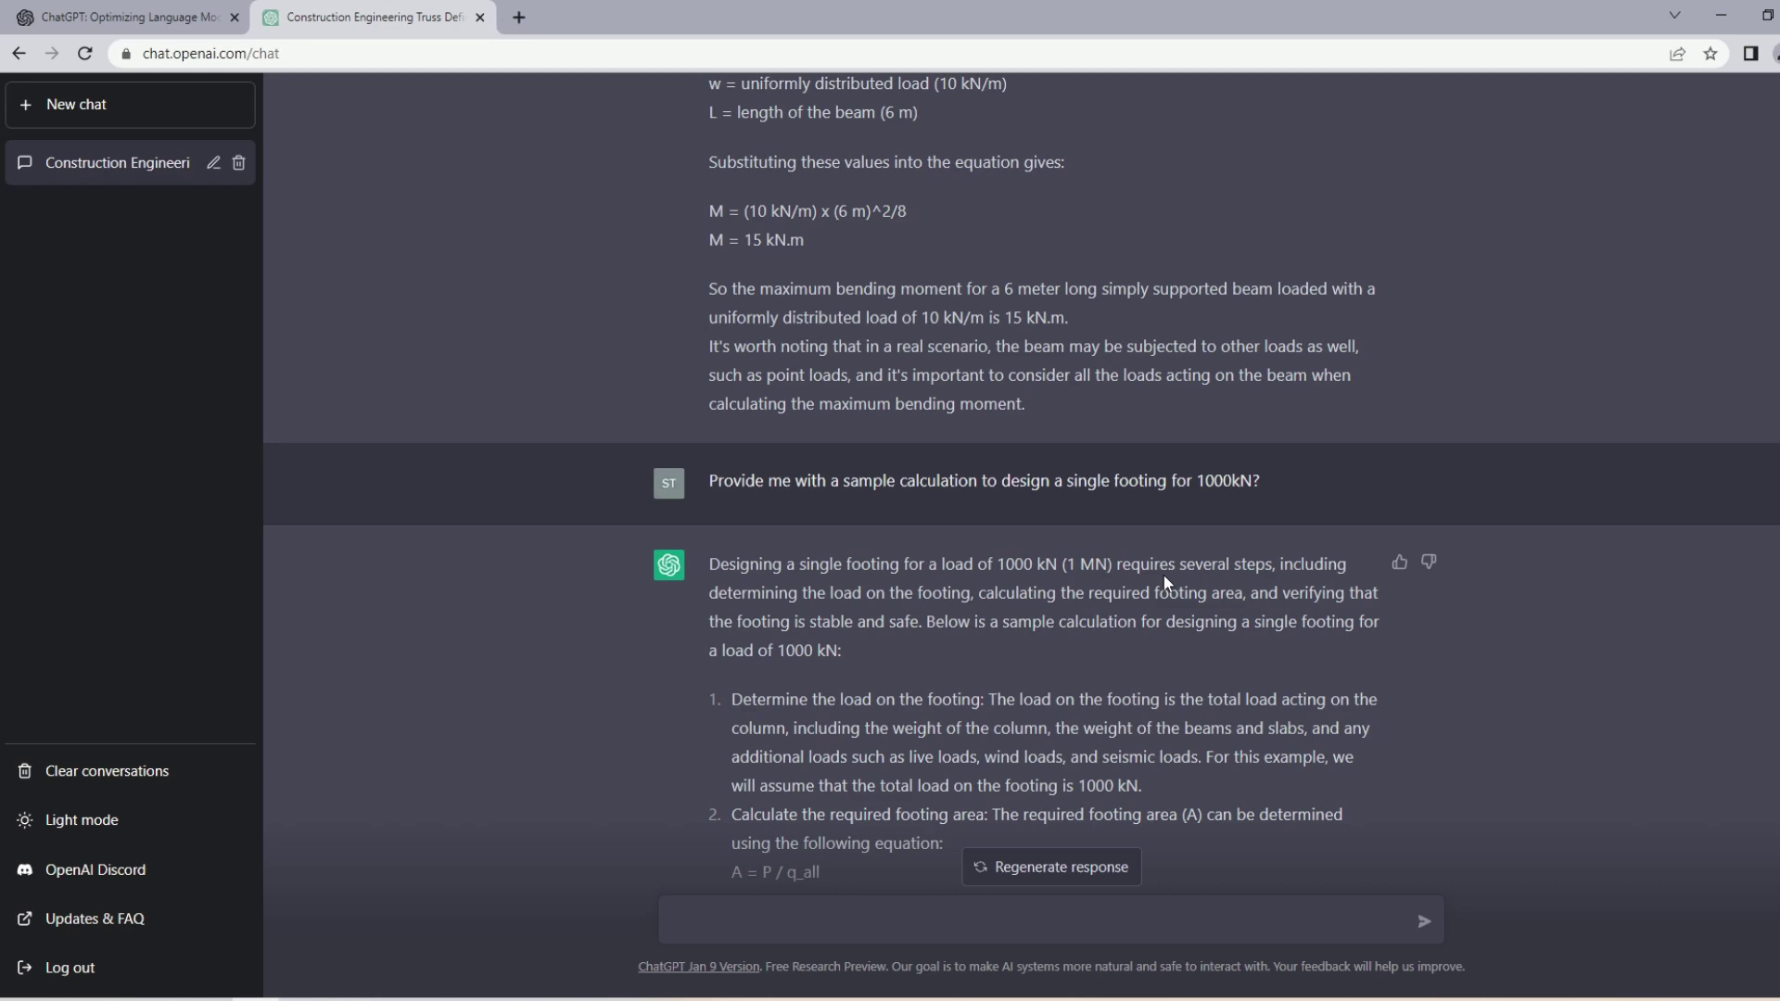
pyautogui.scroll(-5, 1165, 581)
pyautogui.moveTo(862, 779); pyautogui.dragTo(915, 836)
pyautogui.click(927, 477)
pyautogui.scroll(-3, 922, 631)
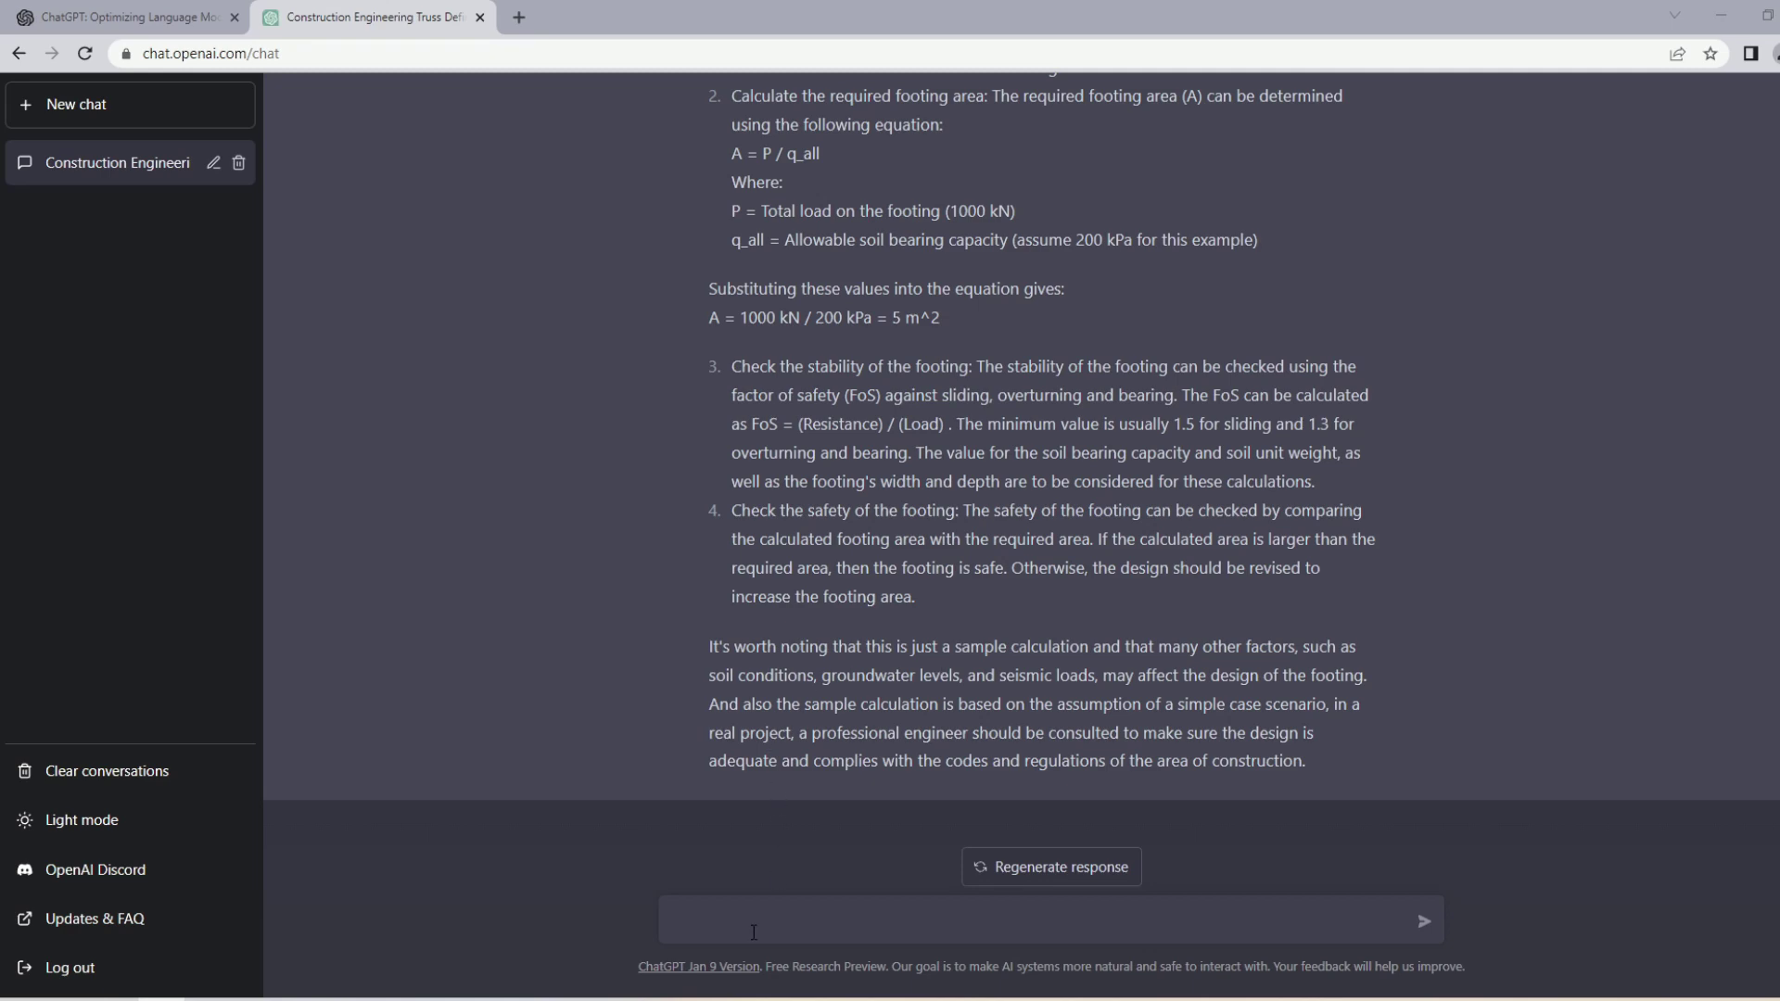
pyautogui.scroll(3, 878, 668)
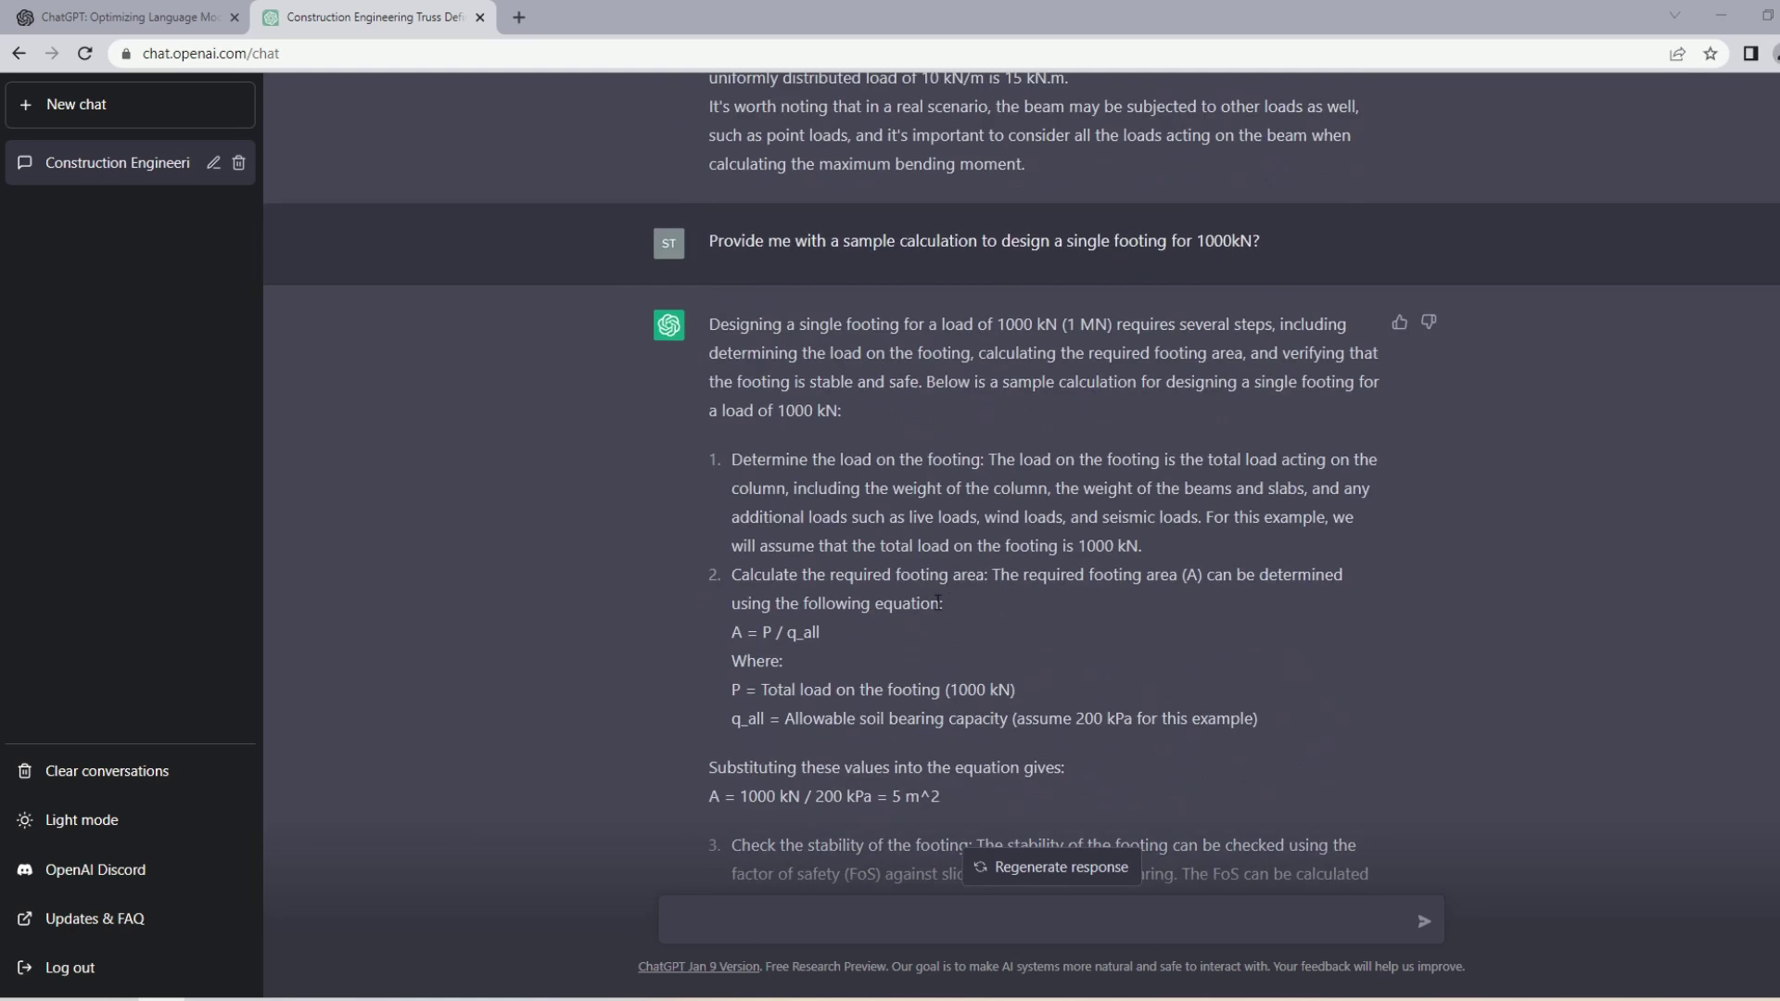
pyautogui.scroll(-5, 925, 610)
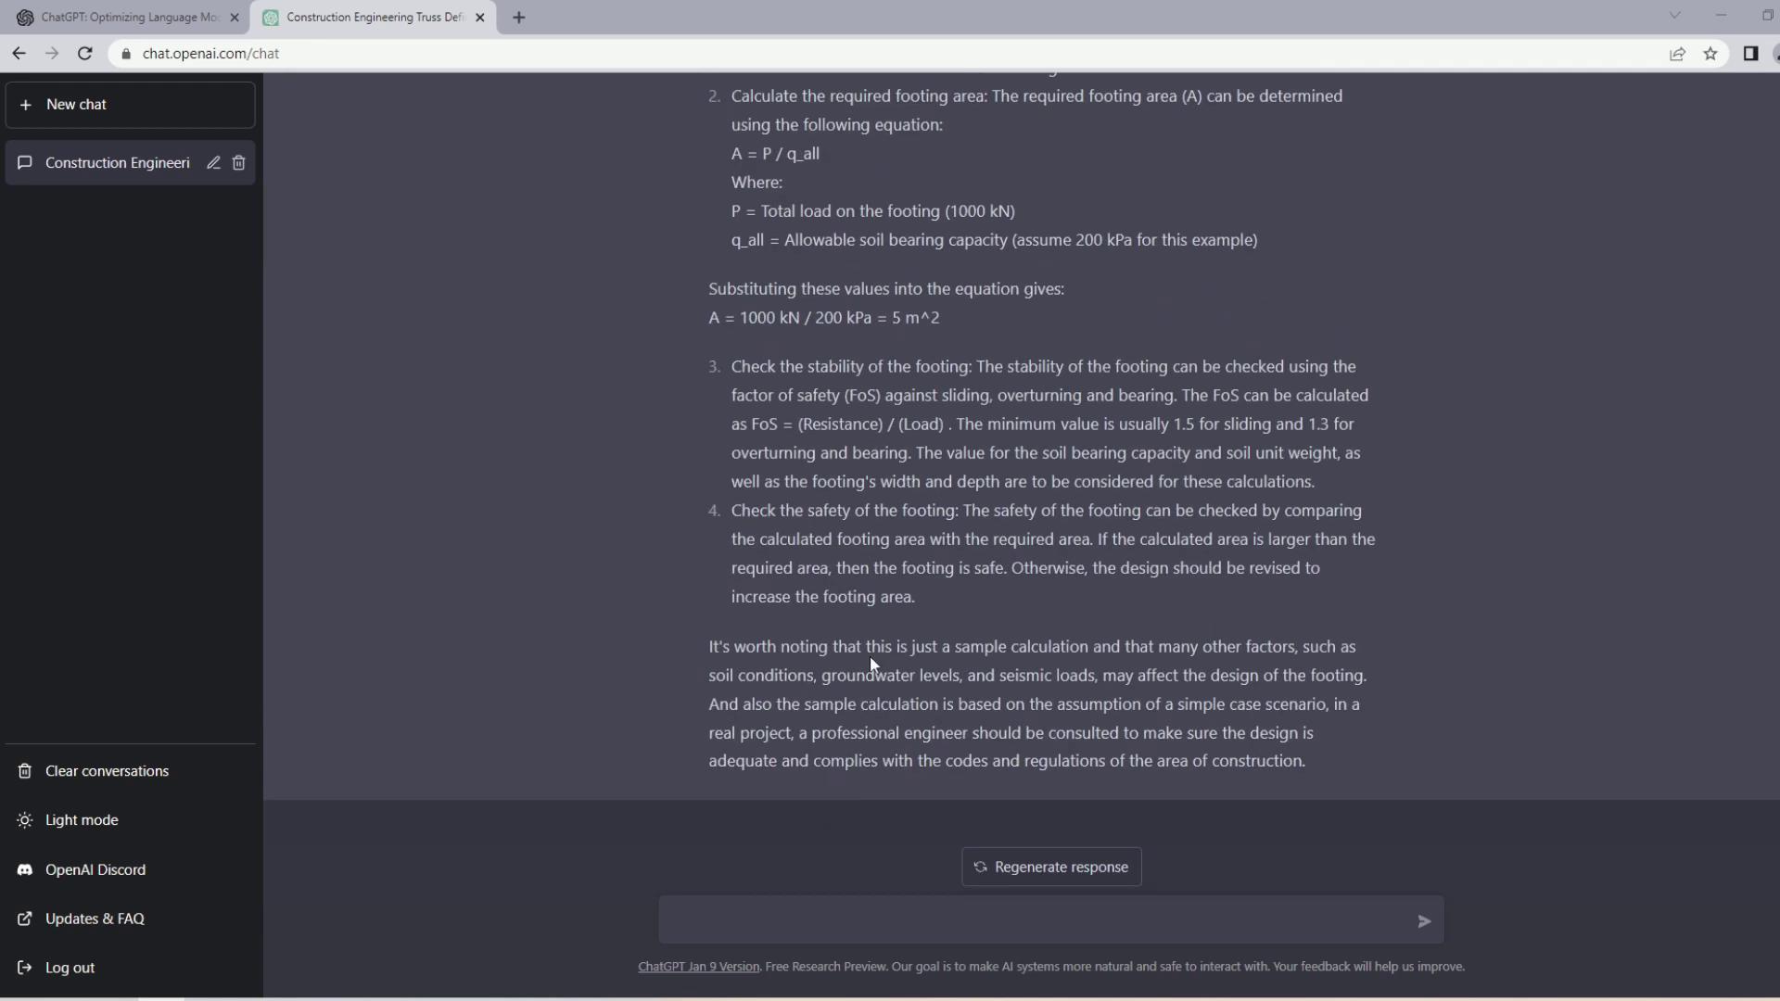
# Step: Type "My FEM analysis of a simple frame structure shows some instability errors. What can be the cause of these errors?"
pyautogui.click(825, 925)
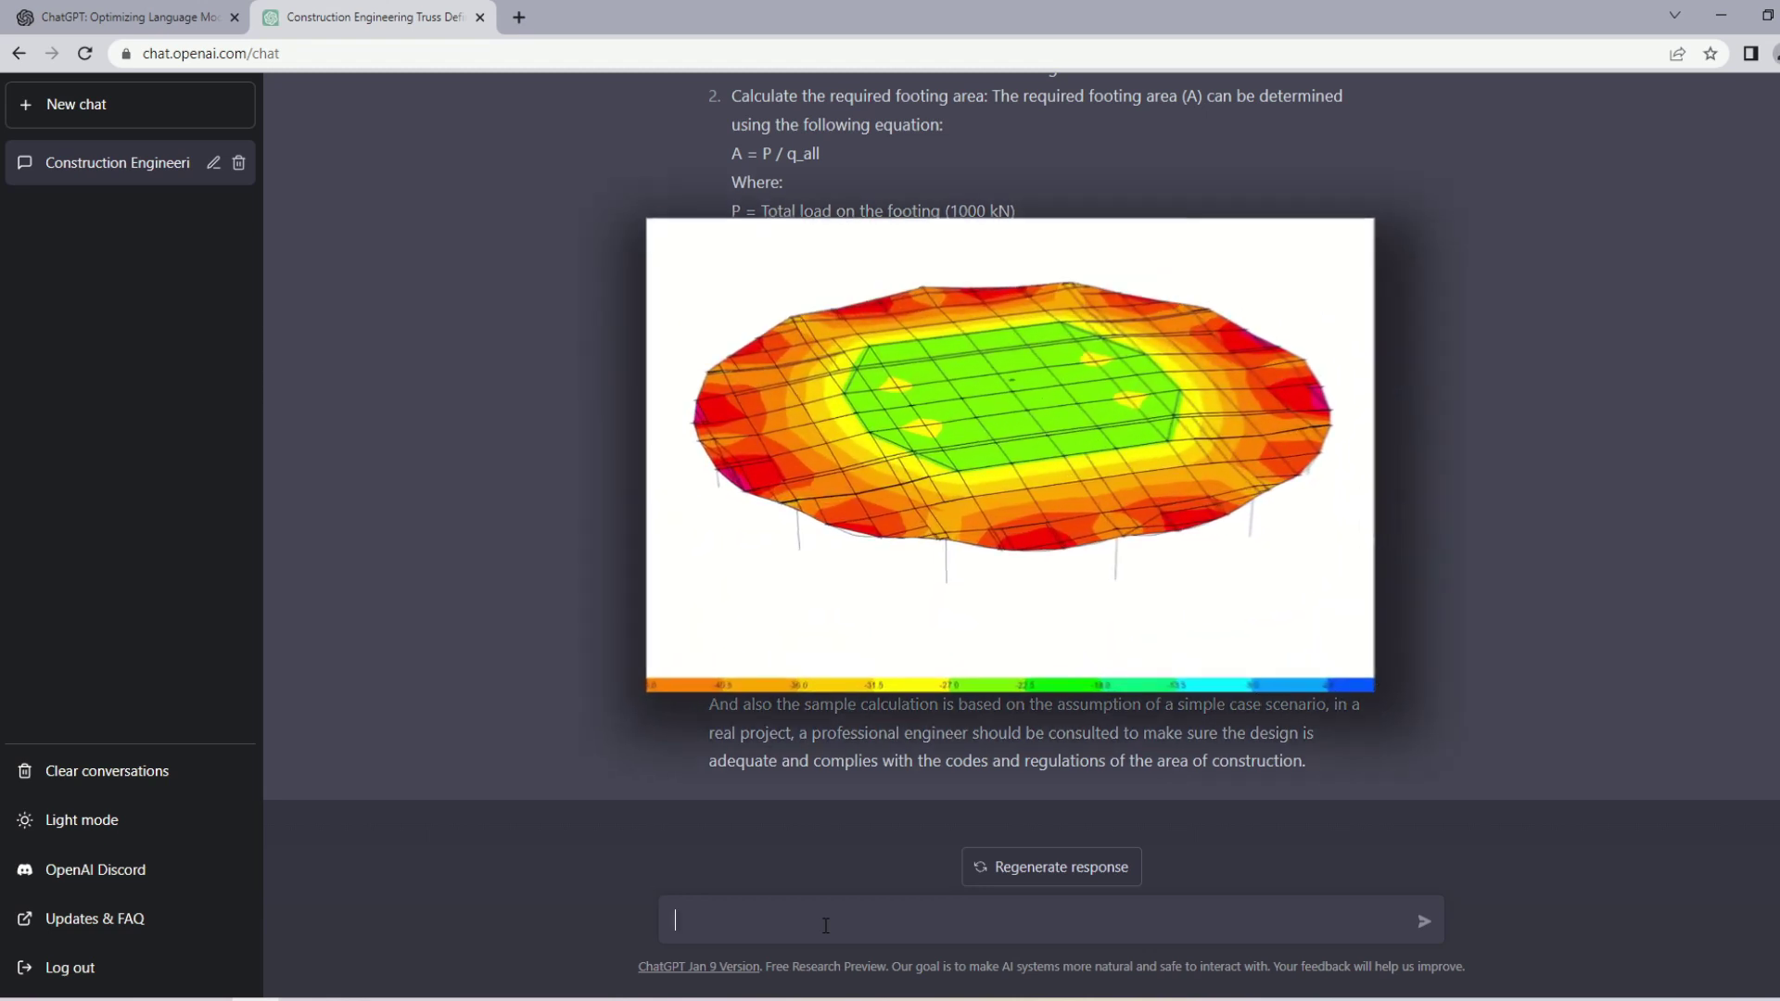
pyautogui.write('M')
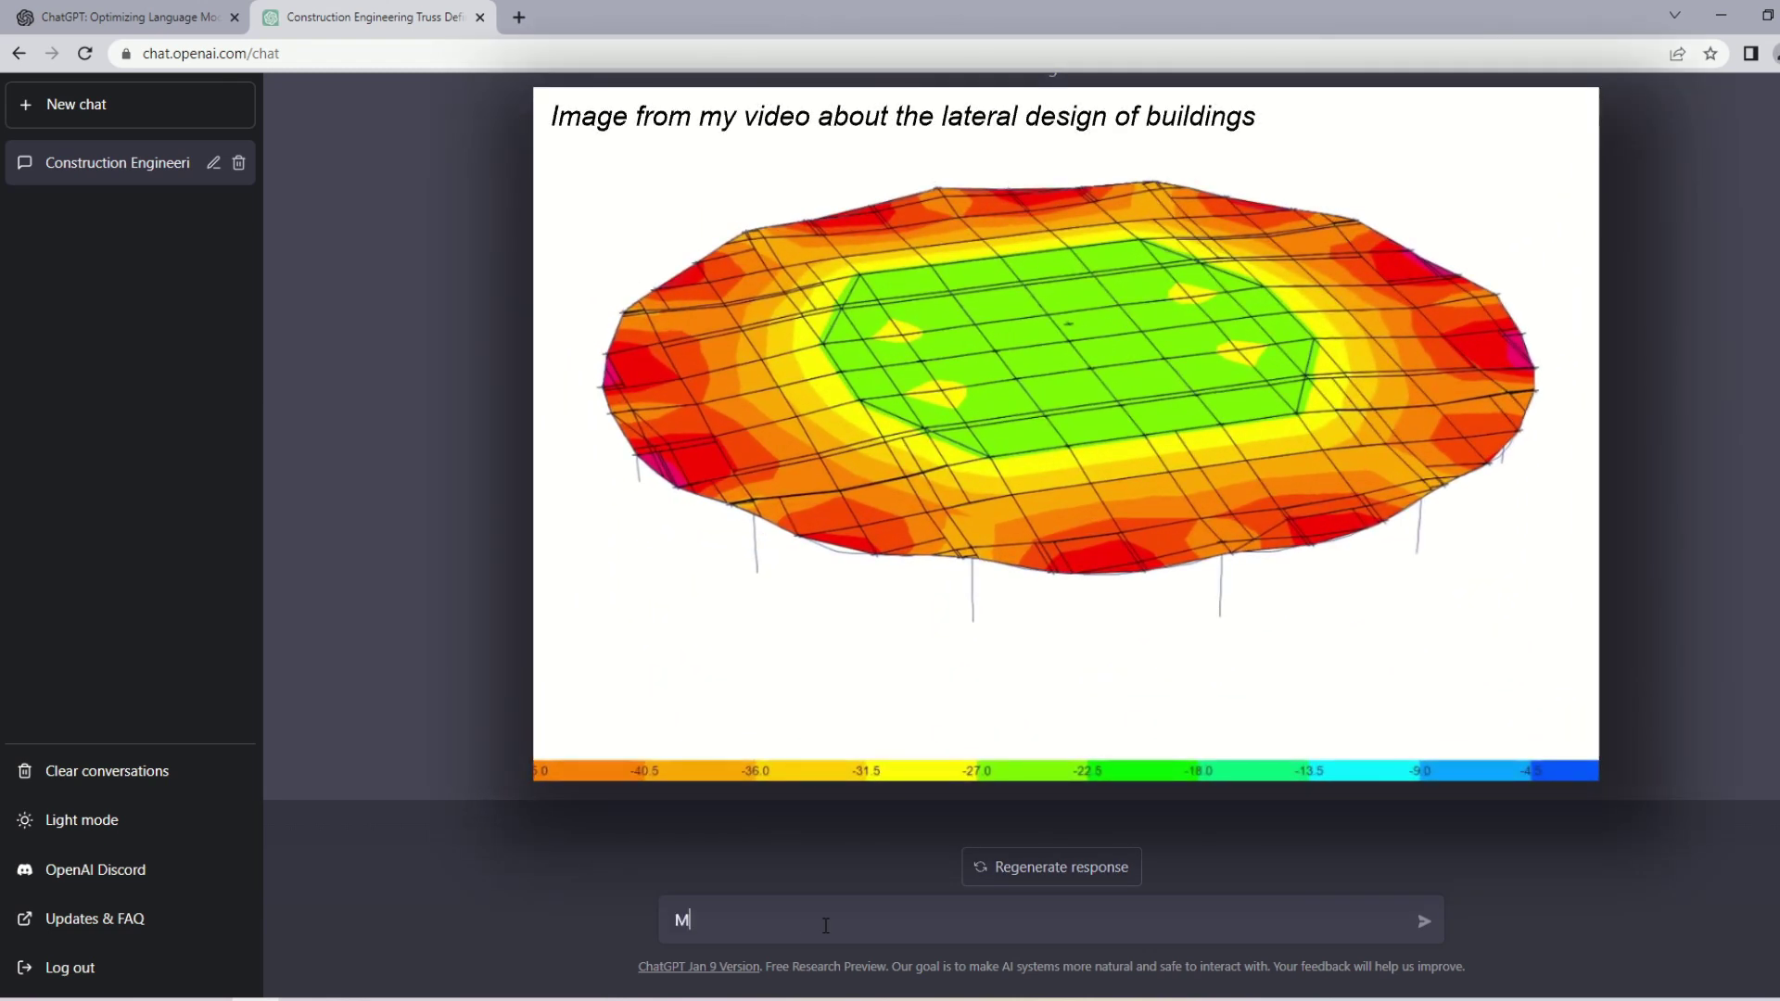
pyautogui.write('y FEM analysis')
pyautogui.write('of a simple f')
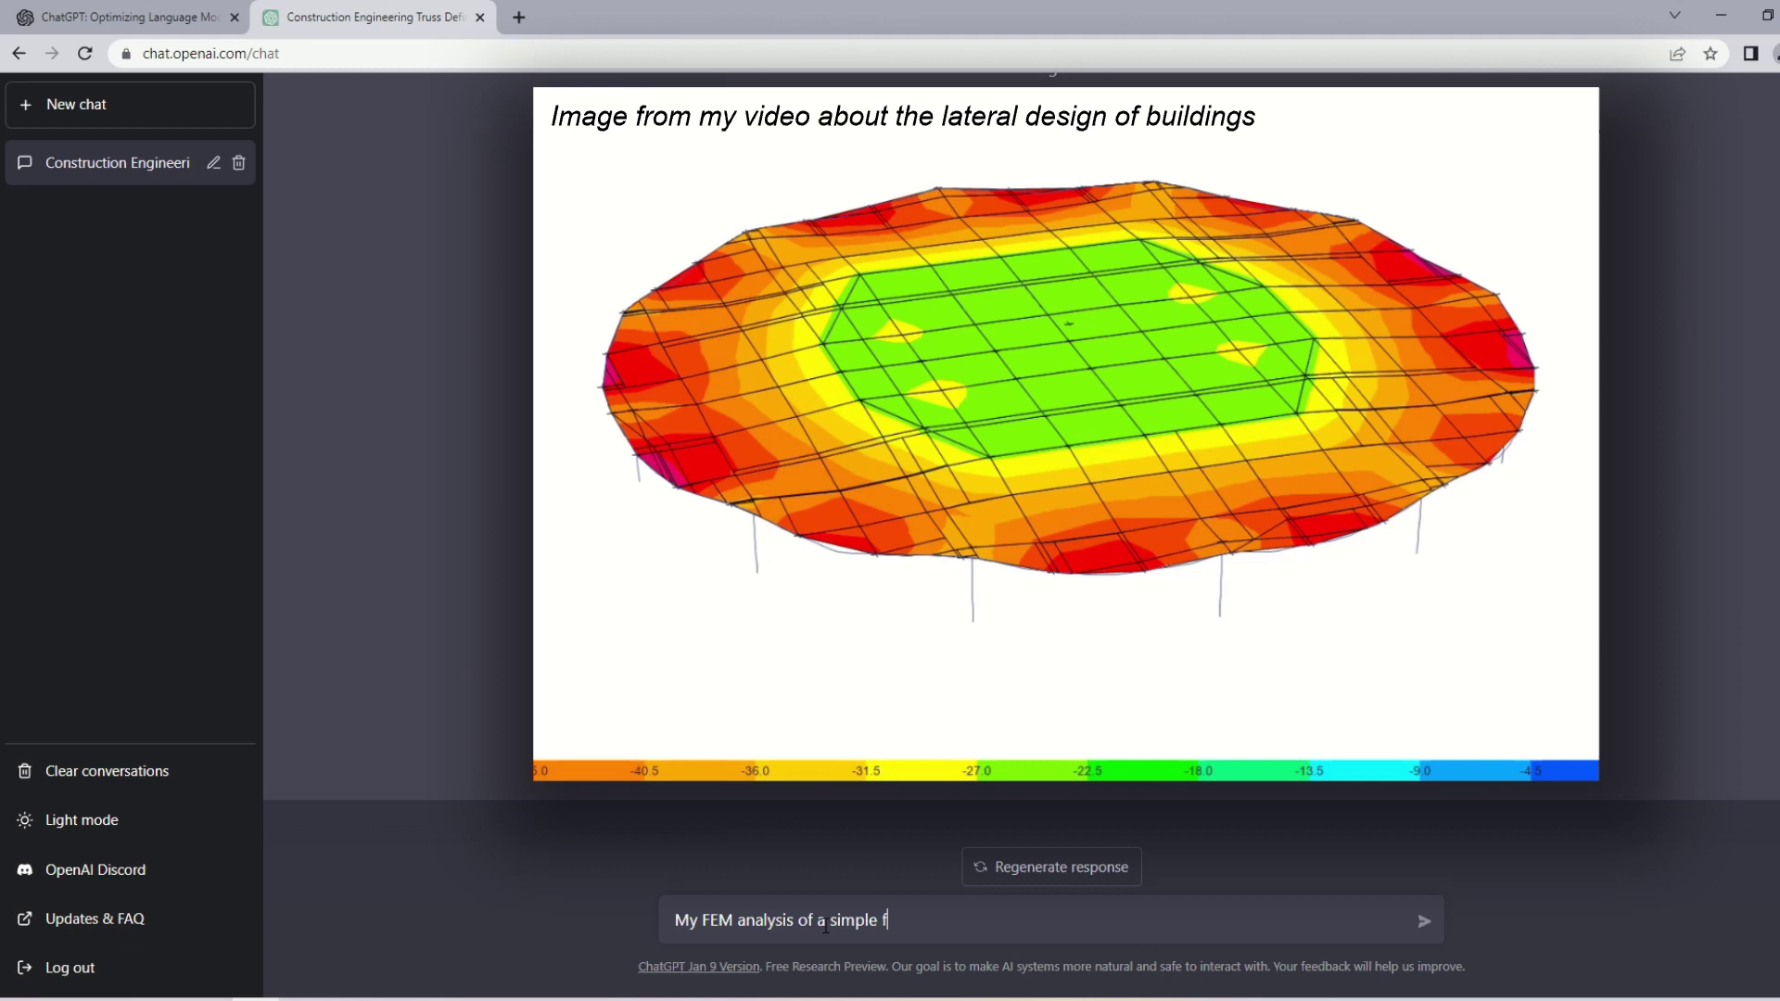
pyautogui.write('rame structure shows some')
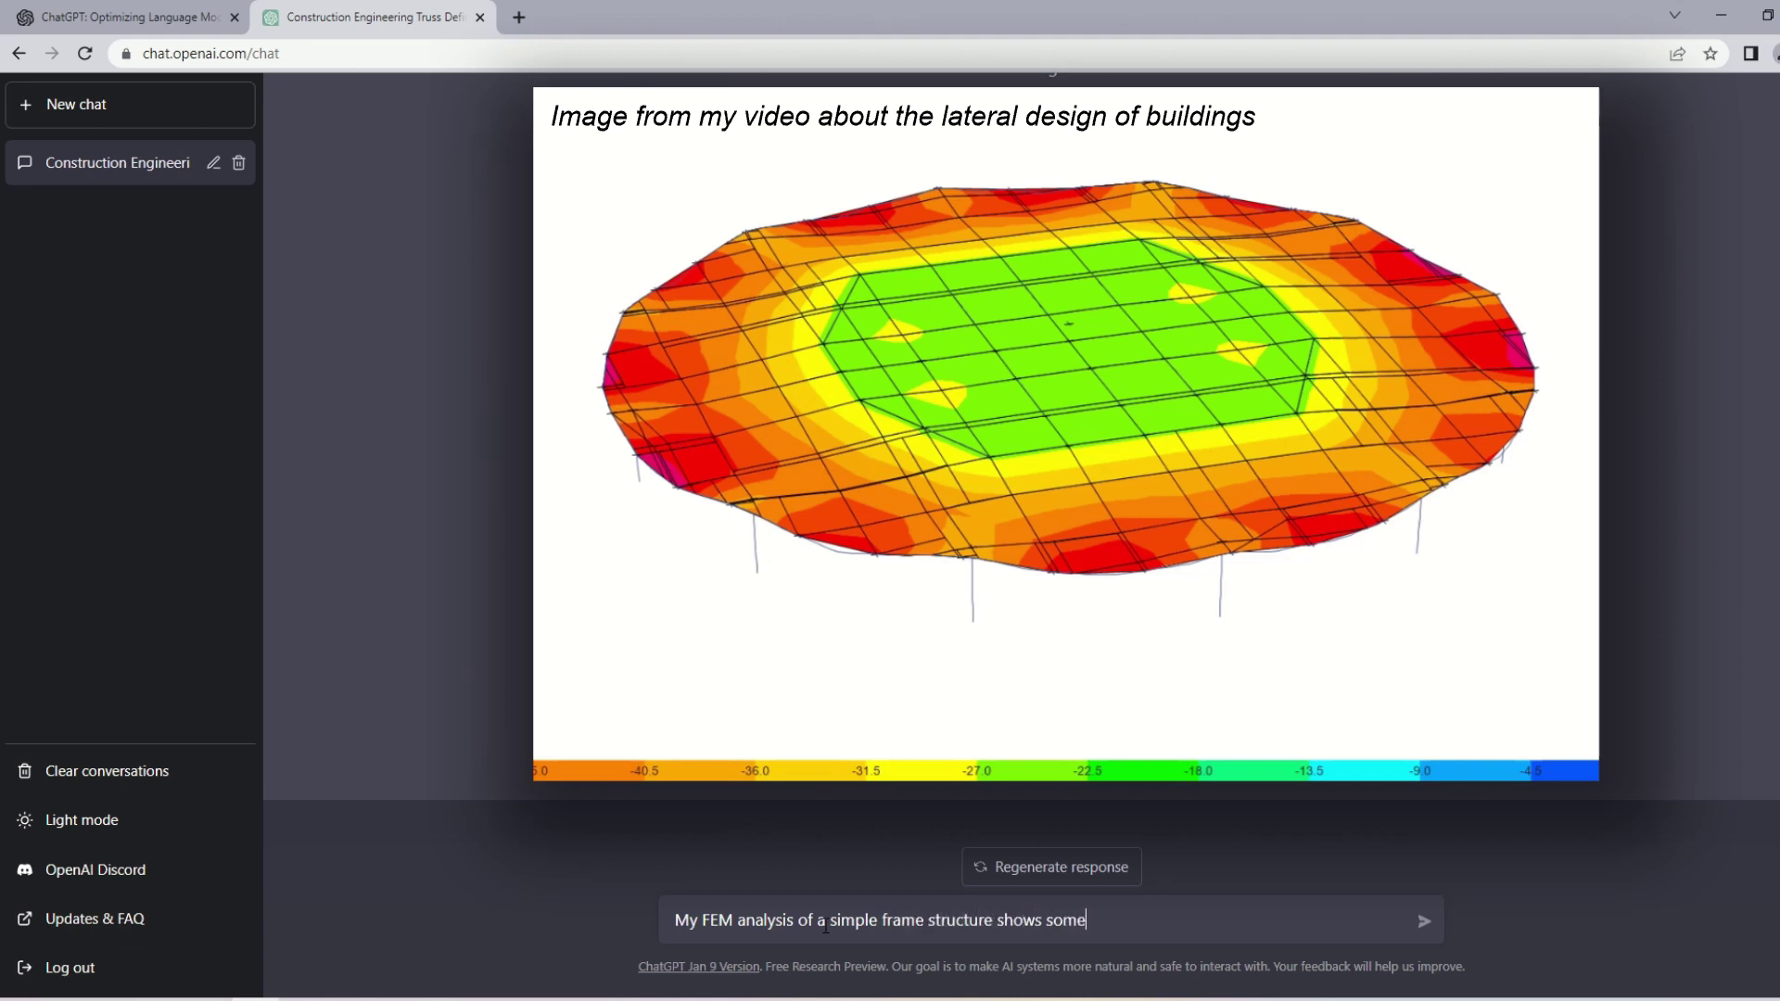
pyautogui.write(' instability d')
pyautogui.press('BackSpace')
pyautogui.press('BackSpace')
pyautogui.press('BackSpace')
pyautogui.press('BackSpace')
pyautogui.write('y er')
pyautogui.press('Left')
pyautogui.press('Left')
pyautogui.press('Left')
pyautogui.write('t')
pyautogui.press('End')
pyautogui.write('rors')
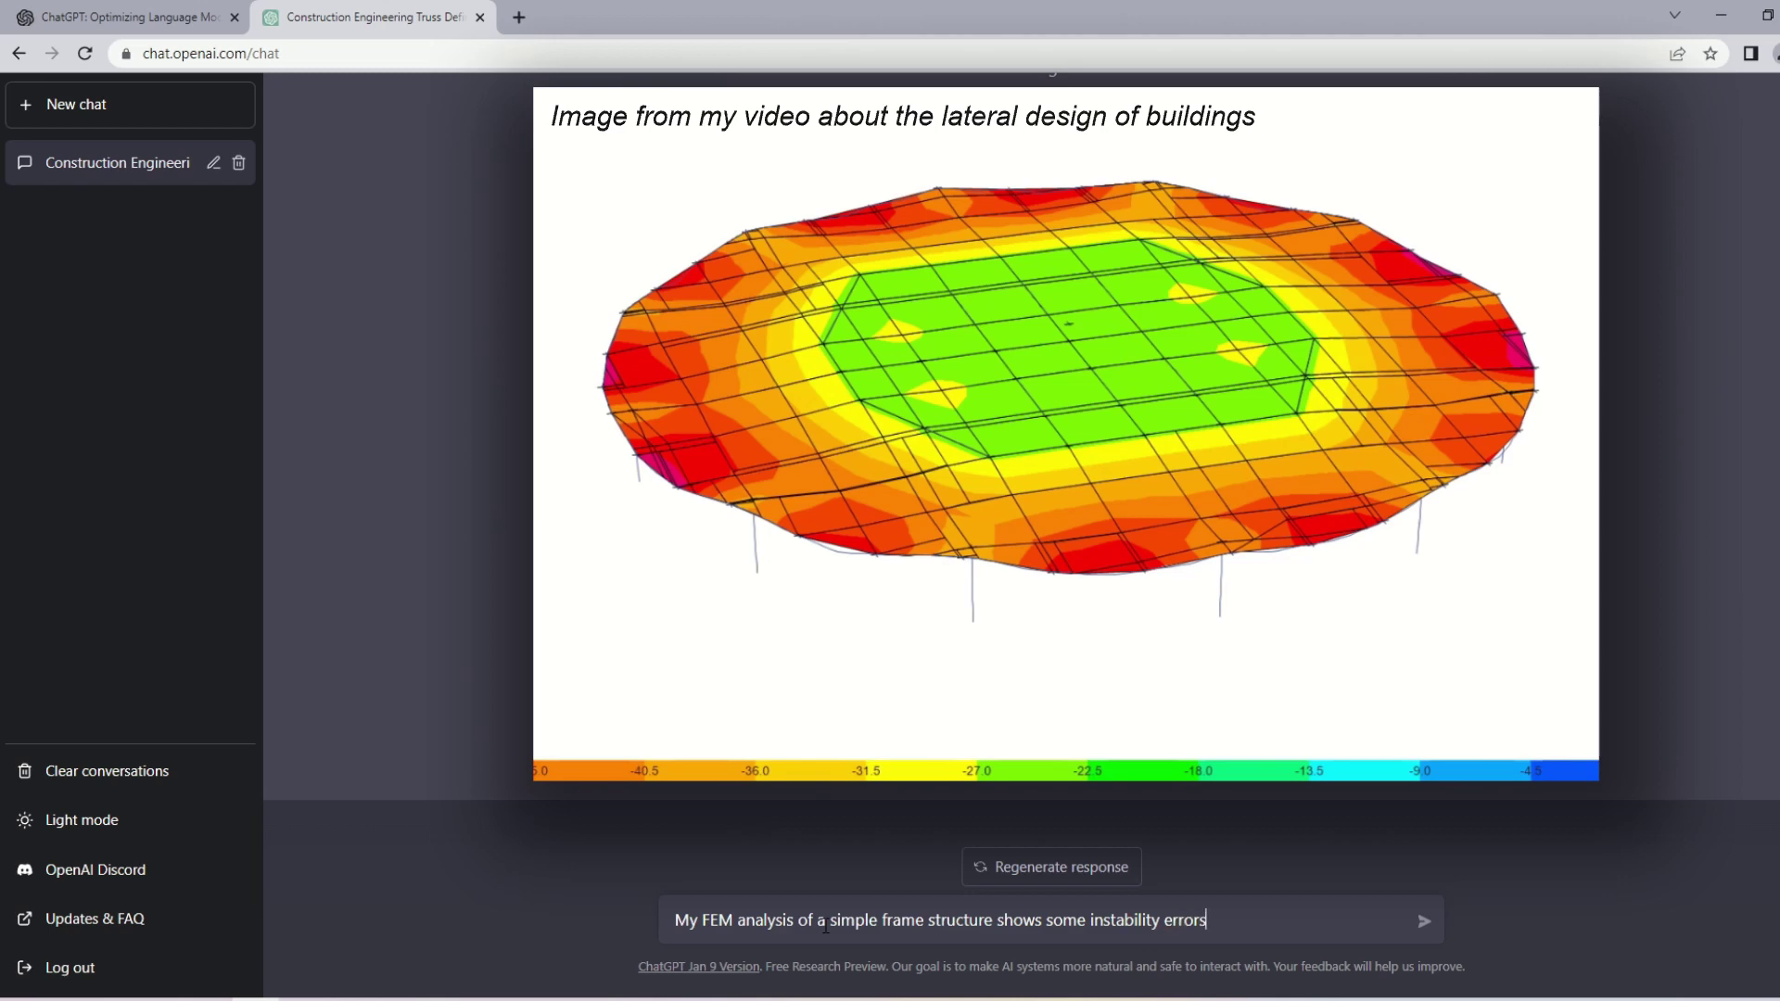
pyautogui.write('. What can be th')
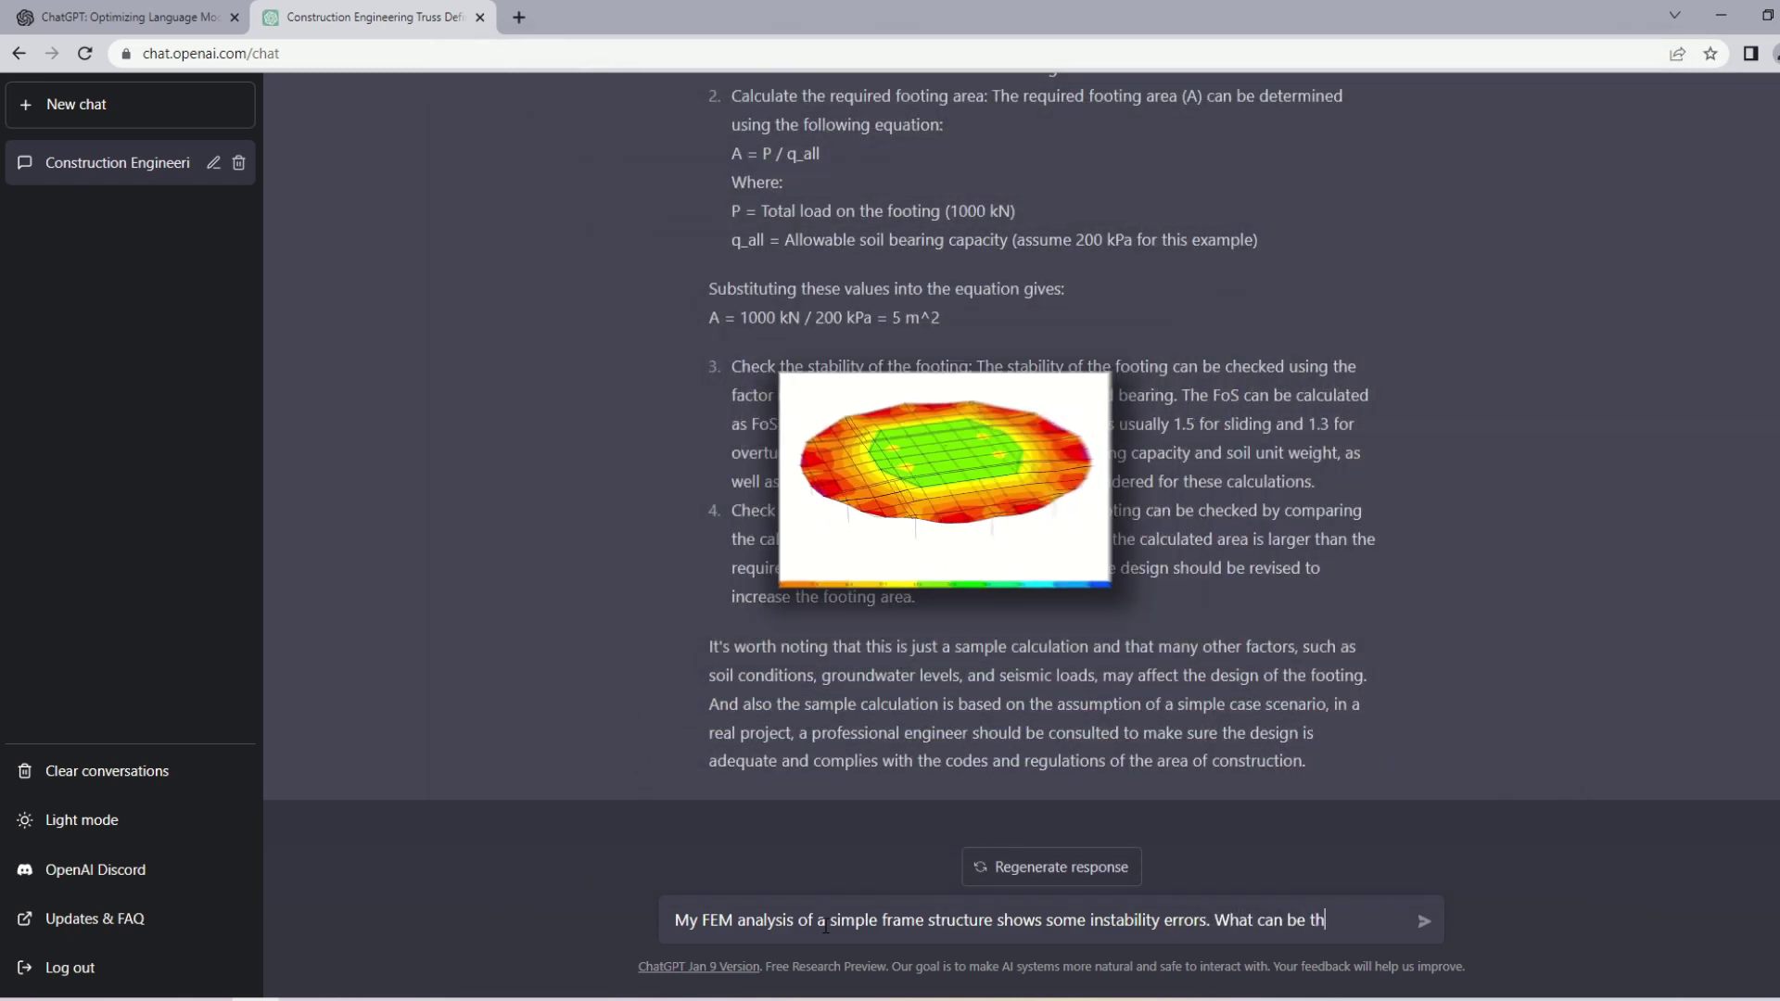
pyautogui.write('e cause of the')
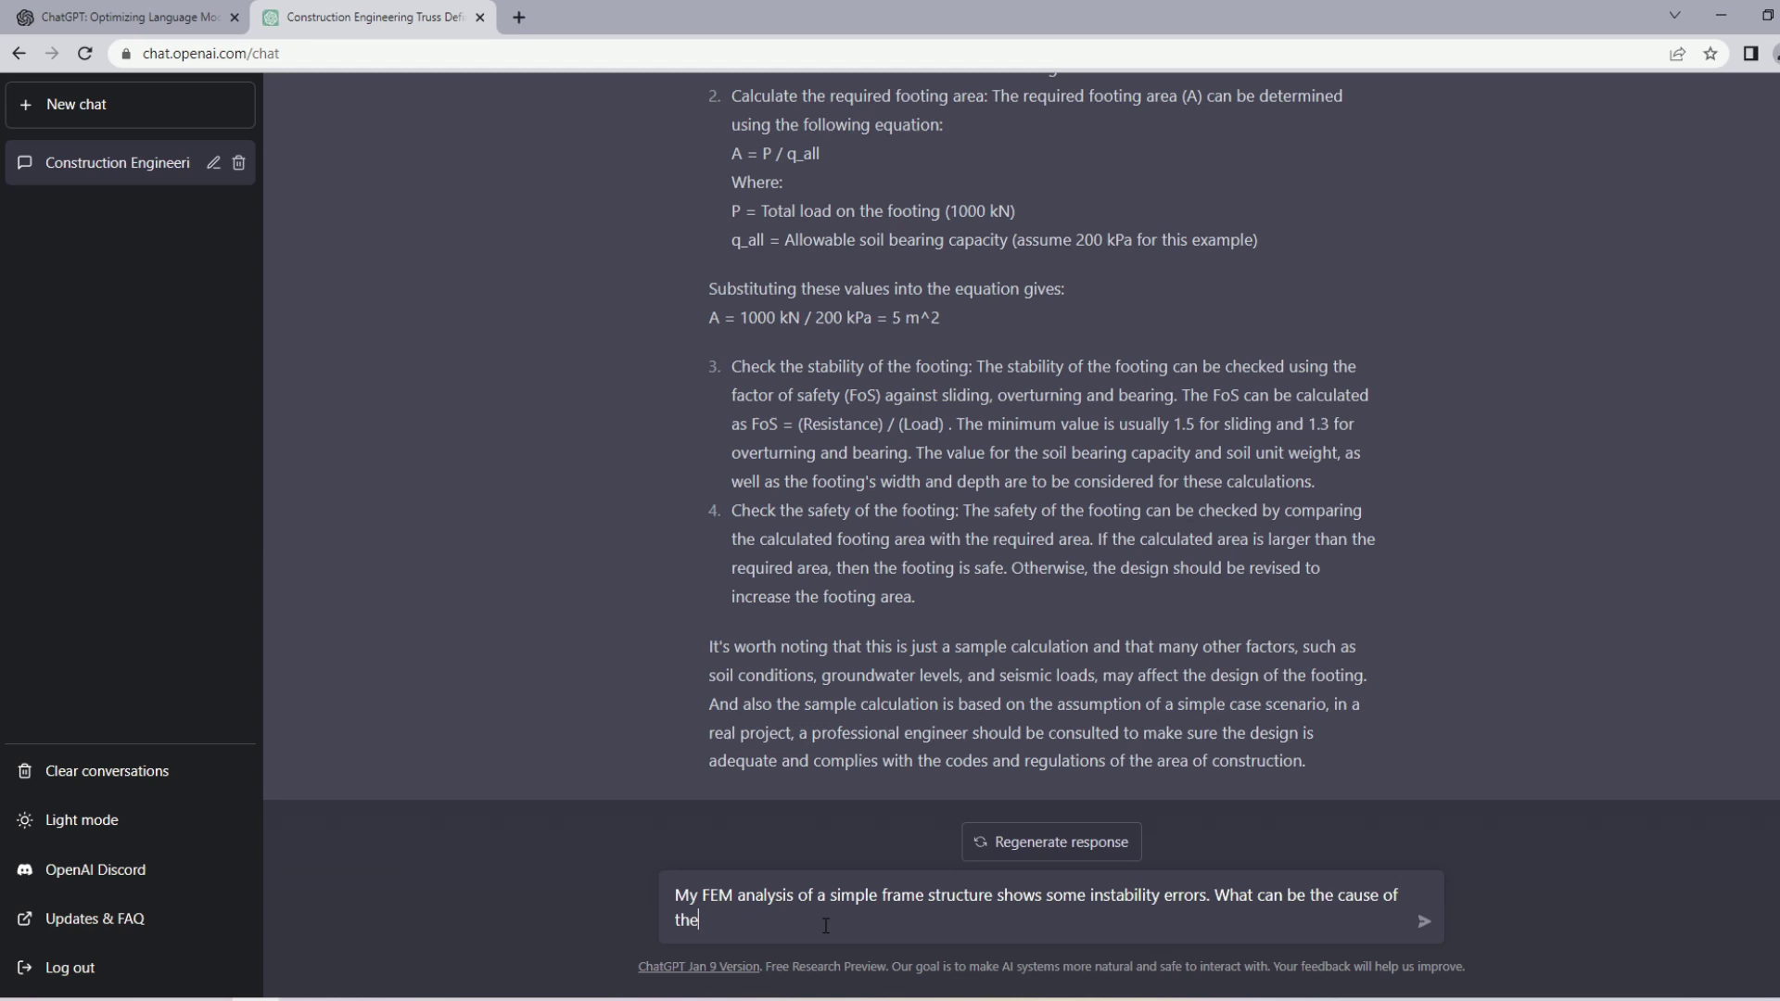
pyautogui.press('BackSpace')
pyautogui.write('ese errors?')
# Step: Send the FEM instability question and read the reply listing seven common causes of instability errors
pyautogui.click(1424, 924)
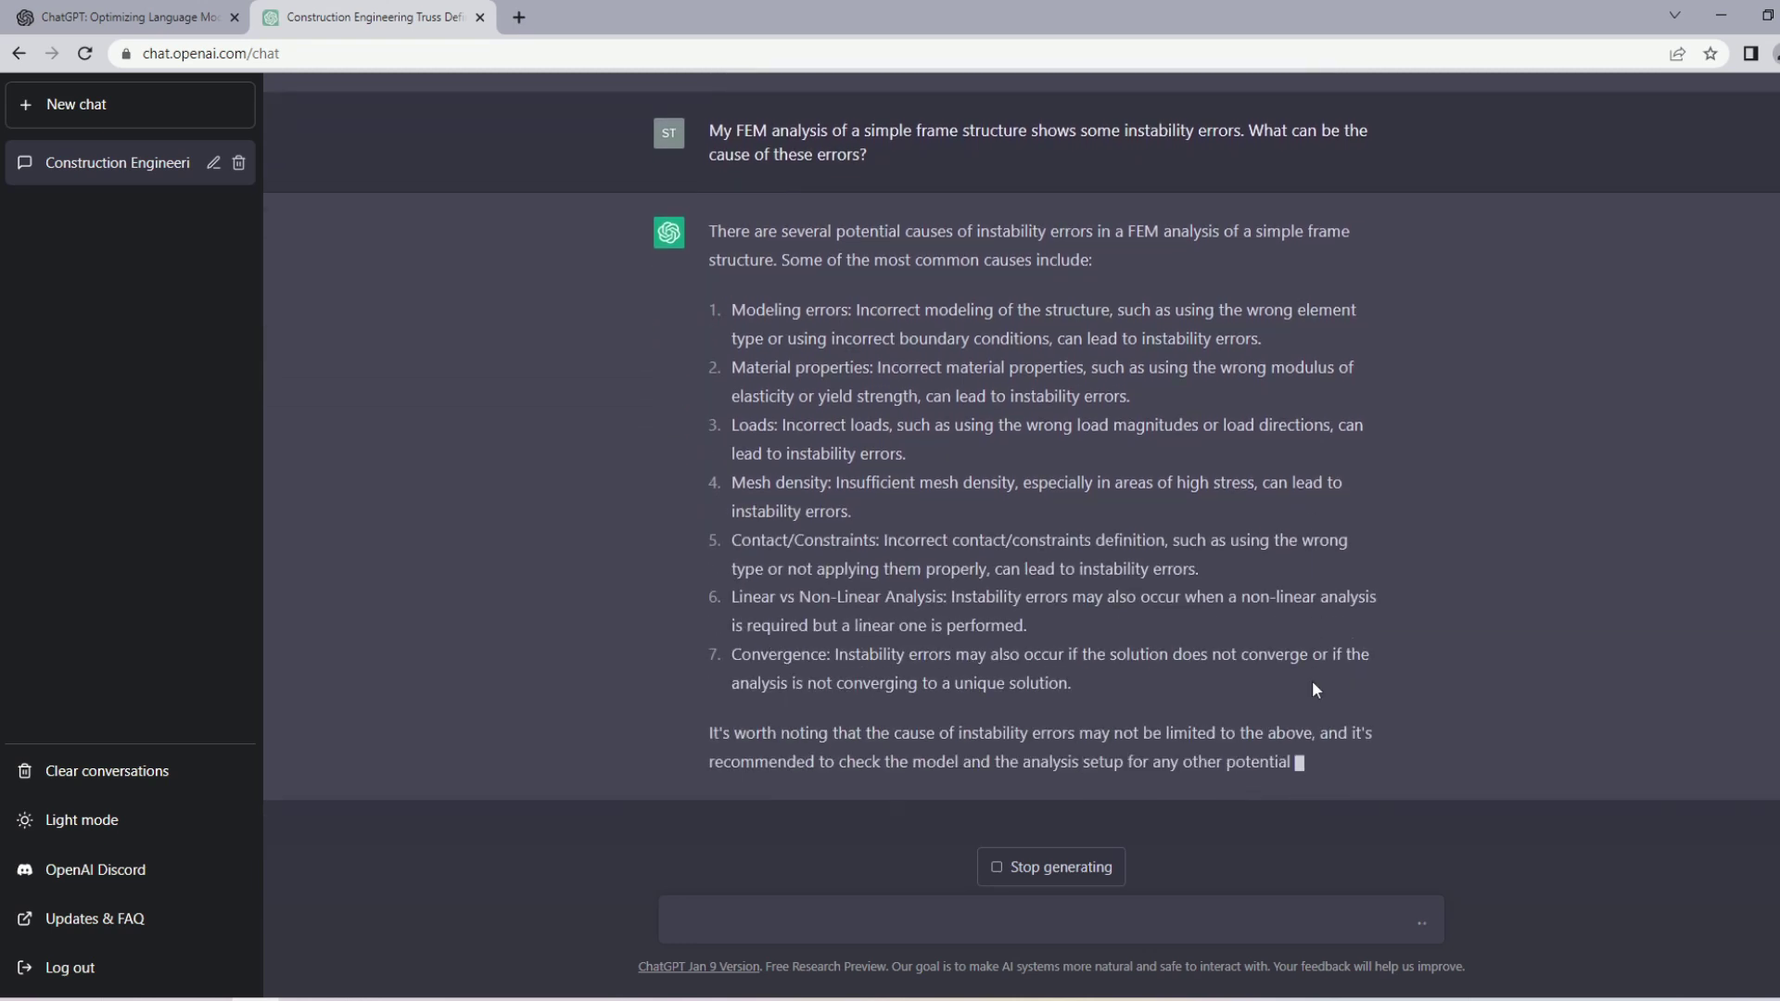
pyautogui.scroll(1, 912, 547)
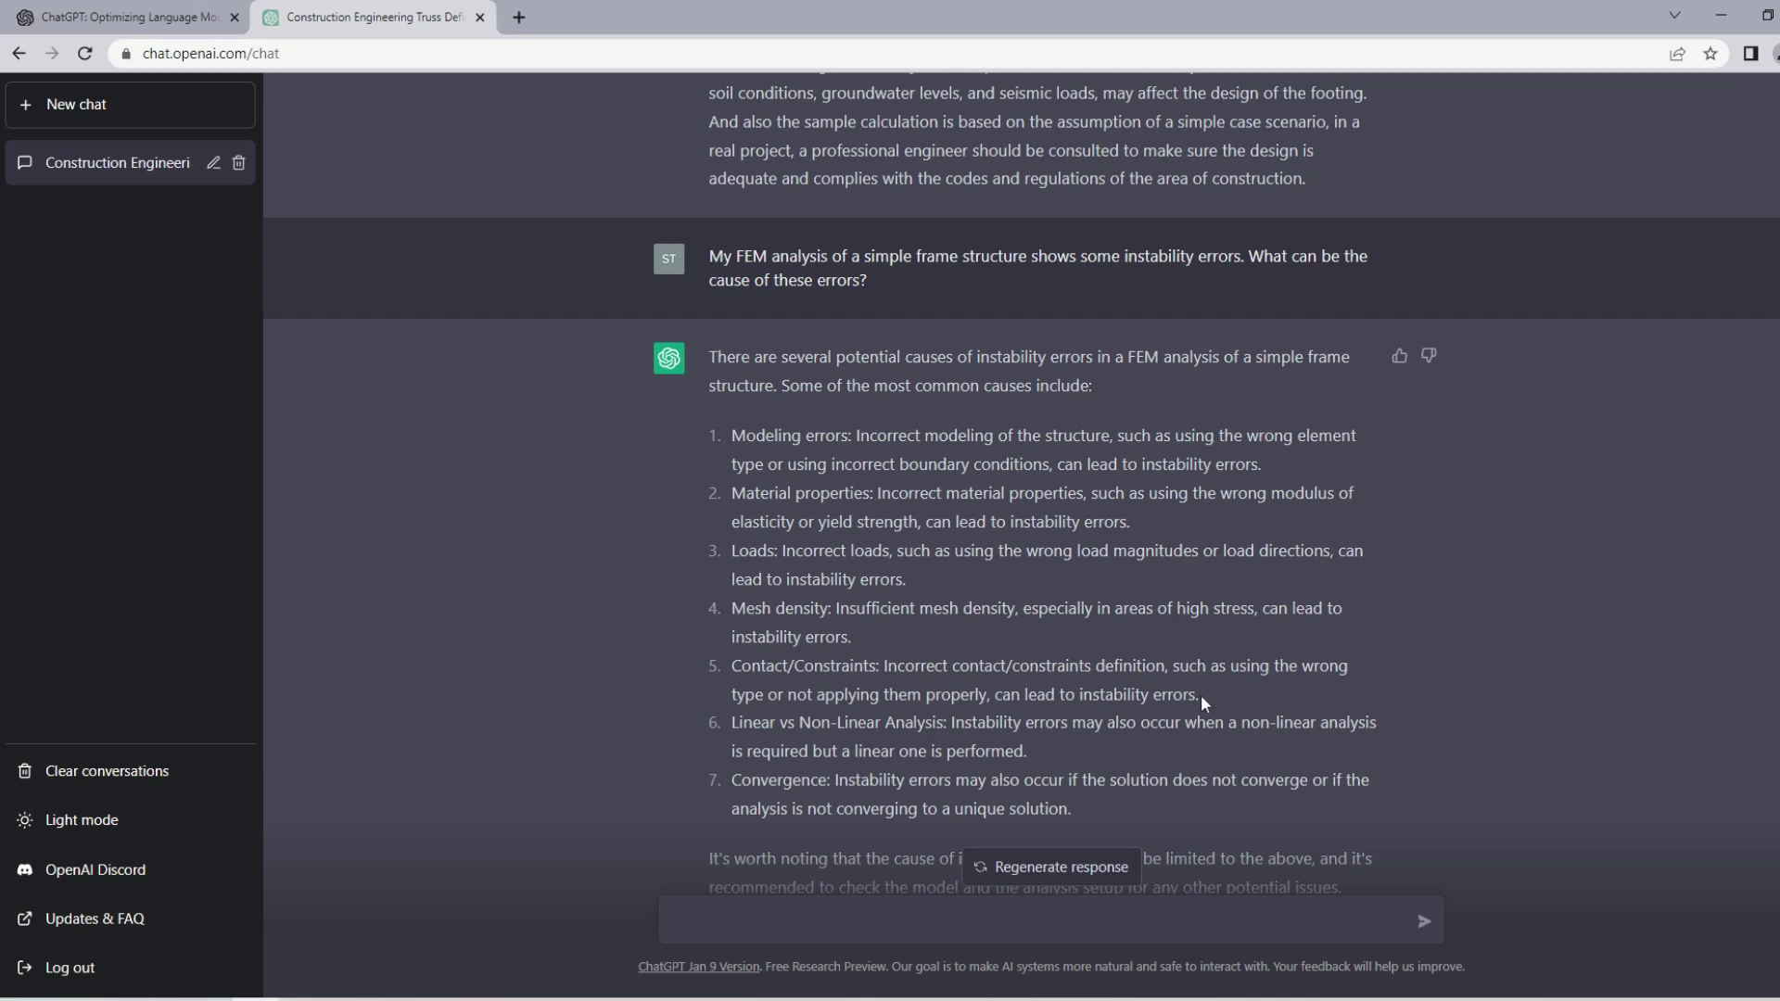
pyautogui.moveTo(1200, 694); pyautogui.dragTo(1046, 694)
pyautogui.scroll(-3, 985, 634)
pyautogui.click(1008, 558)
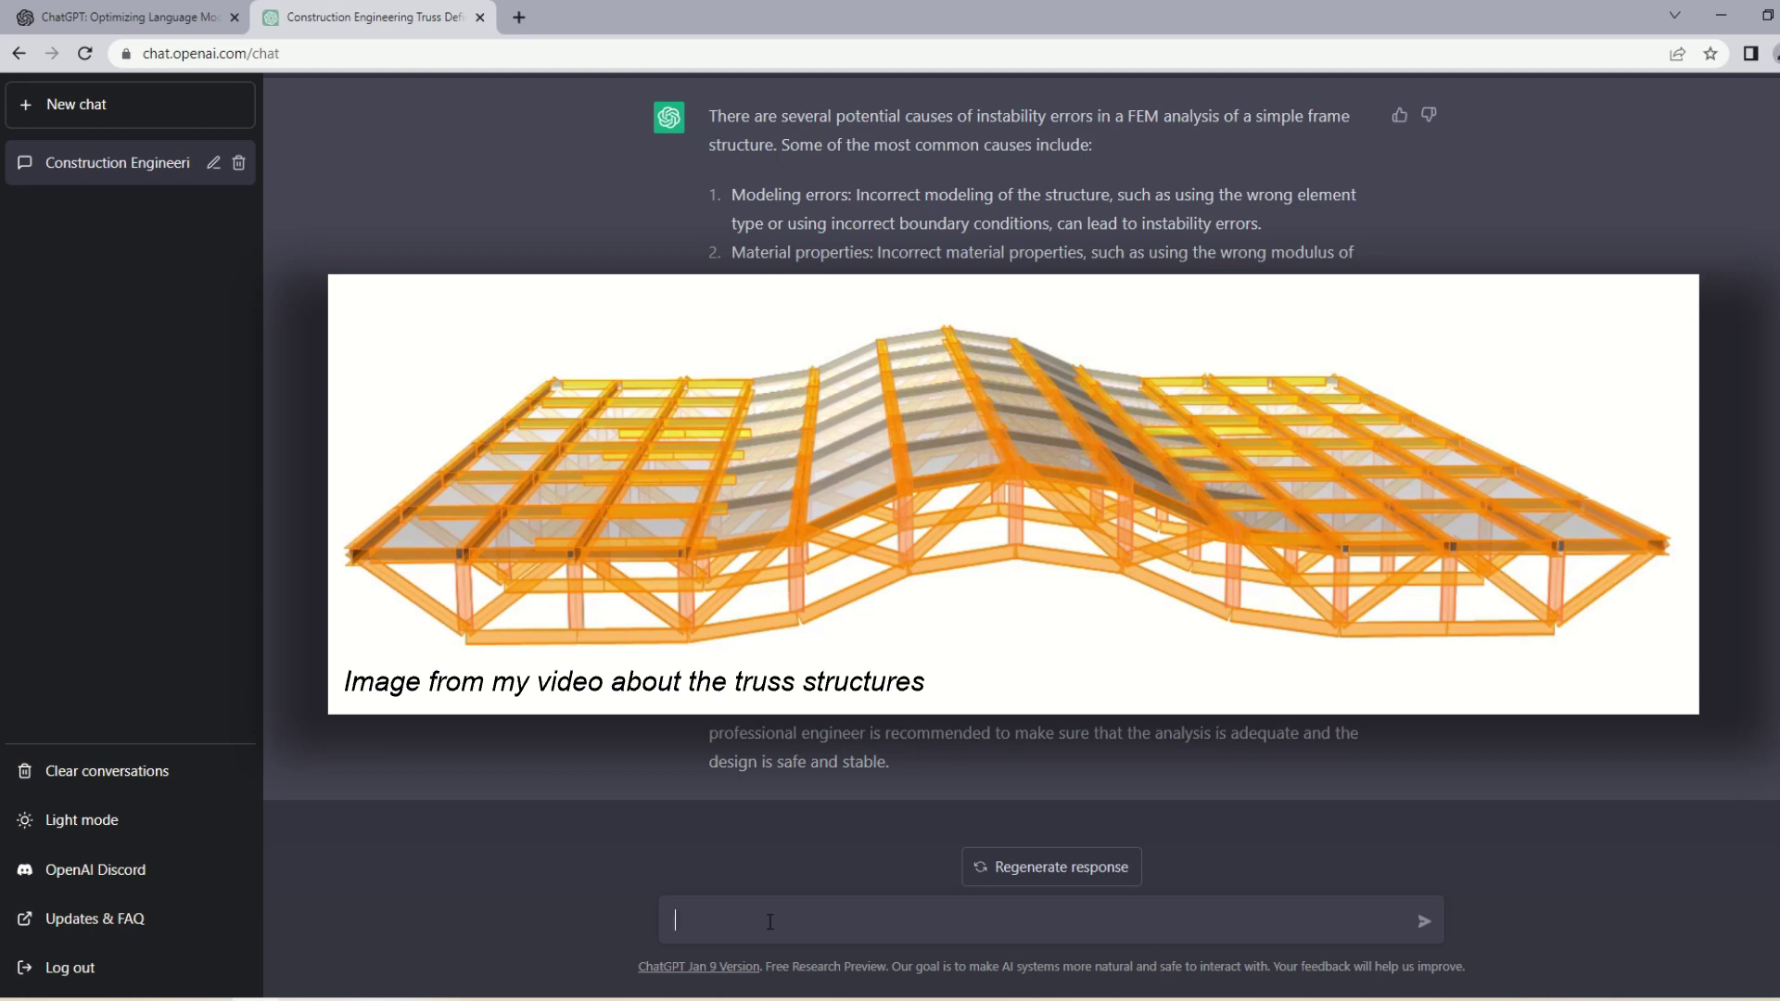
# Step: Ask whether SAP2000 can model a three-dimensional truss with various loading conditions
pyautogui.write('Can I use SAP2000 software to')
pyautogui.write('model a three')
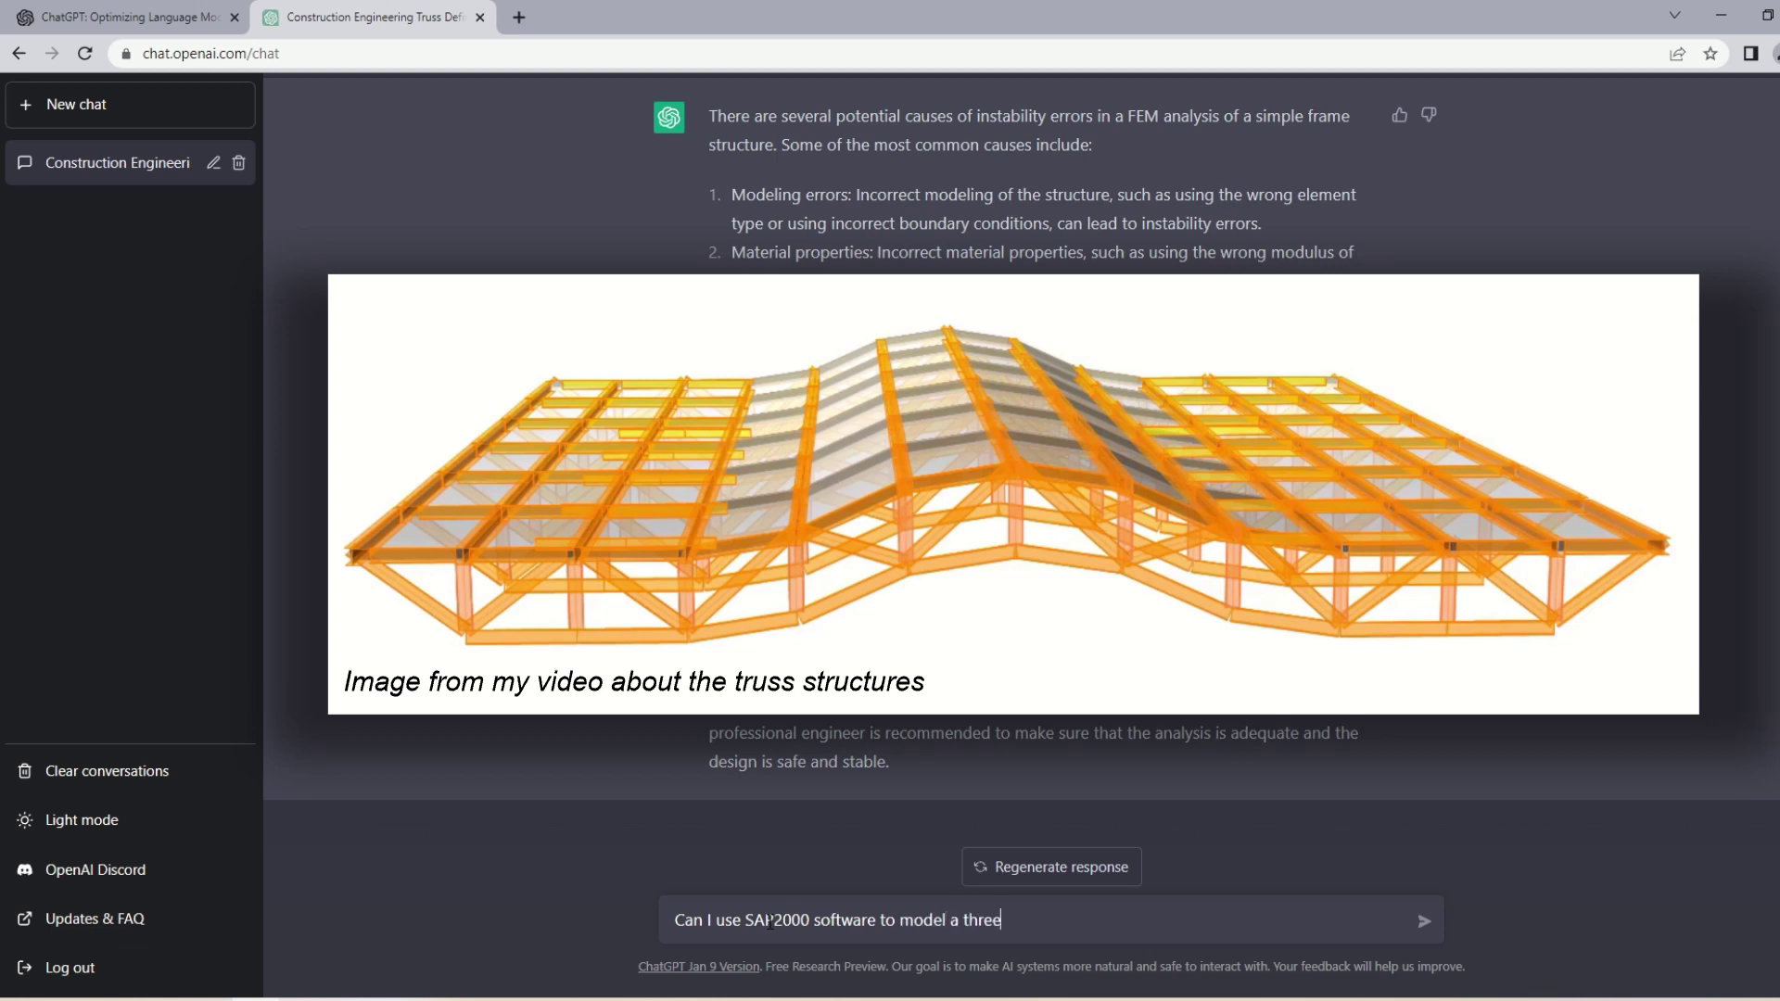
pyautogui.write('-dimensional truss with var')
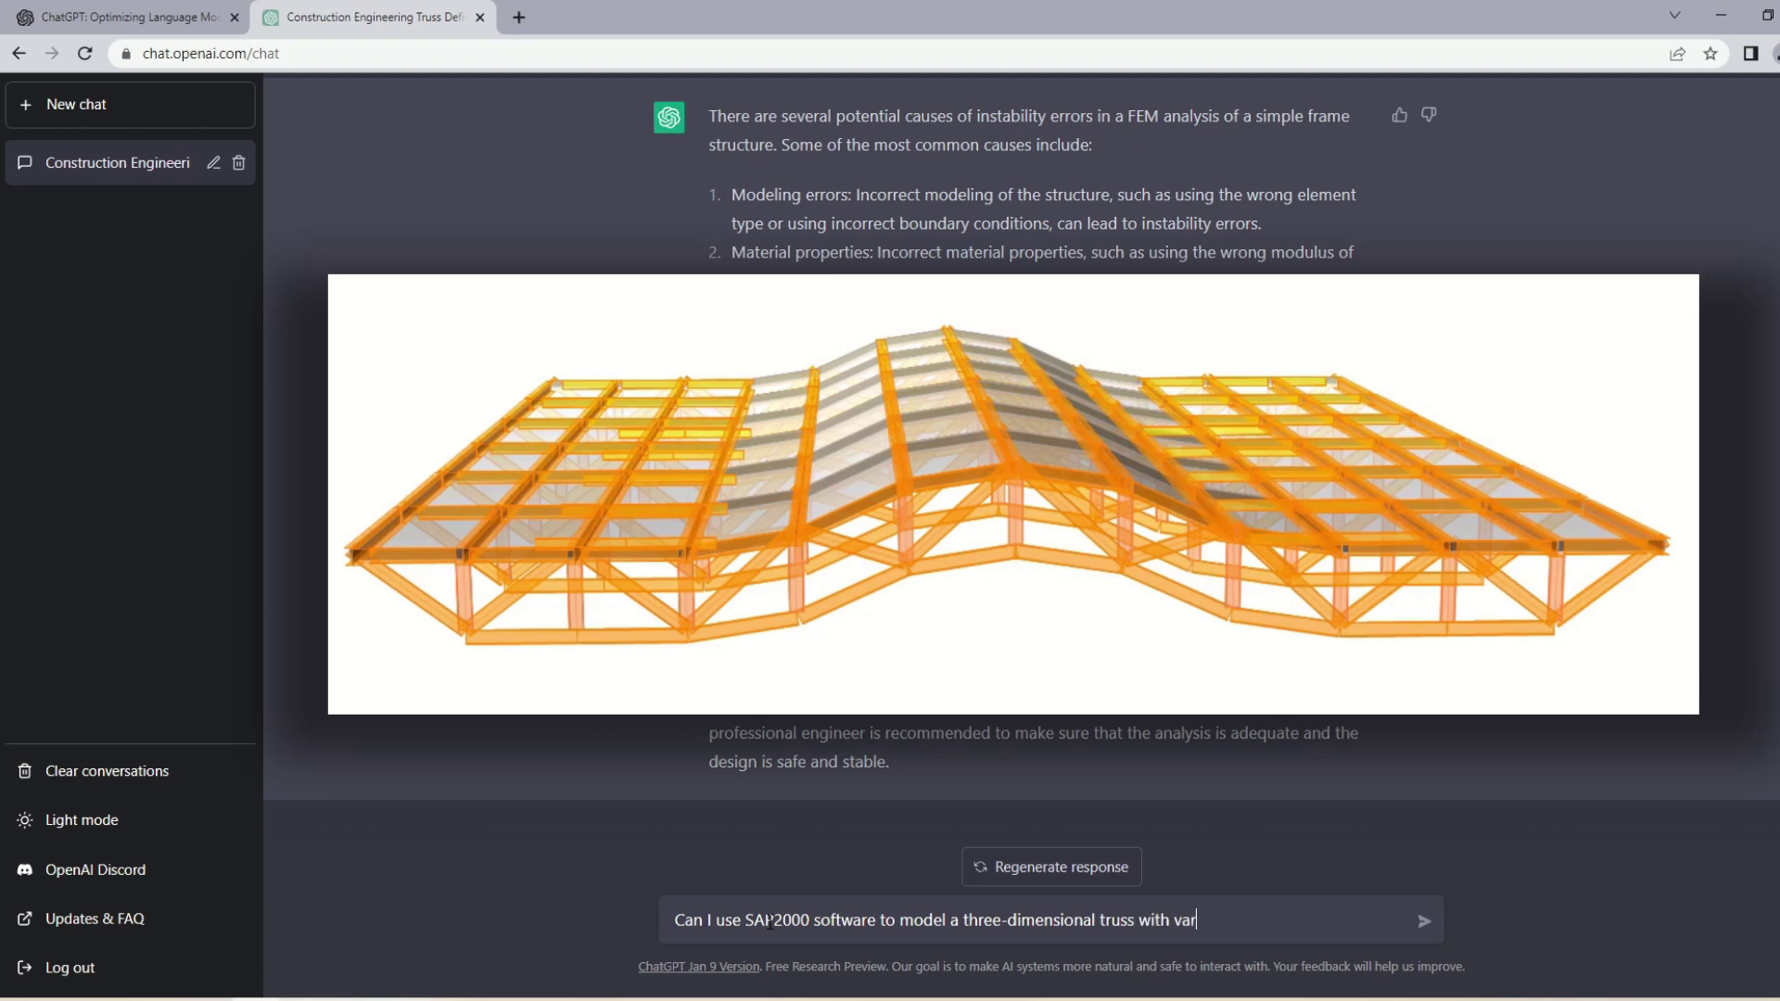
pyautogui.write('ious loading condio')
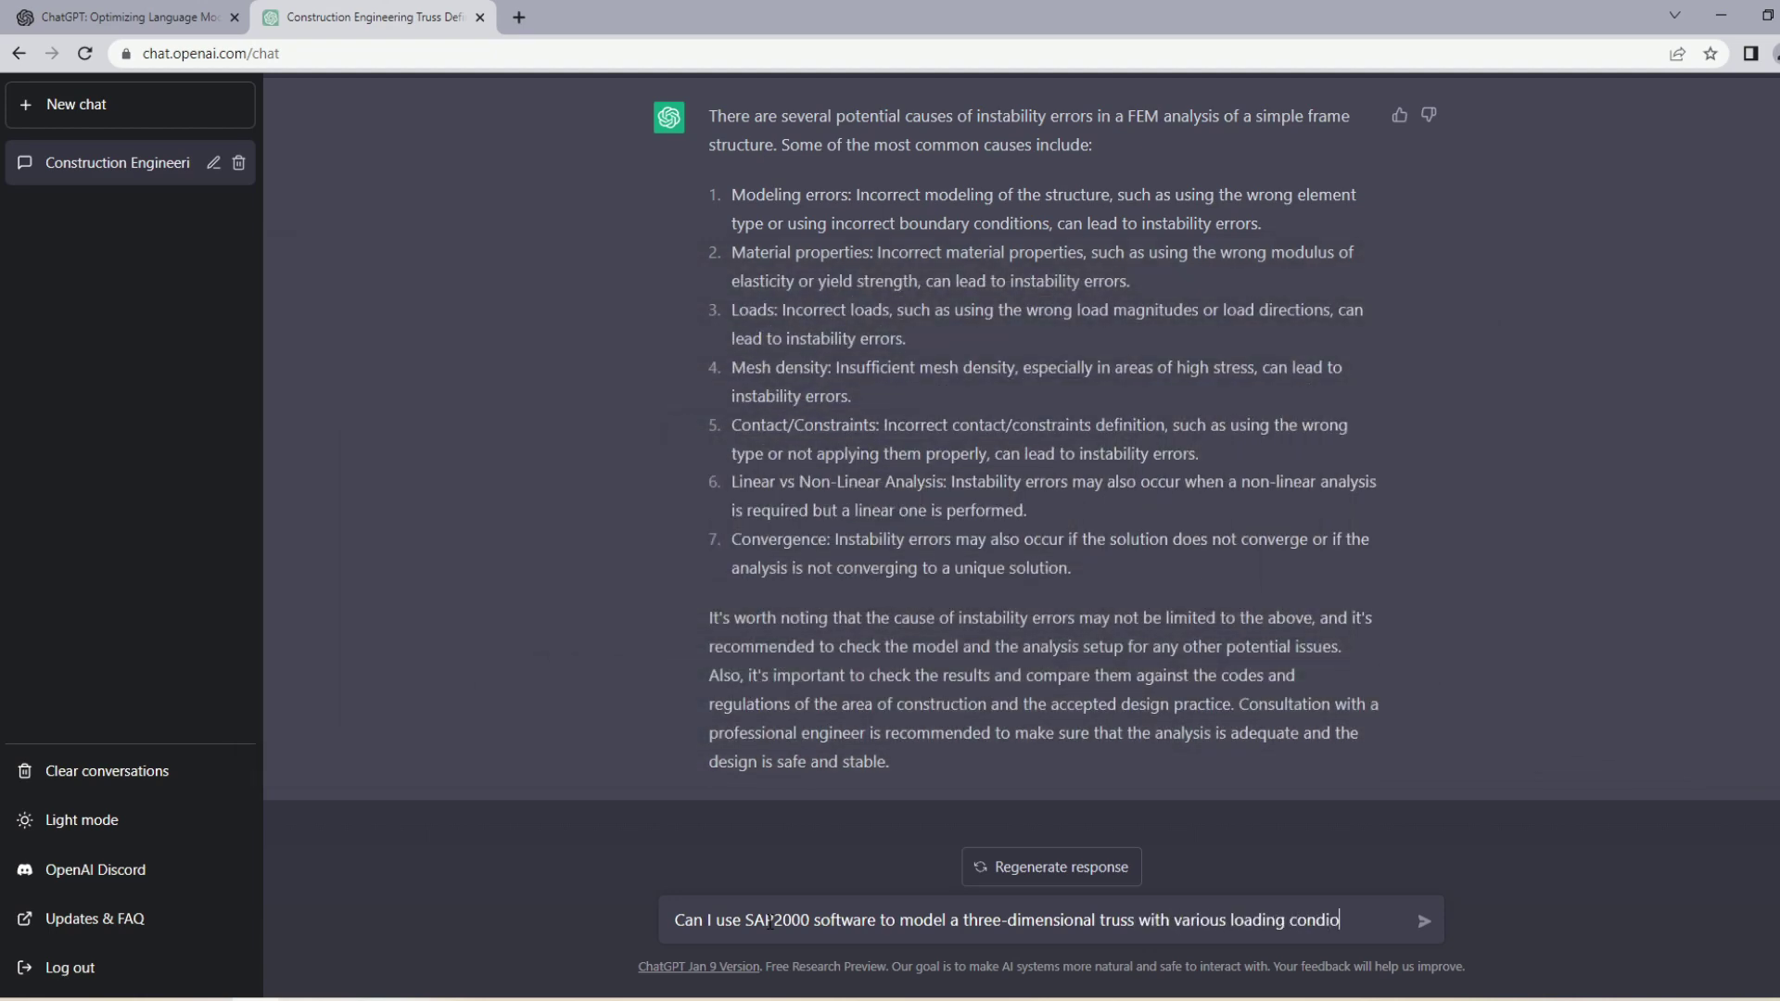
pyautogui.press('BackSpace')
pyautogui.write('tions?')
pyautogui.click(1425, 920)
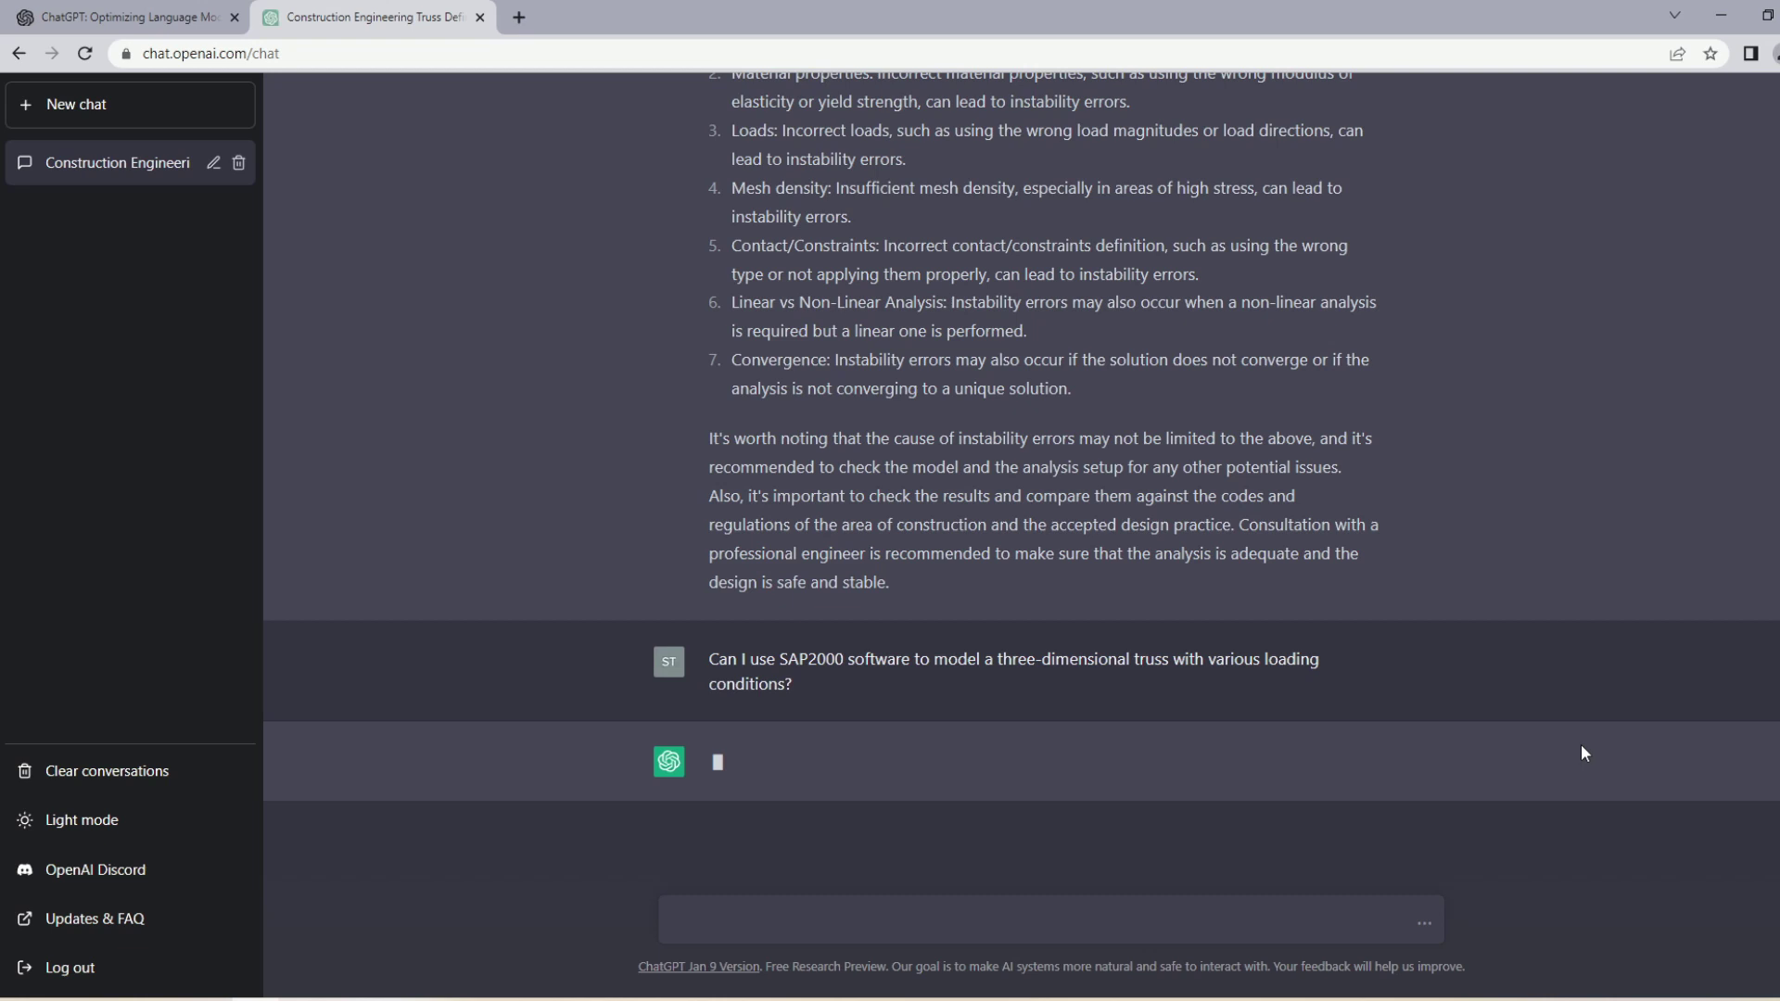